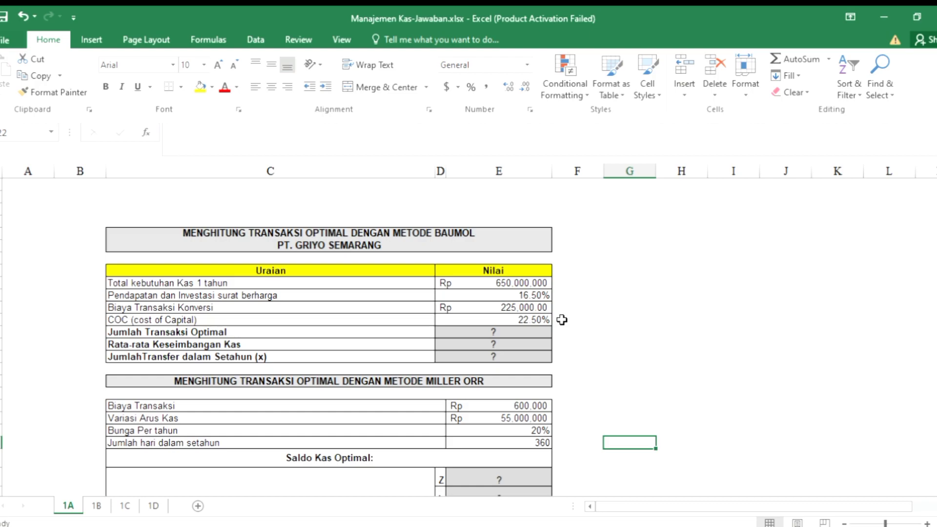
# - Replace the placeholder for Jumlah Transaksi Optimal in D13 with the Baumol formula =SQRT((2*D11*D9)/(D10))
pyautogui.click(539, 328)
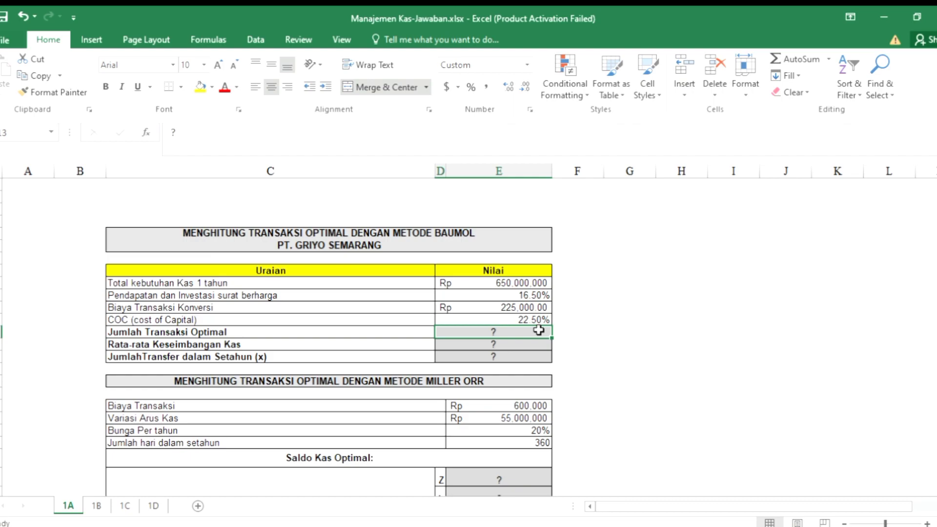
pyautogui.press('BackSpace')
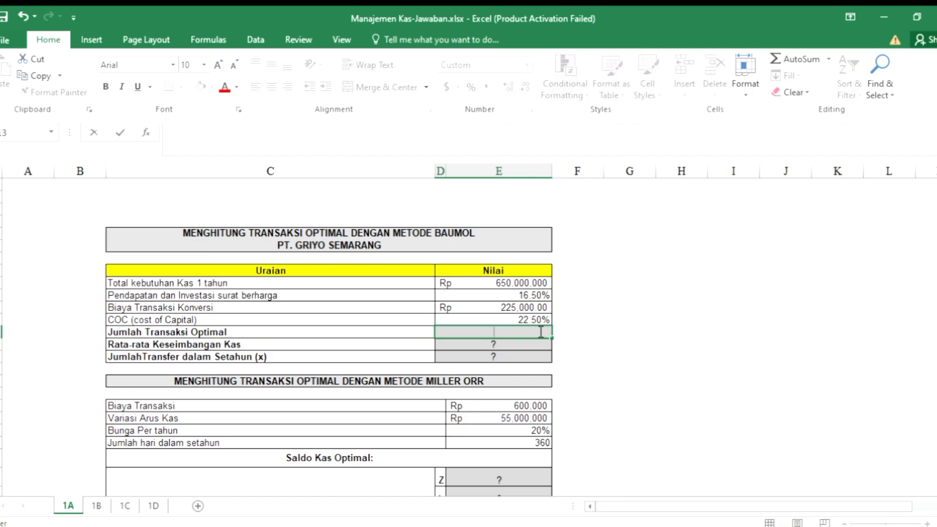
pyautogui.write('+')
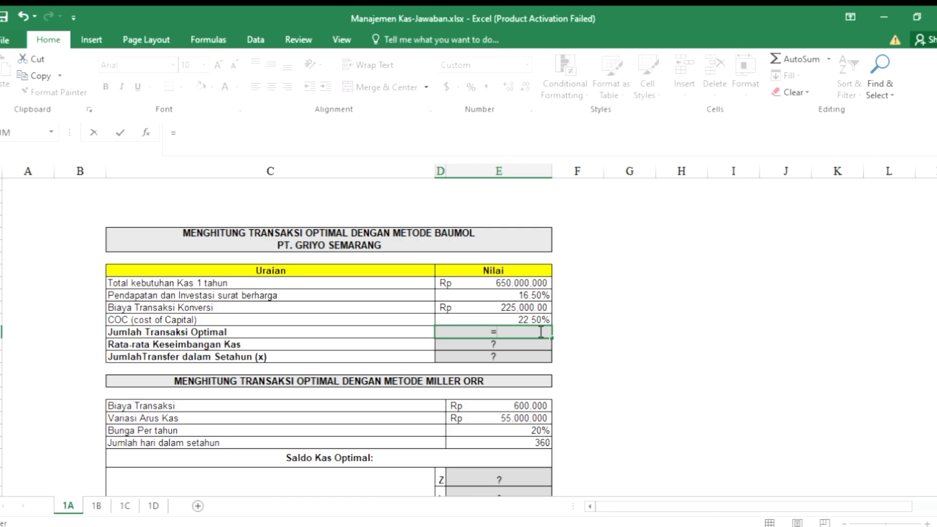
pyautogui.write('SQRT((2')
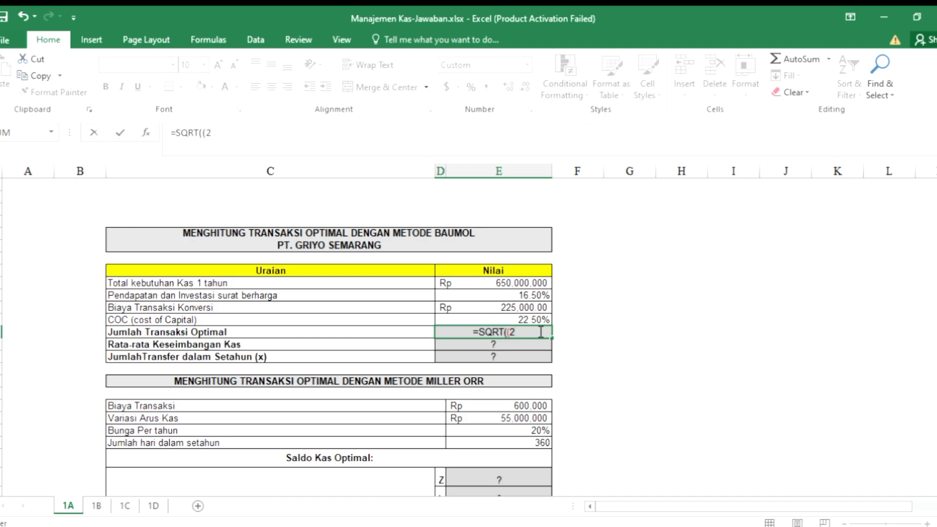
pyautogui.write('*')
pyautogui.click(535, 306)
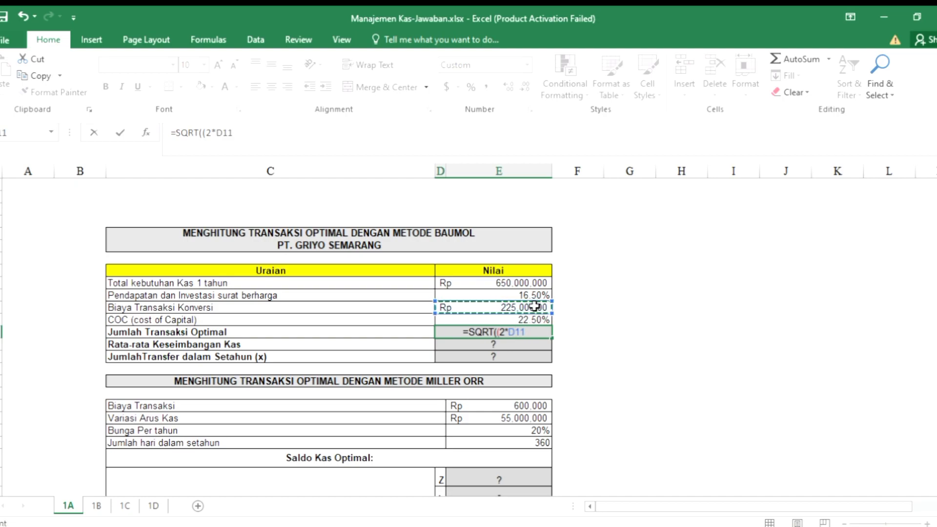
pyautogui.write('*')
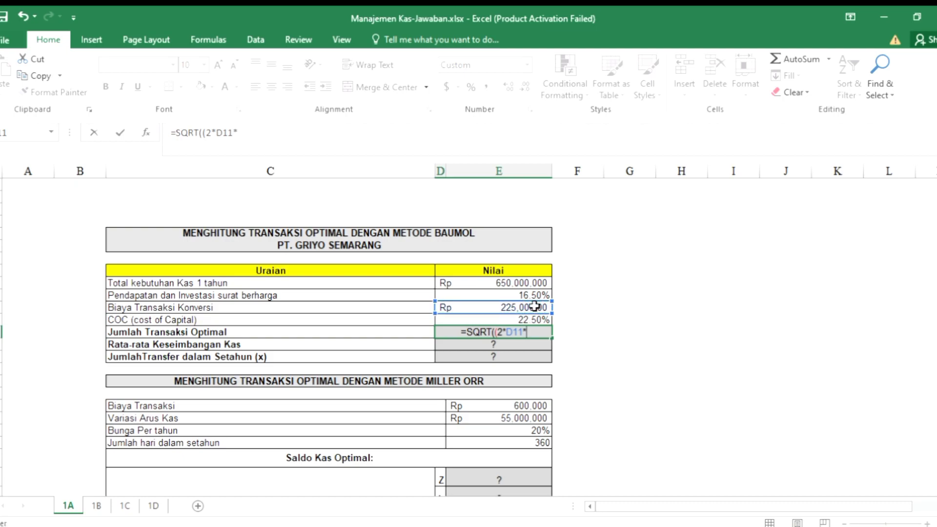
pyautogui.click(530, 283)
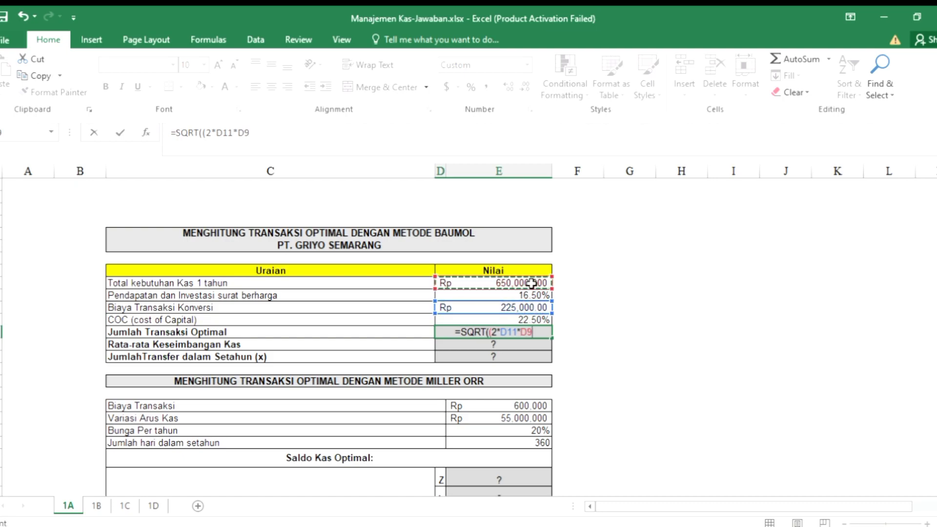
pyautogui.write(')')
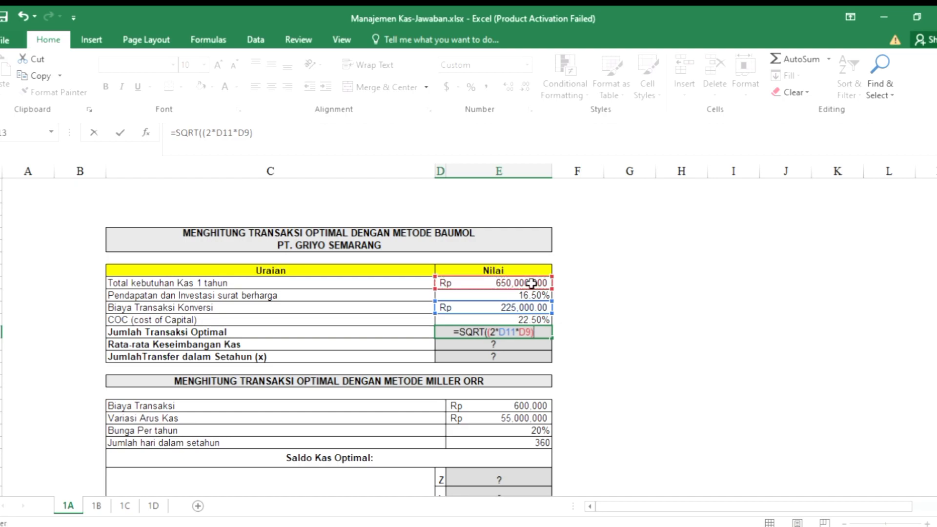
pyautogui.write('/(')
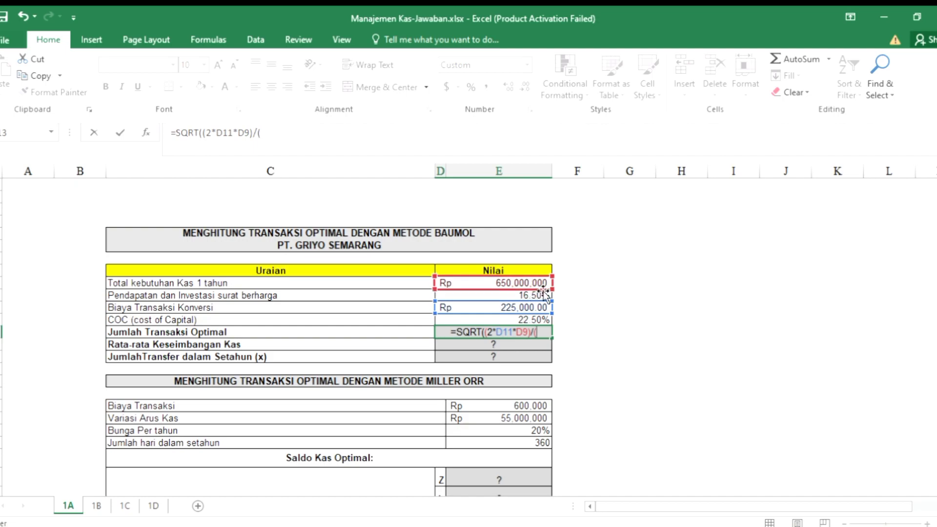
pyautogui.click(506, 295)
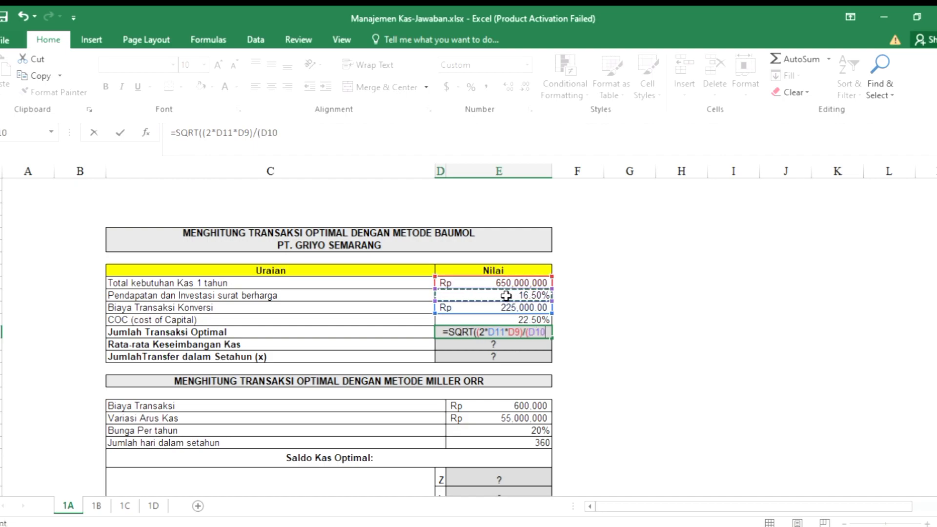
pyautogui.write(')')
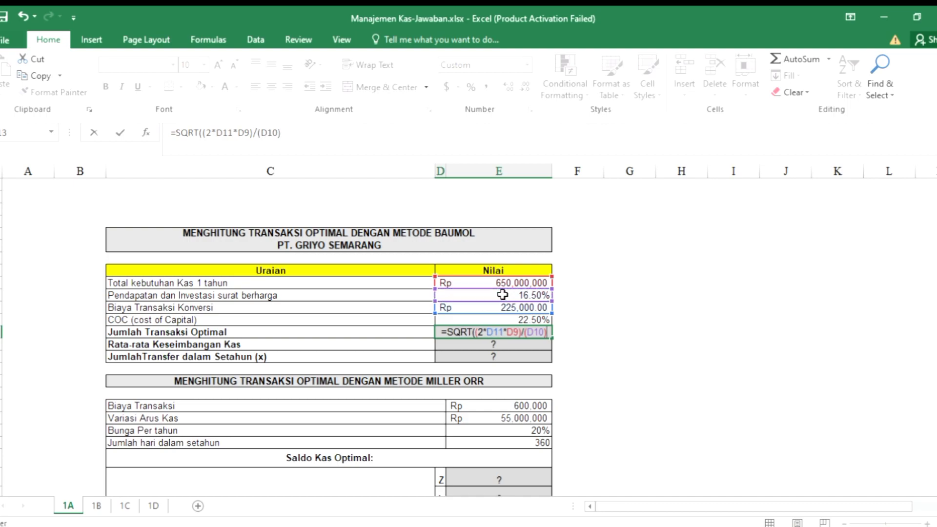
pyautogui.click(467, 334)
pyautogui.press('Return')
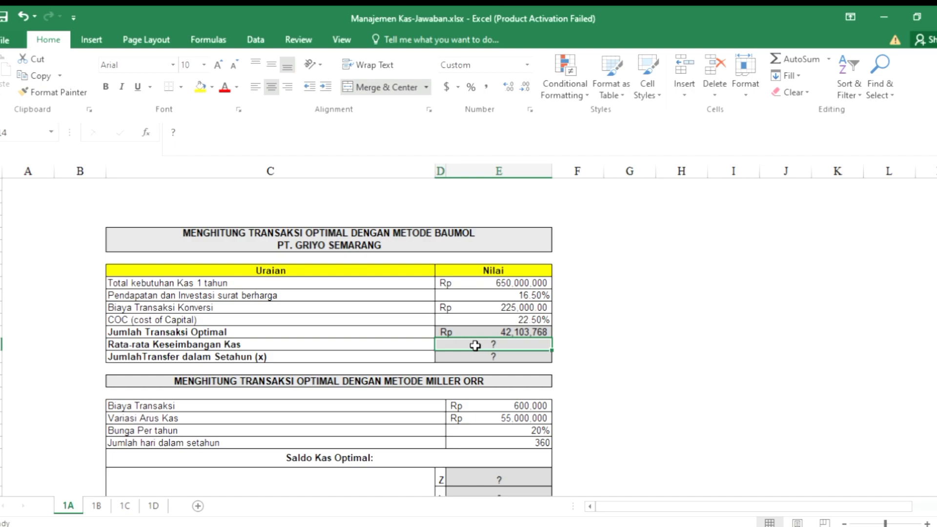
# - Calculate Rata-rata Keseimbangan Kas in D14 with the formula =D13/2, replacing the question mark
pyautogui.press('BackSpace')
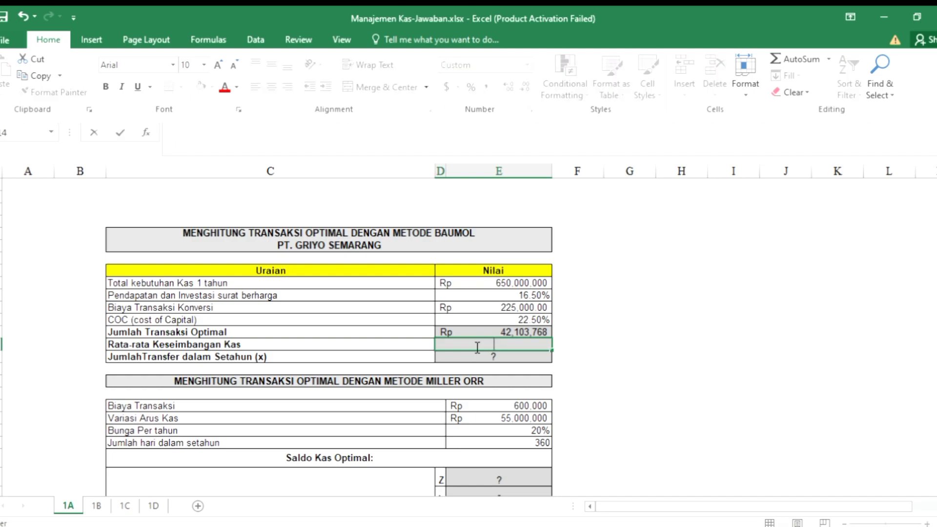
pyautogui.write('=')
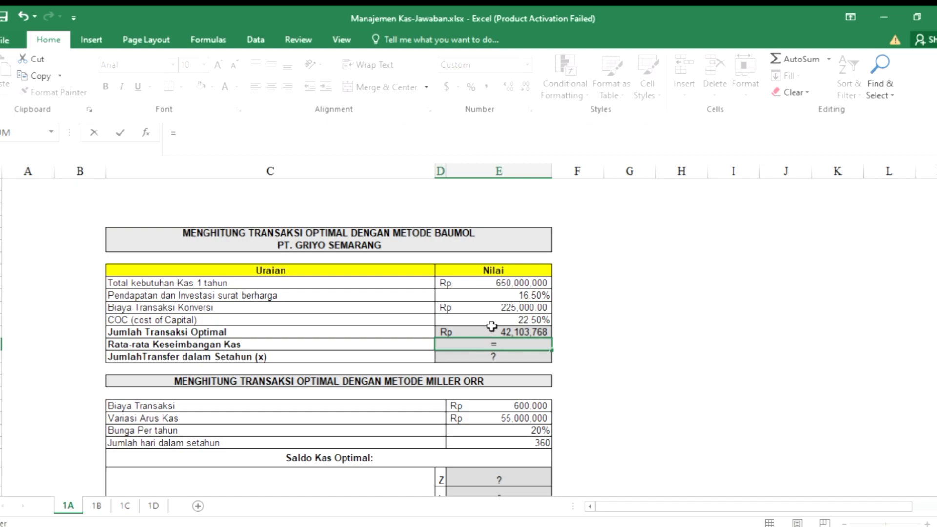
pyautogui.click(480, 332)
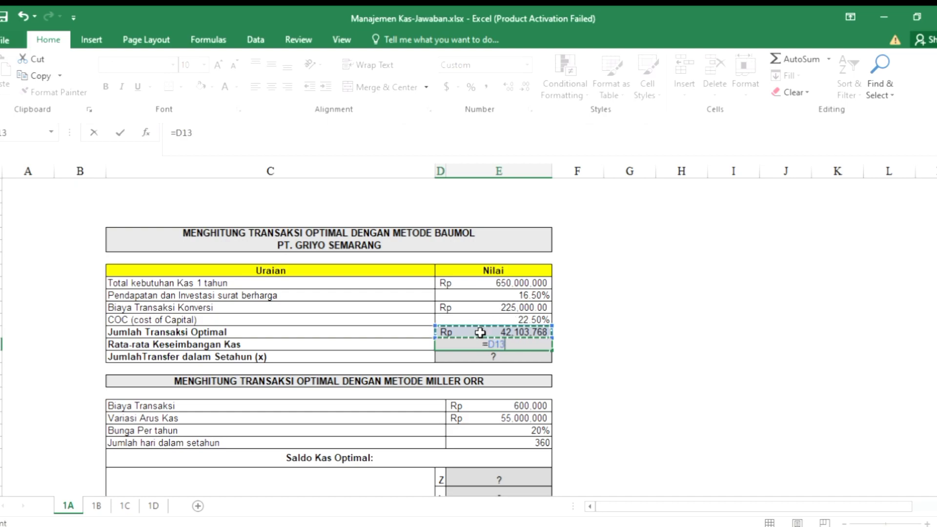
pyautogui.write('/')
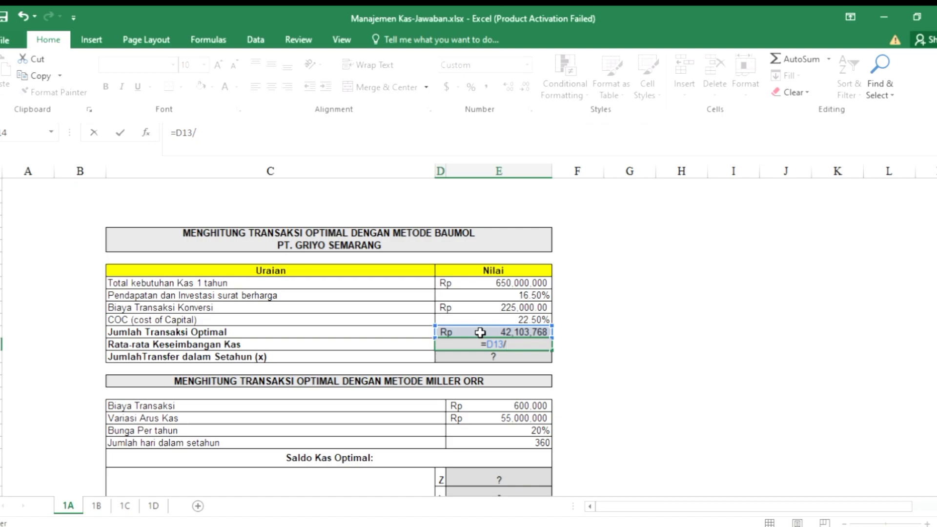
pyautogui.write('2')
pyautogui.press('Return')
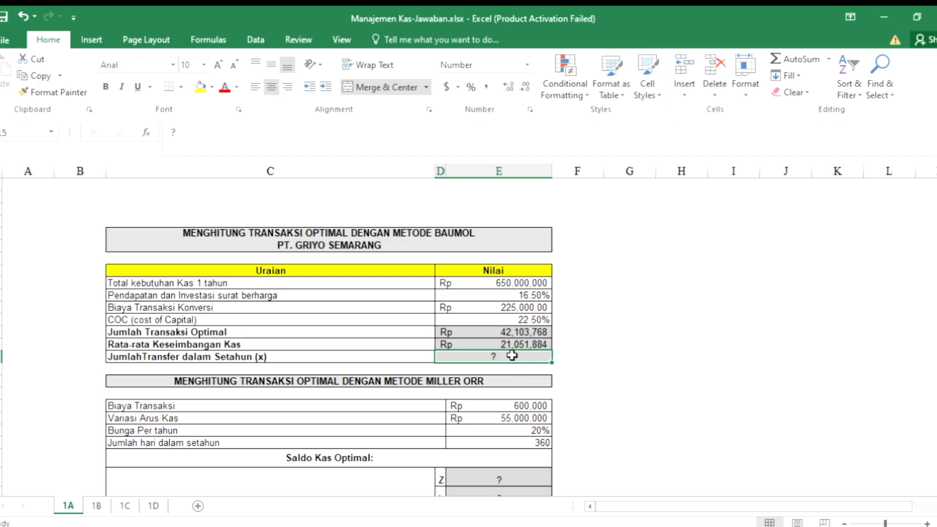
# - Calculate JumlahTransfer dalam Setahun in D15 with the formula =D9/D13
pyautogui.write('=')
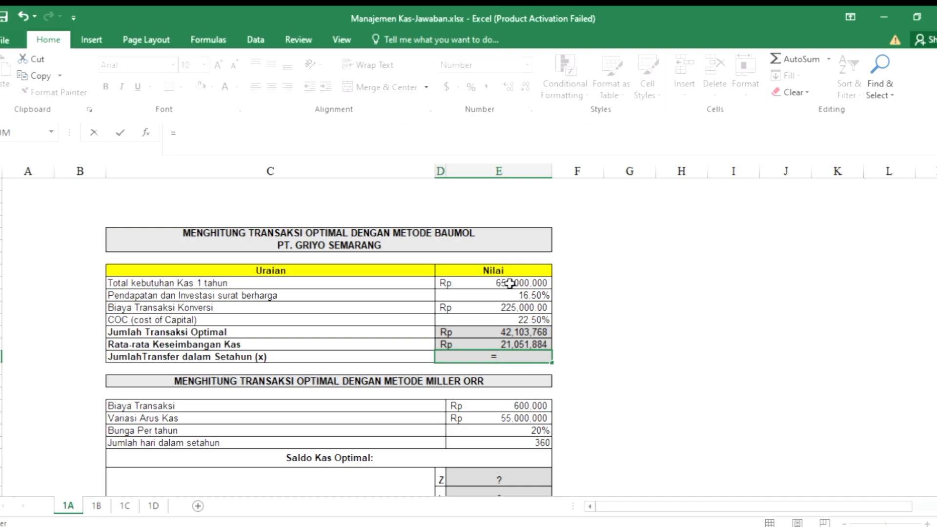
pyautogui.click(510, 283)
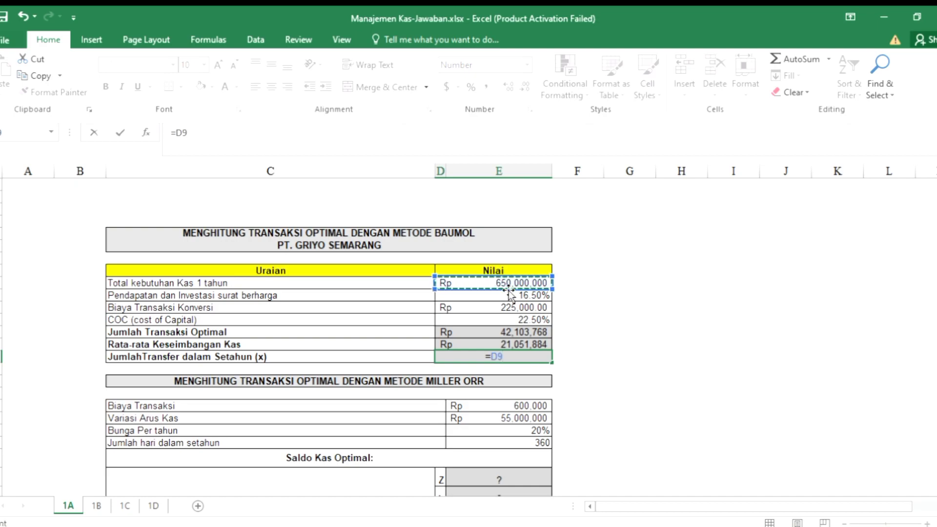
pyautogui.write('/')
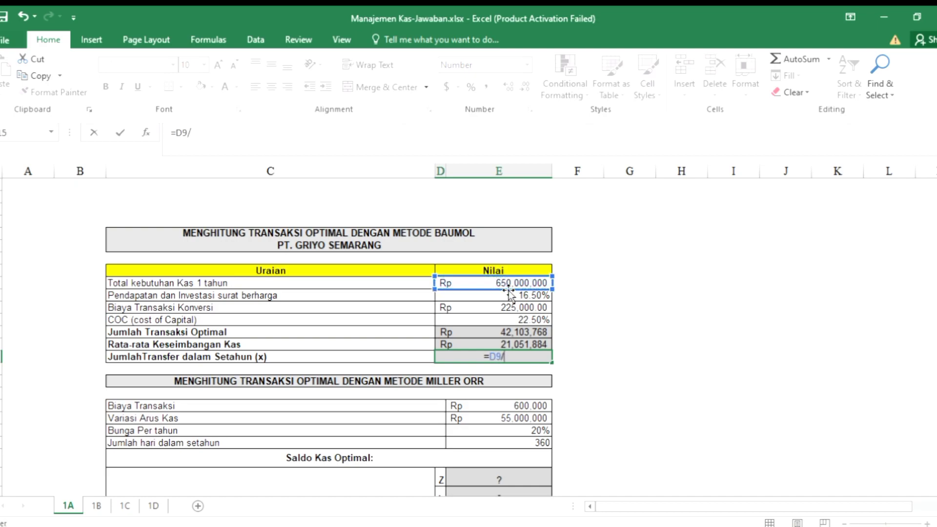
pyautogui.click(480, 331)
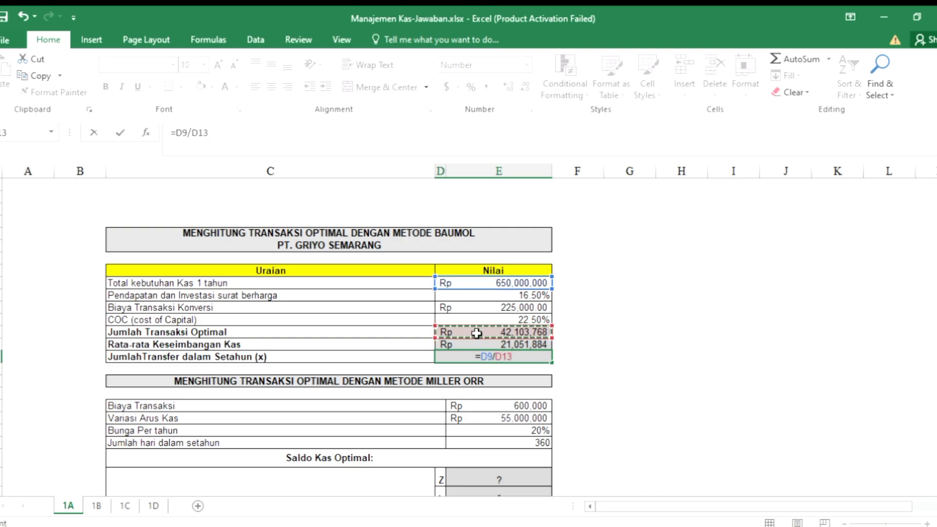
pyautogui.press('Return')
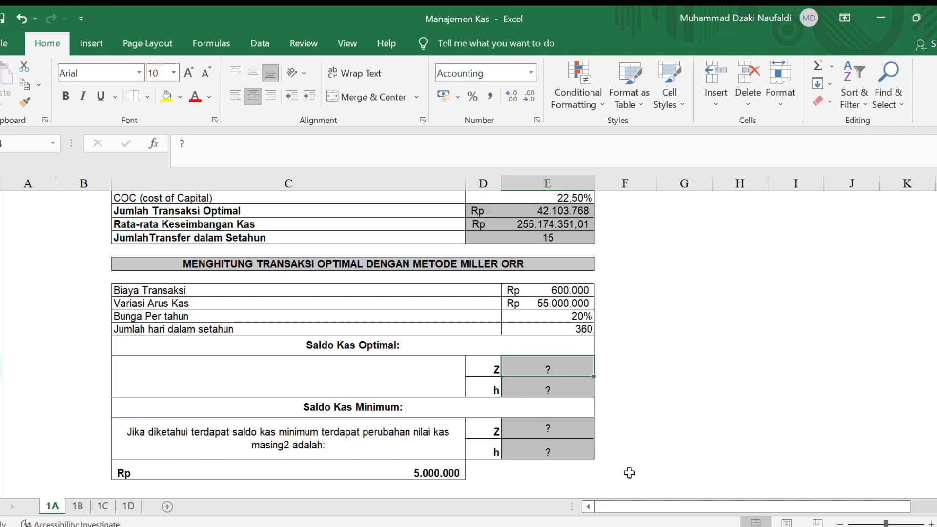
# - Begin the Miller Orr Z formula under Saldo Kas Optimal in E24 with the numerator =(((3*E19*(E20*2)))/
pyautogui.press('BackSpace')
pyautogui.write('=((')
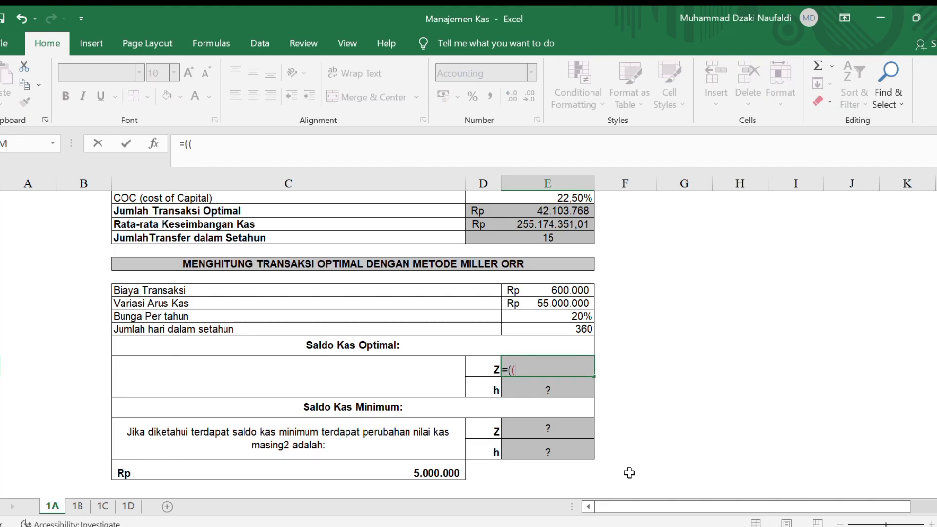
pyautogui.write('(3*')
pyautogui.press('Up')
pyautogui.press('Up')
pyautogui.press('Up')
pyautogui.press('Up')
pyautogui.press('Up')
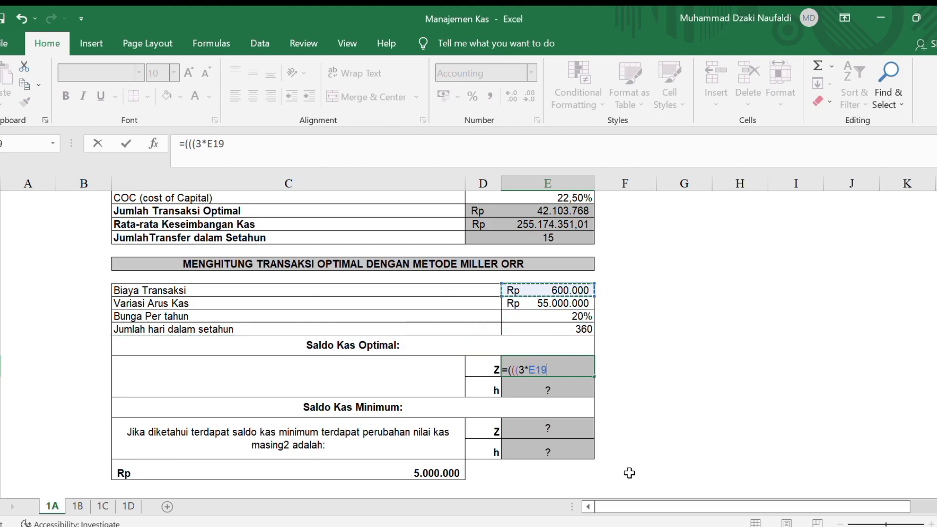
pyautogui.write('*')
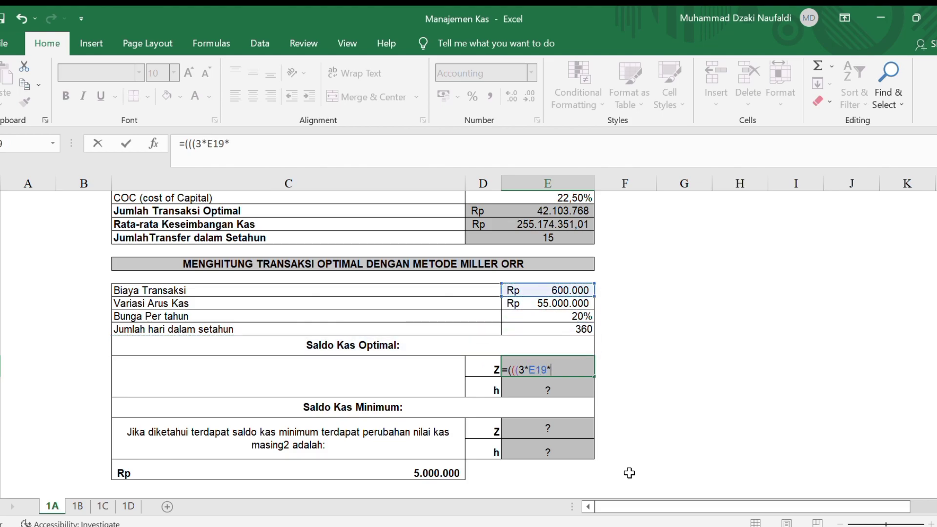
pyautogui.write('(')
pyautogui.press('Up')
pyautogui.press('Up')
pyautogui.press('Up')
pyautogui.press('Up')
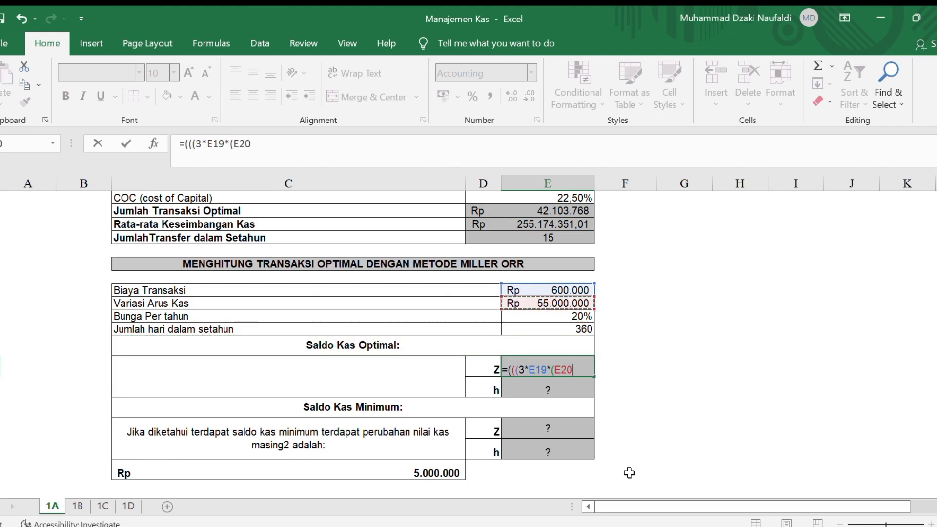
pyautogui.write('*2)))/')
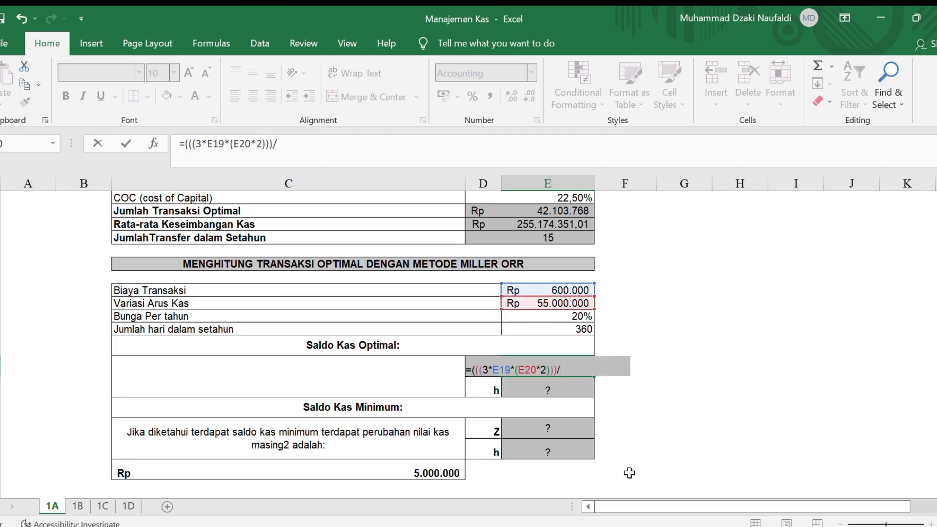
# - Continue the Z formula with the divisor 4*(E21/E22) and raise the whole expression to the power (1/3)
pyautogui.write('4*(')
pyautogui.press('Up')
pyautogui.press('Up')
pyautogui.press('Up')
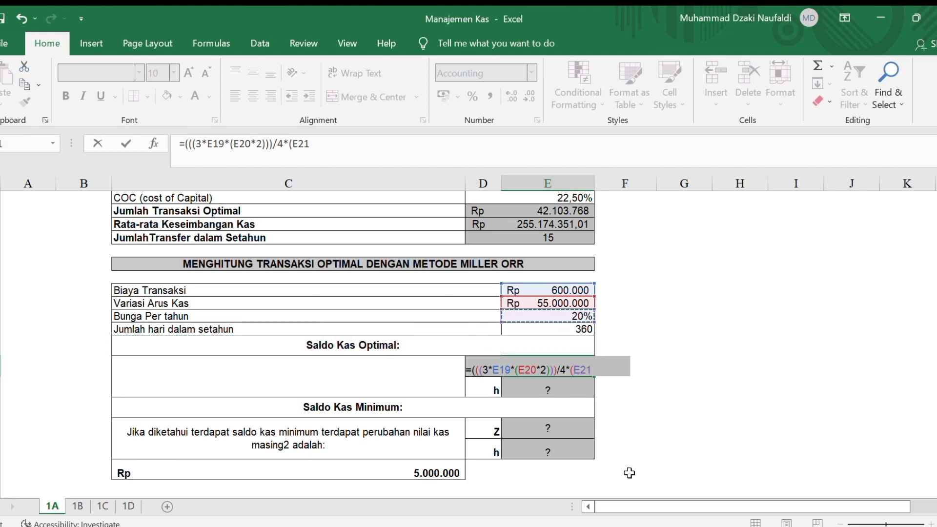
pyautogui.write('/')
pyautogui.press('Up')
pyautogui.press('Up')
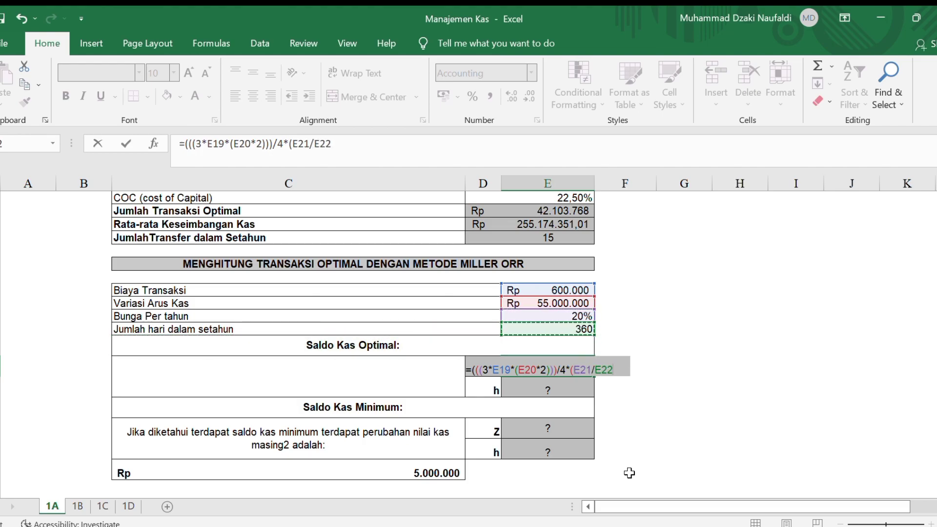
pyautogui.write('))^(1/')
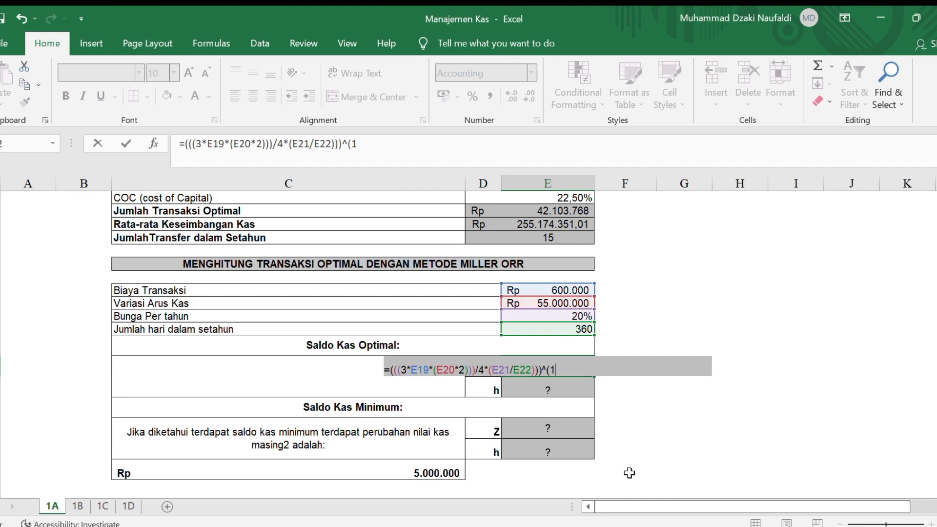
pyautogui.write('3)')
# - Insert the missing opening parenthesis before the 4 in the Z formula's divisor and commit the formula
pyautogui.click(438, 351)
pyautogui.press('Left')
pyautogui.press('Left')
pyautogui.press('Left')
pyautogui.press('Left')
pyautogui.press('Left')
pyautogui.press('Left')
pyautogui.press('Left')
pyautogui.press('Left')
pyautogui.press('Left')
pyautogui.press('Left')
pyautogui.press('Left')
pyautogui.press('Left')
pyautogui.press('Left')
pyautogui.press('Left')
pyautogui.write('(')
pyautogui.press('Return')
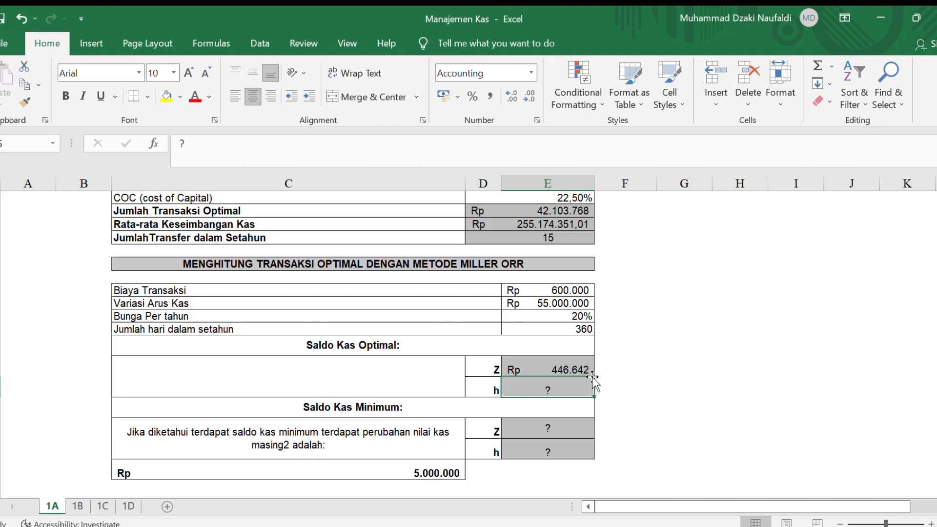
# - Calculate the h value under Saldo Kas Optimal in E25 with the formula =3*E24
pyautogui.write('=3')
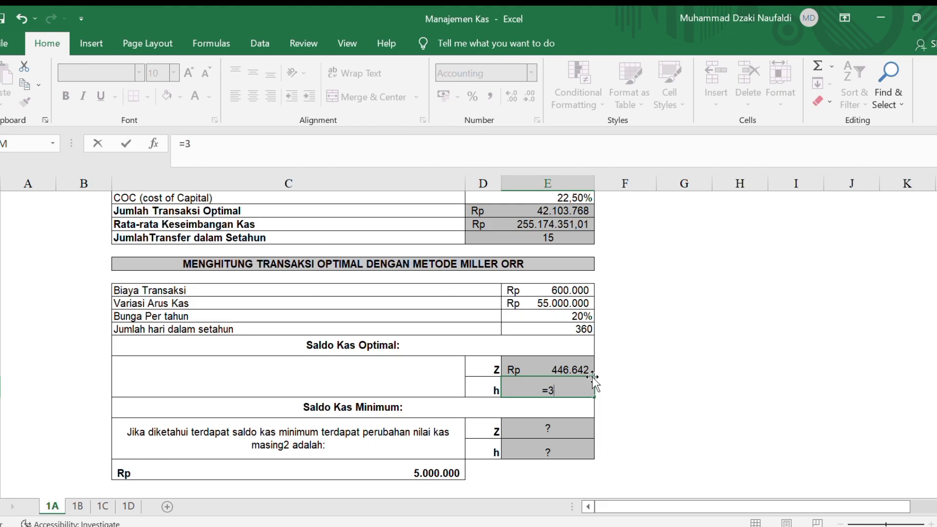
pyautogui.write('*')
pyautogui.press('Up')
pyautogui.press('Up')
pyautogui.press('Down')
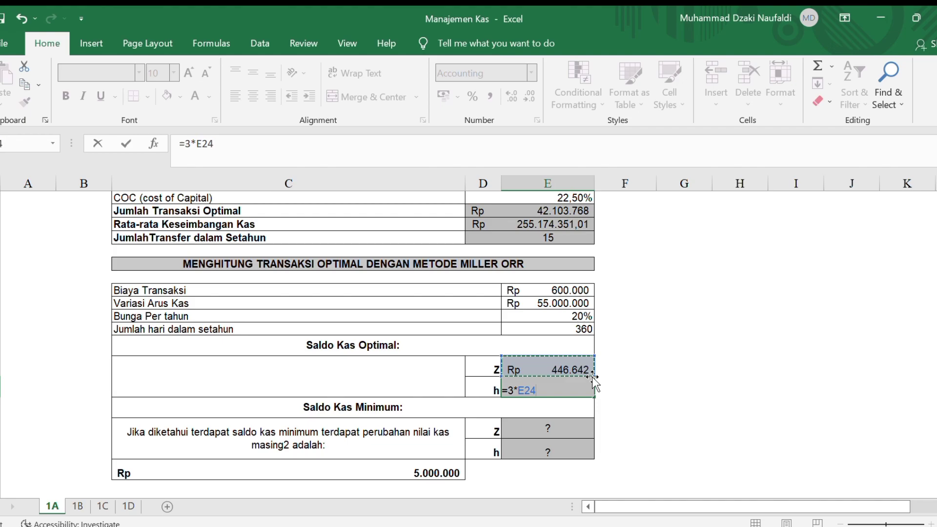
pyautogui.press('Return')
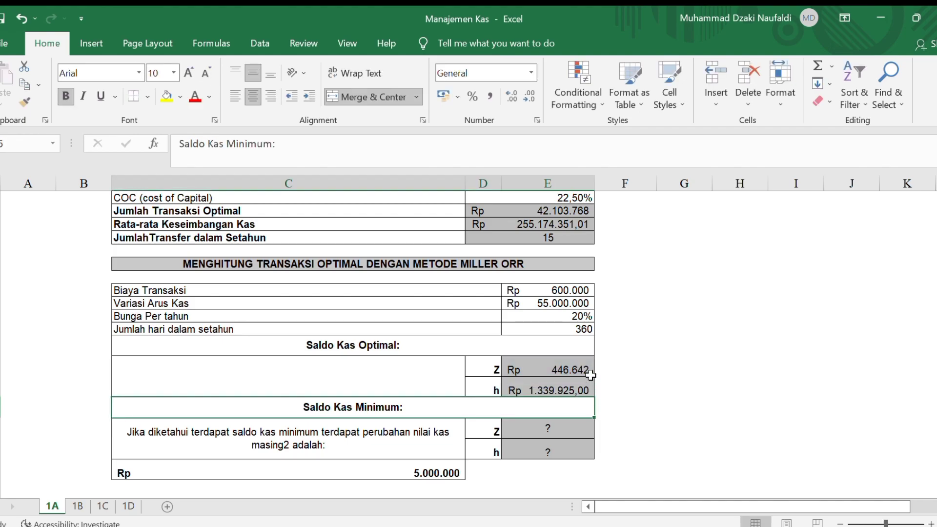
# - Calculate the Z value under Saldo Kas Minimum in E27 by adding the Saldo Kas Optimal Z value in E24 to C29
pyautogui.press('Down')
pyautogui.press('Up')
pyautogui.press('Down')
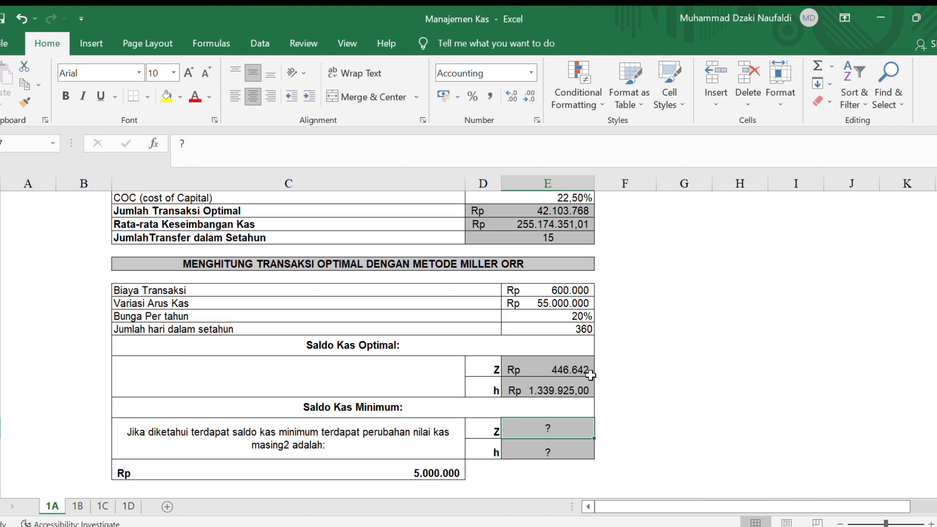
pyautogui.press('BackSpace')
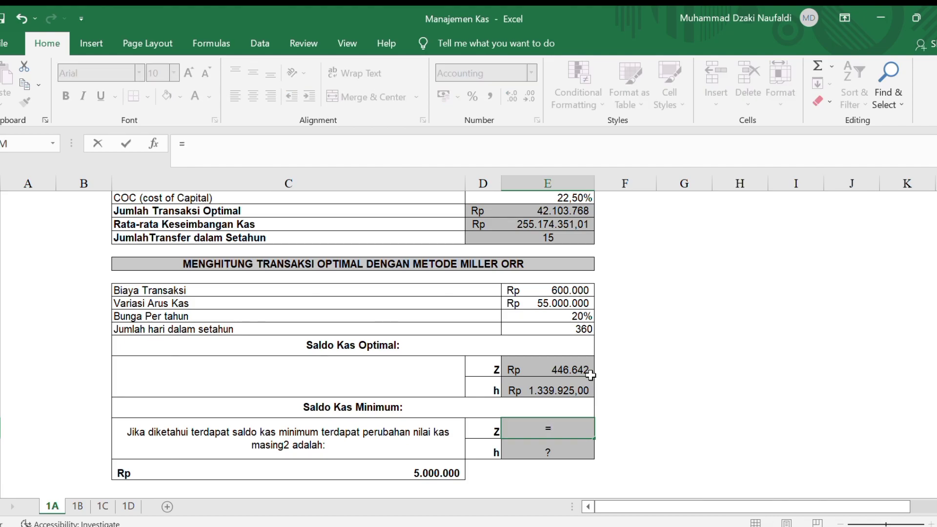
pyautogui.press('Down')
pyautogui.press('Down')
pyautogui.press('Left')
pyautogui.press('Left')
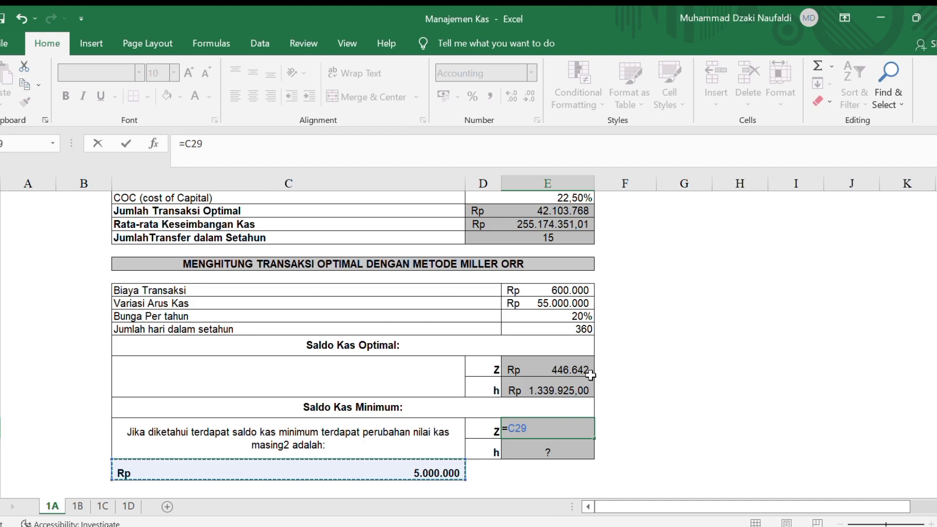
pyautogui.write('+')
pyautogui.press('Up')
pyautogui.press('Up')
pyautogui.press('Return')
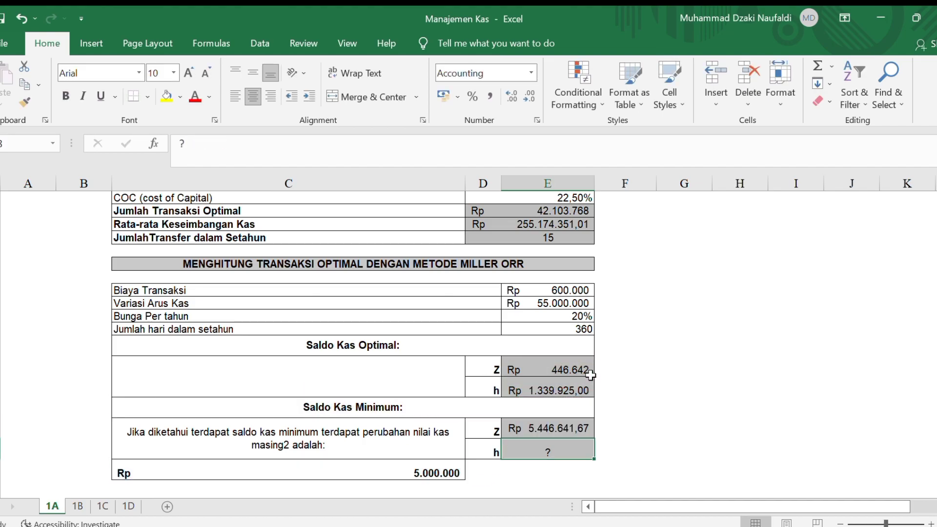
# - Calculate the h value under Saldo Kas Minimum in E28 by adding the Saldo Kas Optimal h value to C29
pyautogui.press('Up')
pyautogui.press('Down')
pyautogui.write('=')
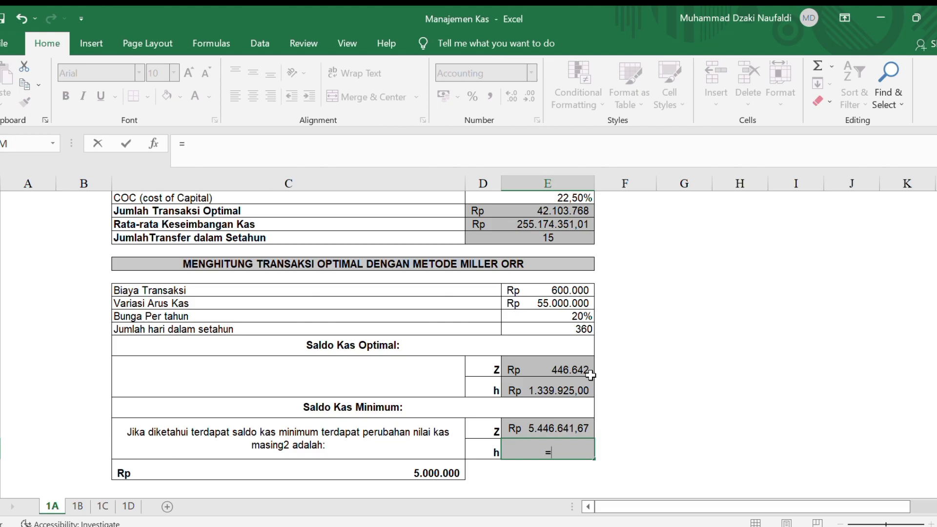
pyautogui.press('Down')
pyautogui.press('Left')
pyautogui.press('Left')
pyautogui.write('+')
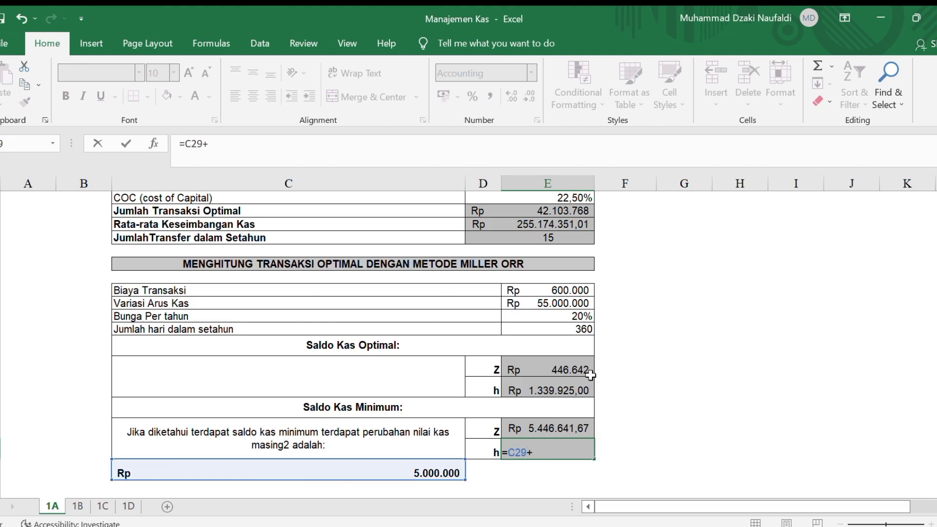
pyautogui.press('Up')
pyautogui.press('Up')
pyautogui.press('Return')
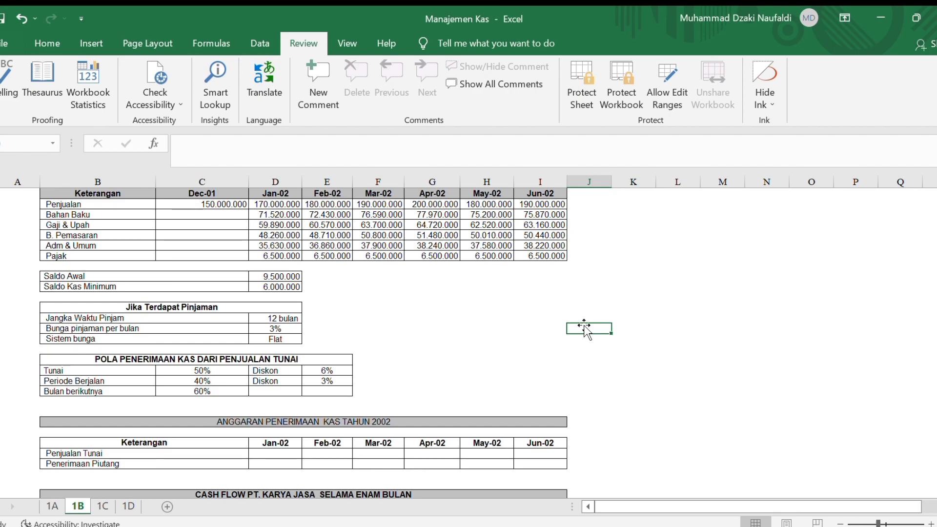
# - Calculate Penjualan Tunai for Jan-02 in sheet 1B's cash receipts budget with =D8*$C$24*(1-$E$24) and fill the formula across to Jun-02
pyautogui.click(256, 453)
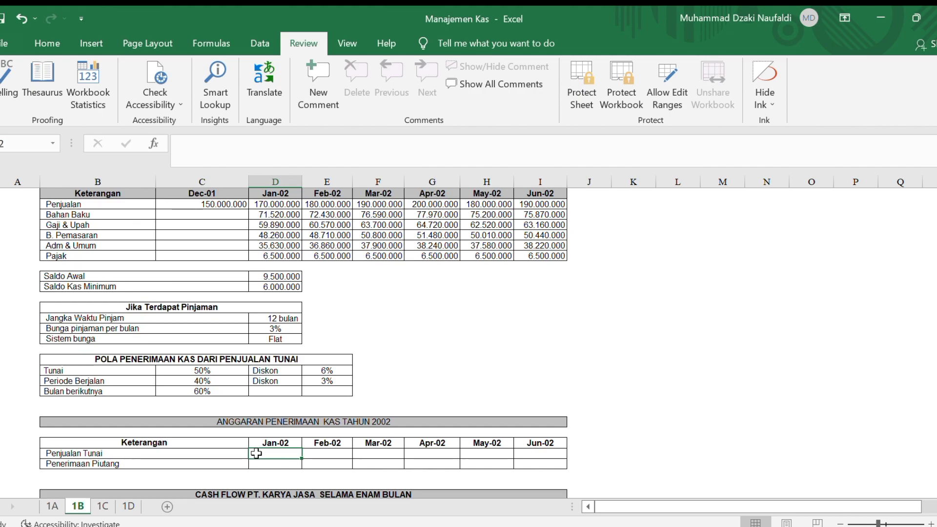
pyautogui.doubleClick(256, 453)
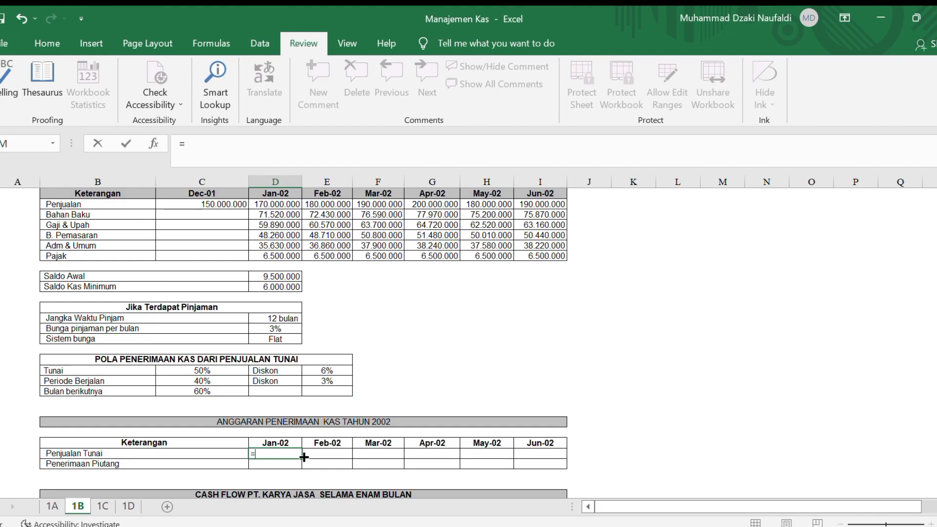
pyautogui.write('=D8')
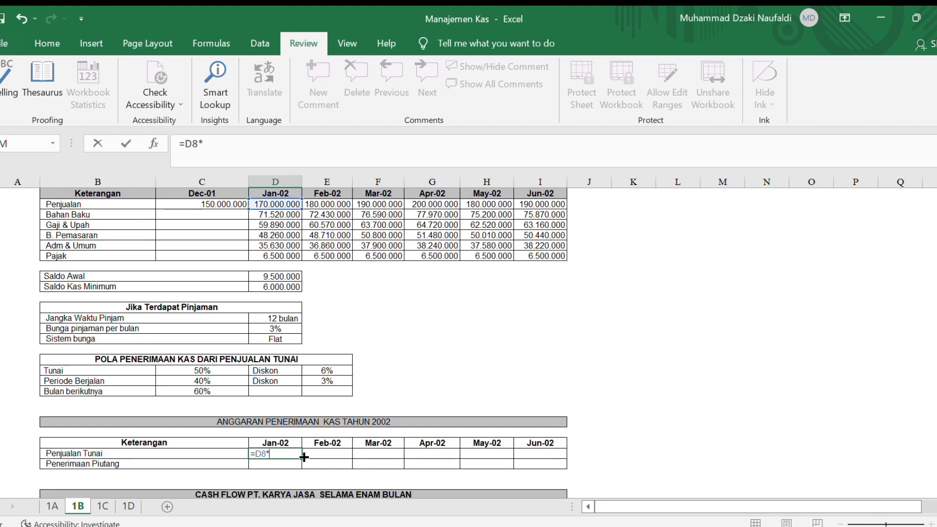
pyautogui.write('*C25')
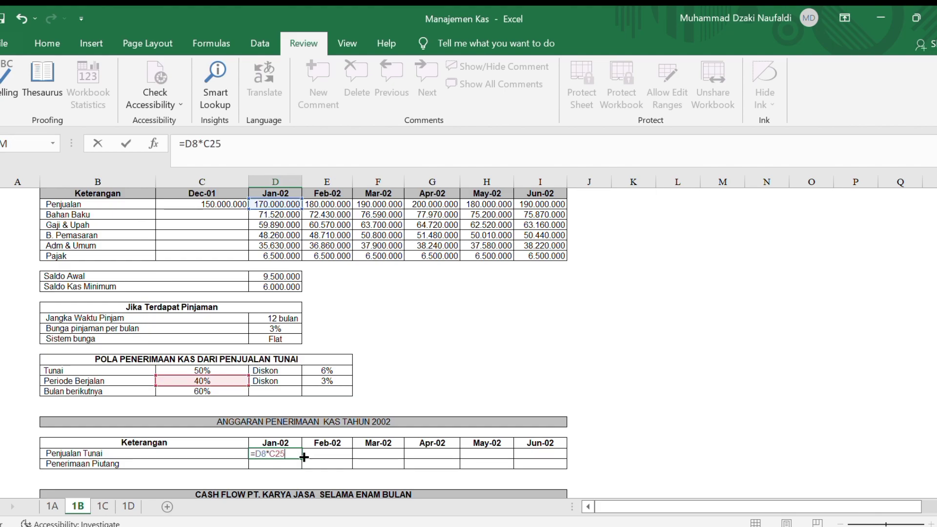
pyautogui.press('BackSpace')
pyautogui.write('4')
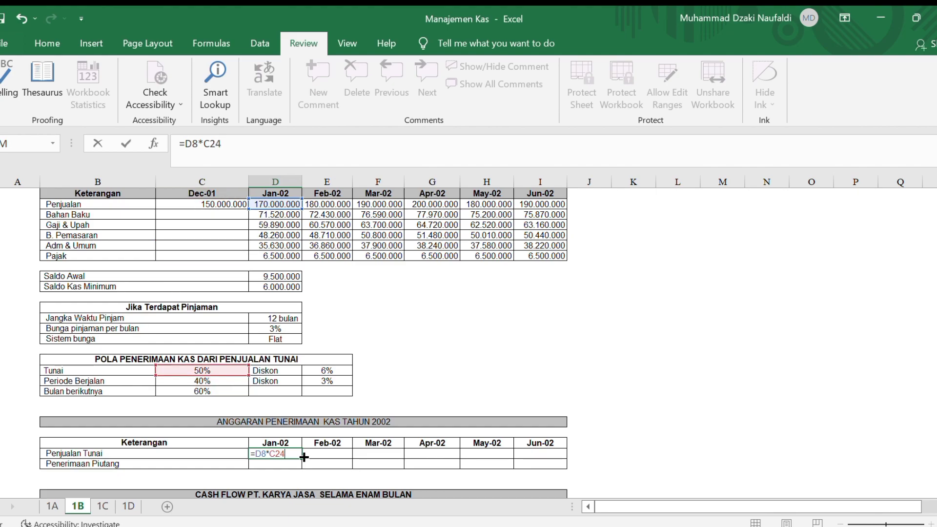
pyautogui.press('F4')
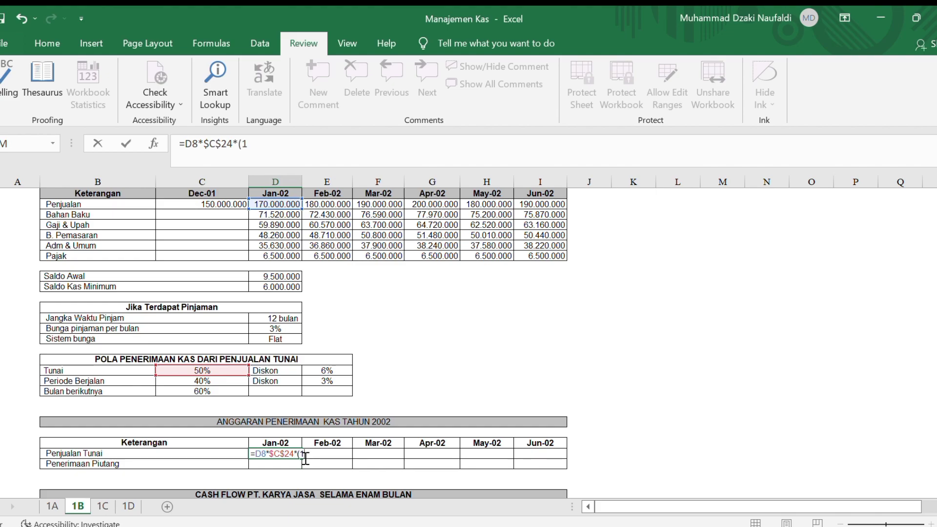
pyautogui.write('*(1-E24')
pyautogui.press('F4')
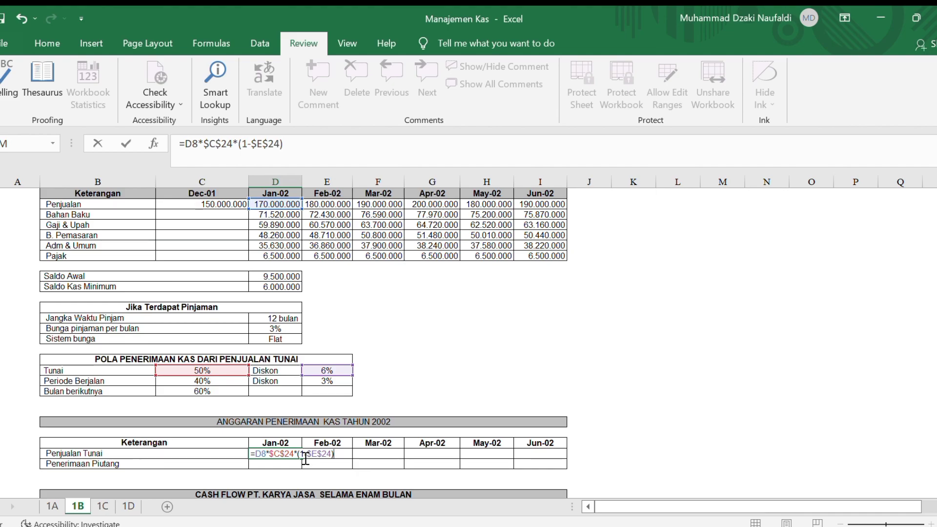
pyautogui.press('Return')
pyautogui.click(273, 453)
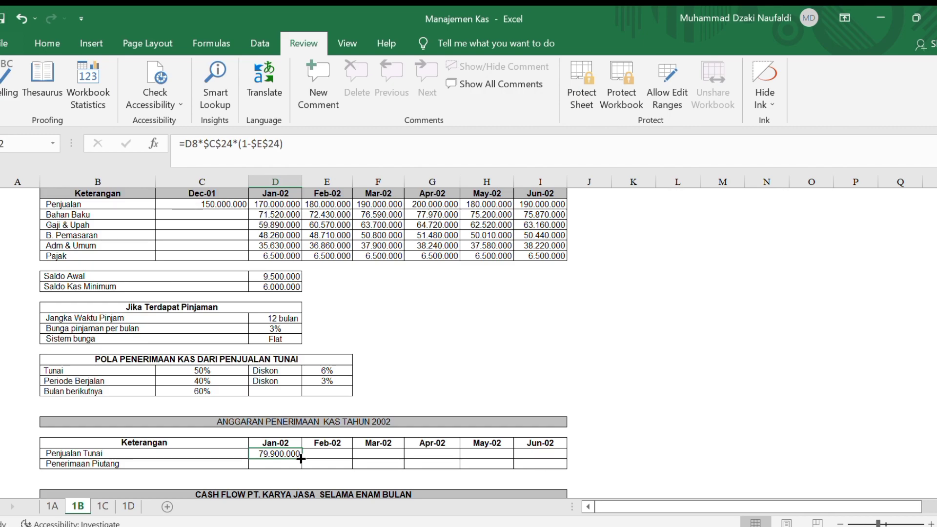
pyautogui.moveTo(301, 459); pyautogui.dragTo(556, 455)
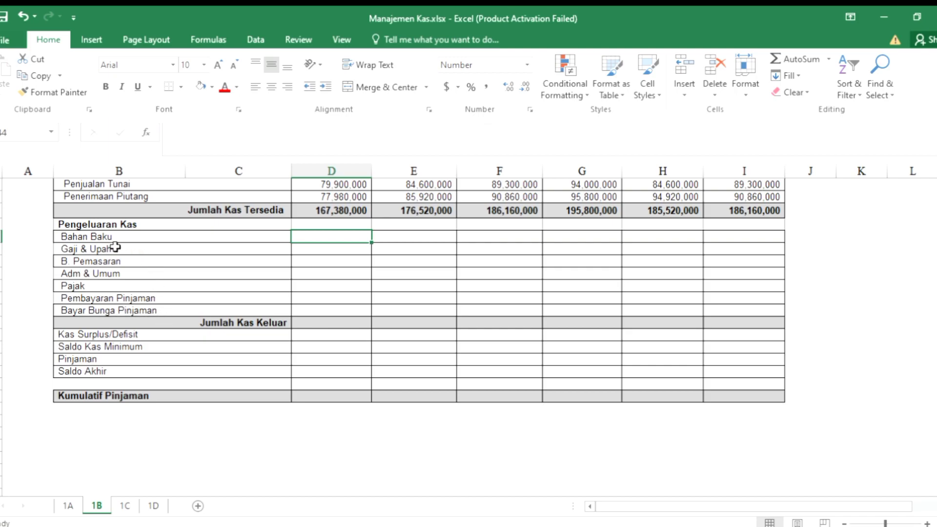
# - Link Bahan Baku for Jan-02 under Pengeluaran Kas to the budget table with =D9 and fill the formula across to Jun-02
pyautogui.scroll(10, 335, 244)
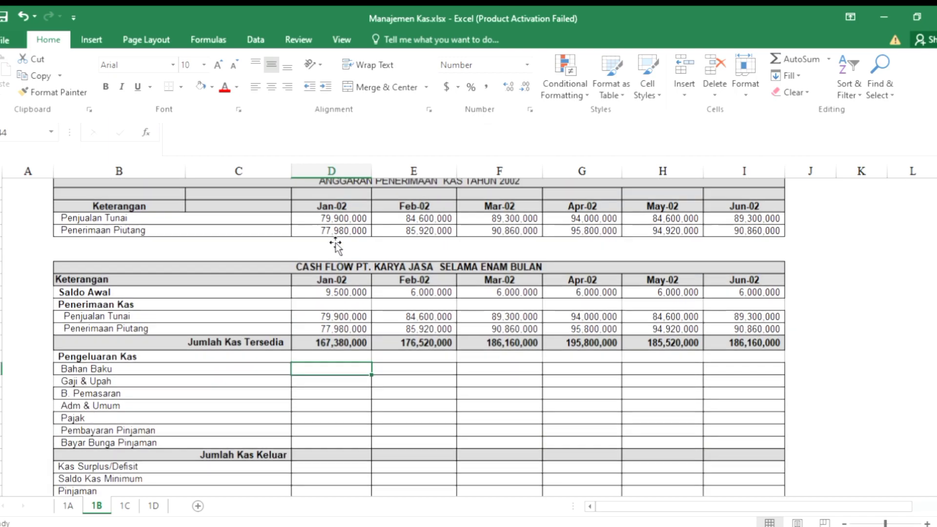
pyautogui.scroll(2, 335, 244)
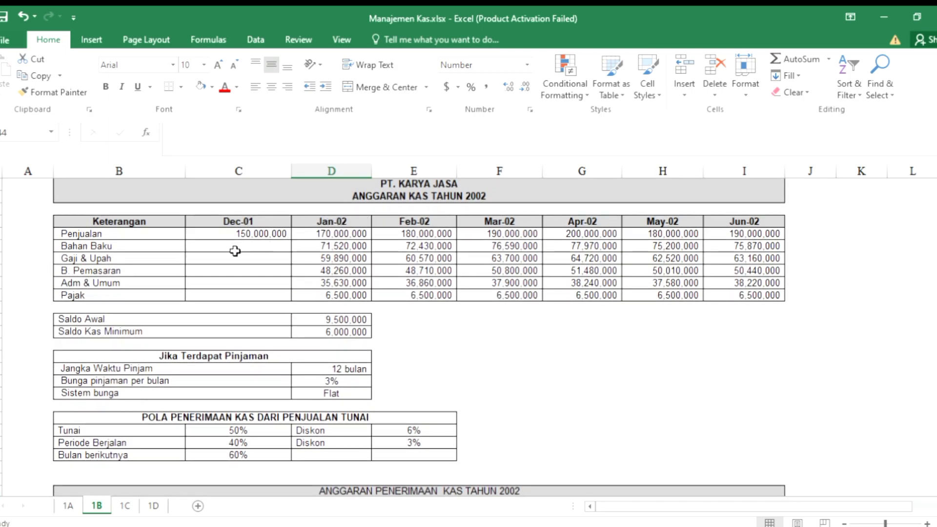
pyautogui.click(340, 246)
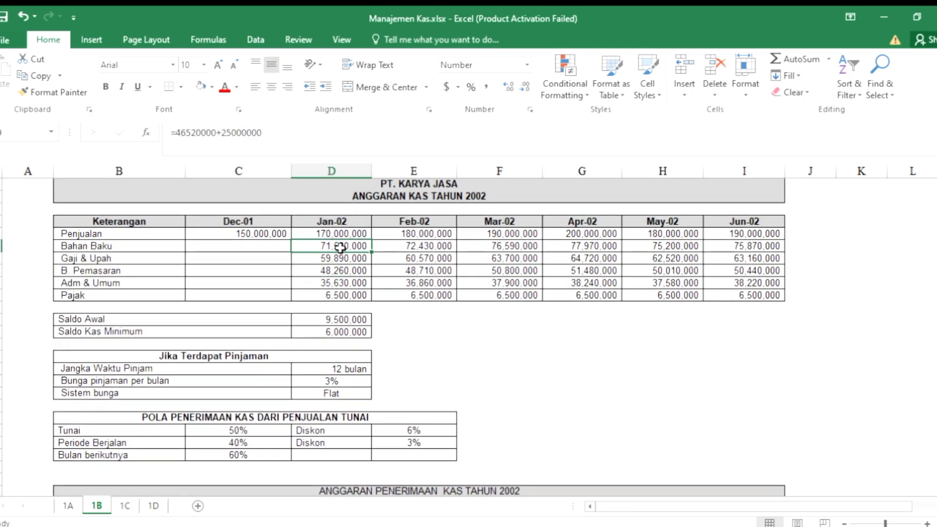
pyautogui.scroll(-11, 340, 247)
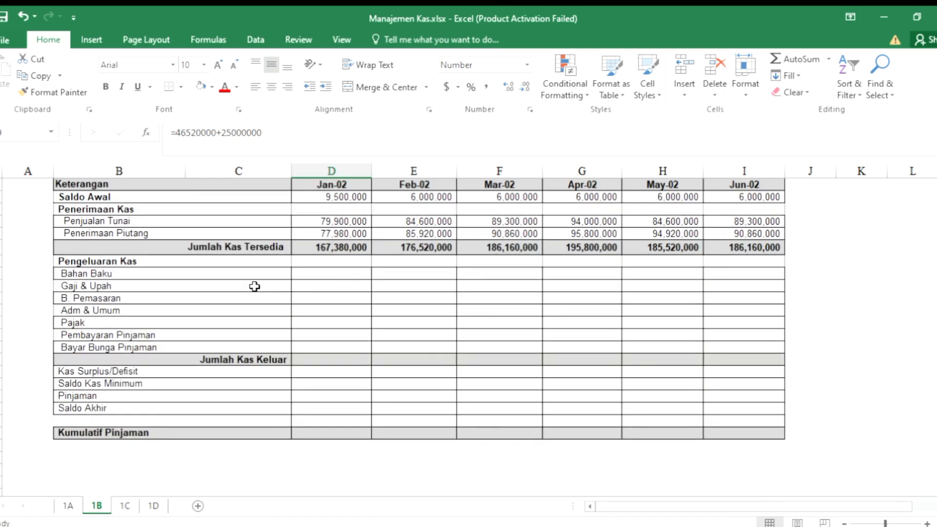
pyautogui.click(311, 274)
pyautogui.write('=')
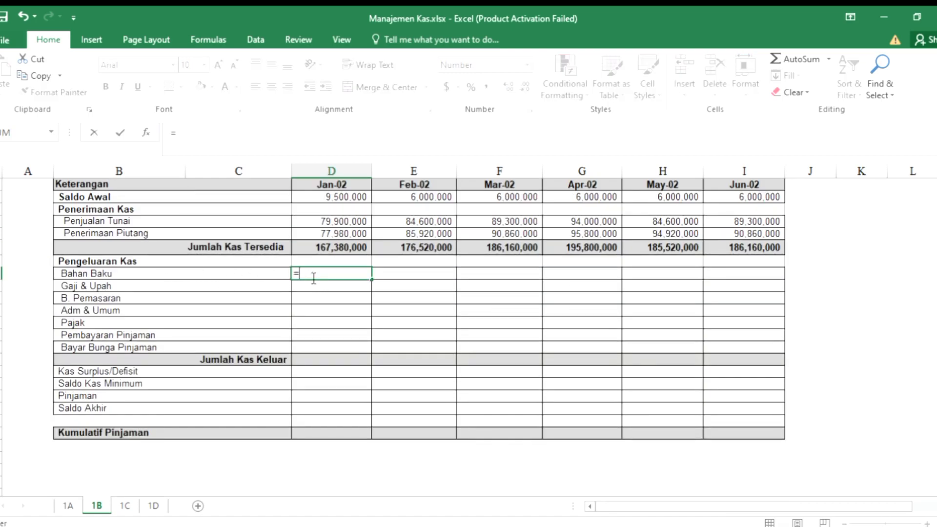
pyautogui.scroll(6, 311, 276)
pyautogui.scroll(4, 311, 276)
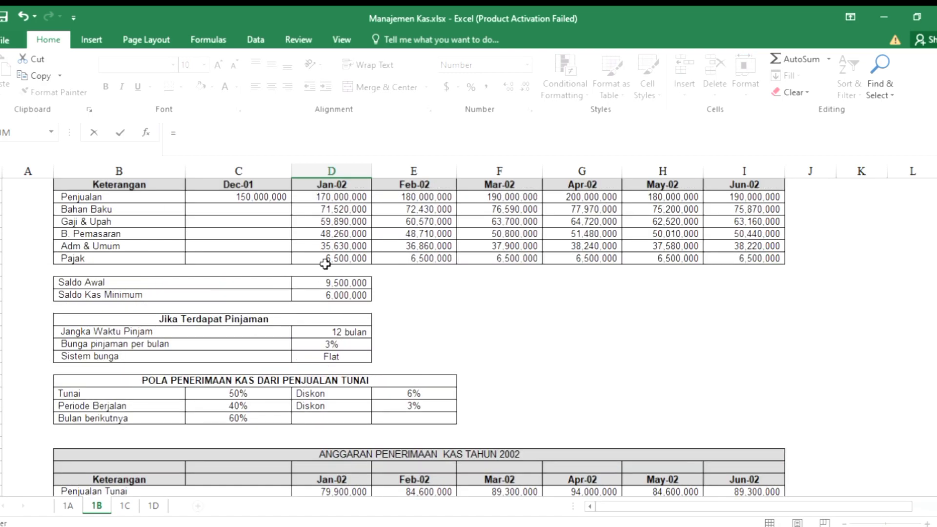
pyautogui.click(322, 210)
pyautogui.scroll(-10, 298, 258)
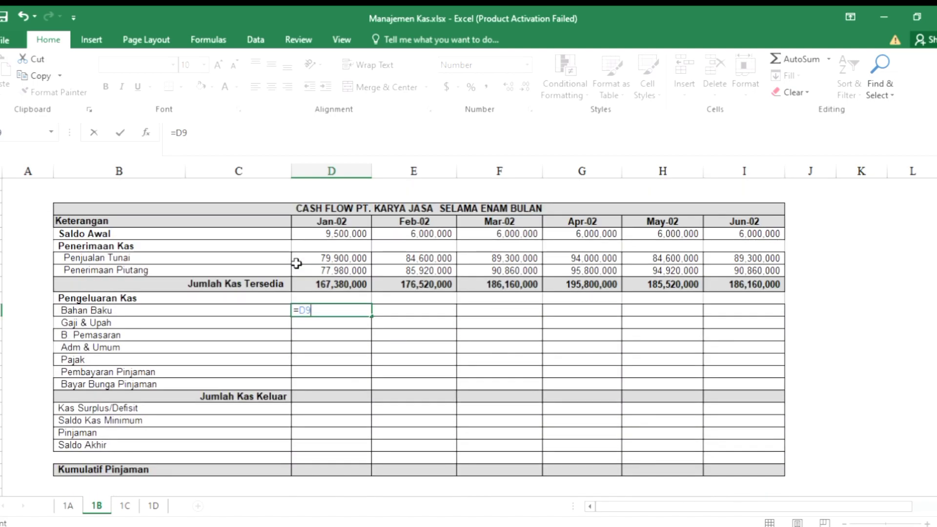
pyautogui.press('Return')
pyautogui.click(348, 310)
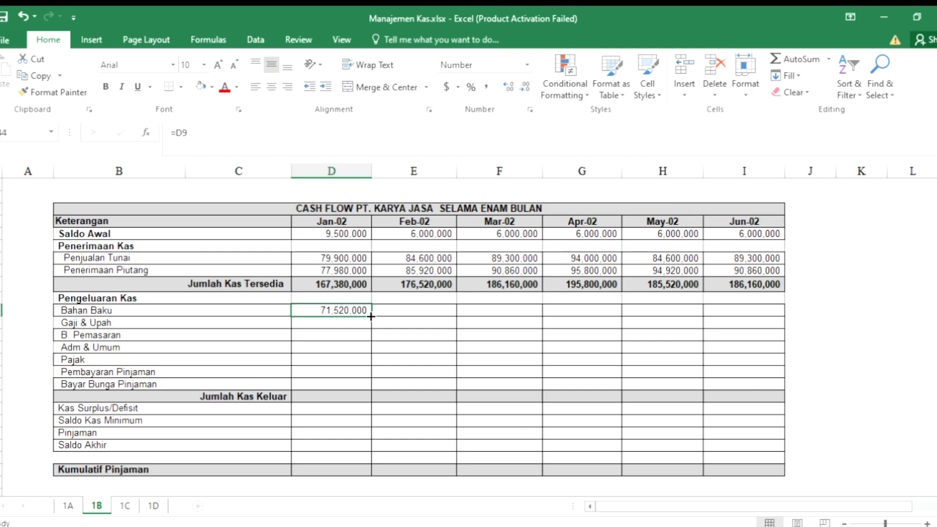
pyautogui.moveTo(371, 316); pyautogui.dragTo(763, 316)
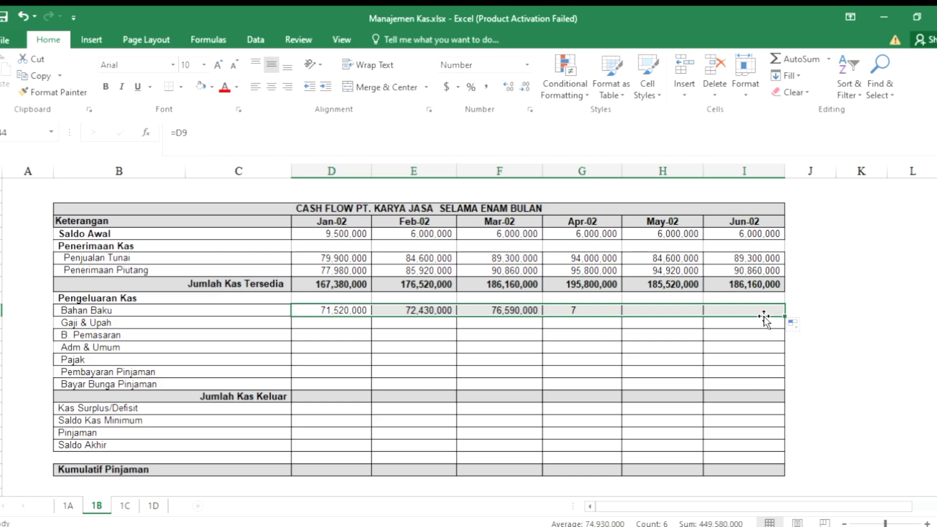
# - Link Gaji & Upah for Jan-02 under Pengeluaran Kas to the budget table with =D10 and fill the formula across to Jun-02
pyautogui.click(325, 323)
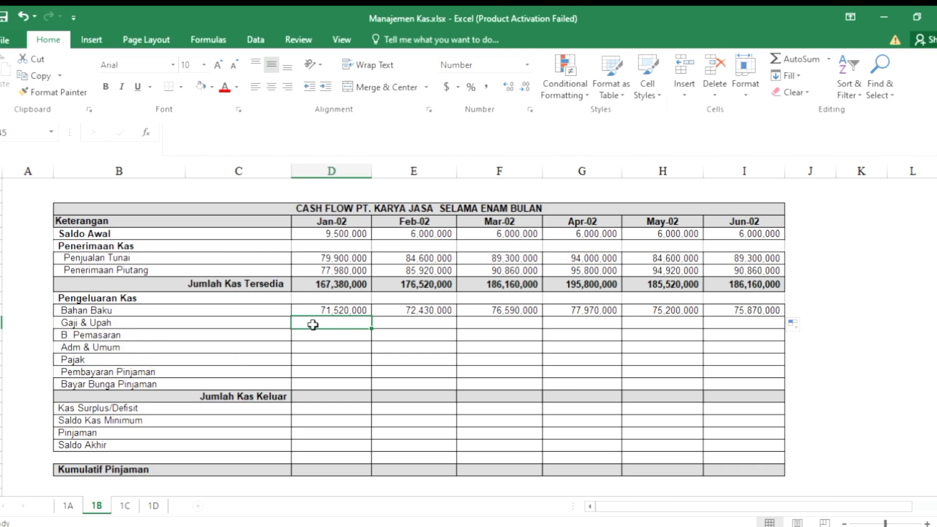
pyautogui.write('=')
pyautogui.scroll(8, 317, 293)
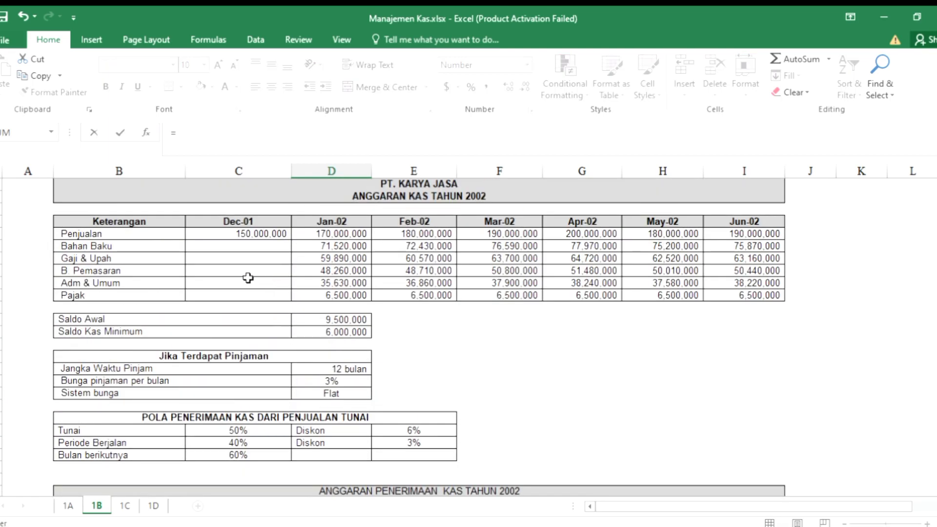
pyautogui.click(321, 259)
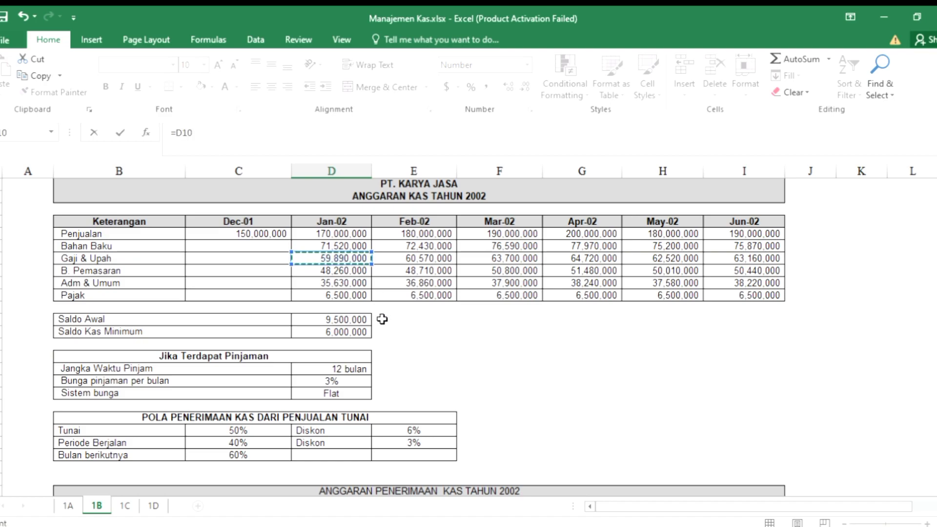
pyautogui.scroll(-9, 382, 319)
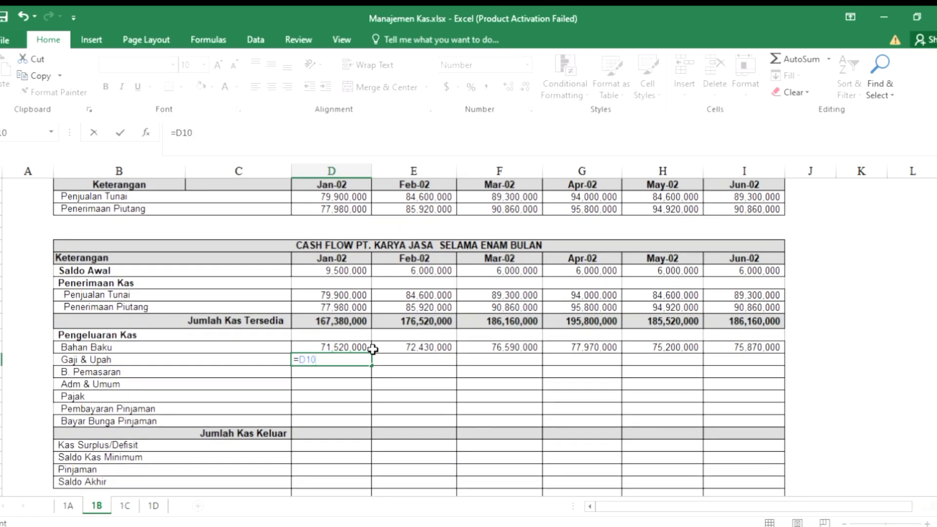
pyautogui.press('Return')
pyautogui.click(352, 359)
pyautogui.moveTo(372, 366); pyautogui.dragTo(756, 364)
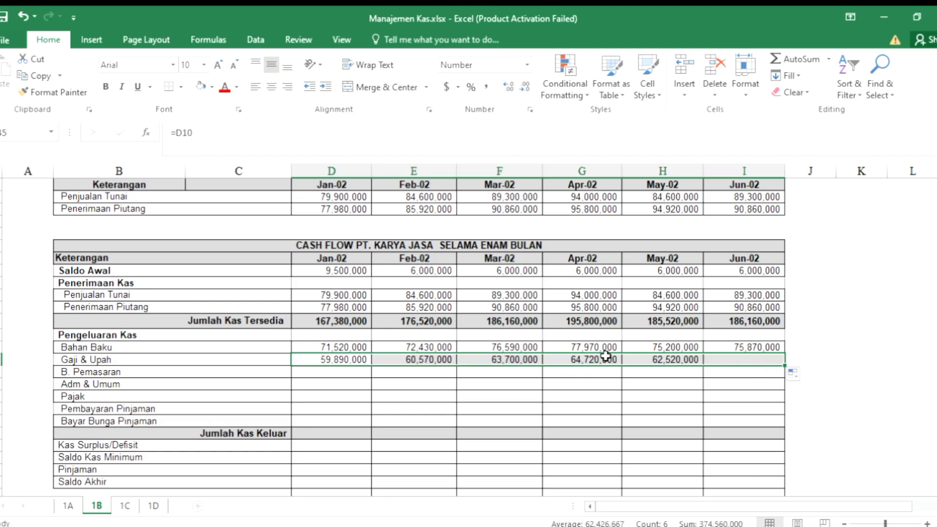
# - Link B. Pemasaran for Jan-02 under Pengeluaran Kas to the budget table with =D11 and fill the formula across to Jun-02
pyautogui.click(314, 374)
pyautogui.write('=')
pyautogui.scroll(9, 312, 371)
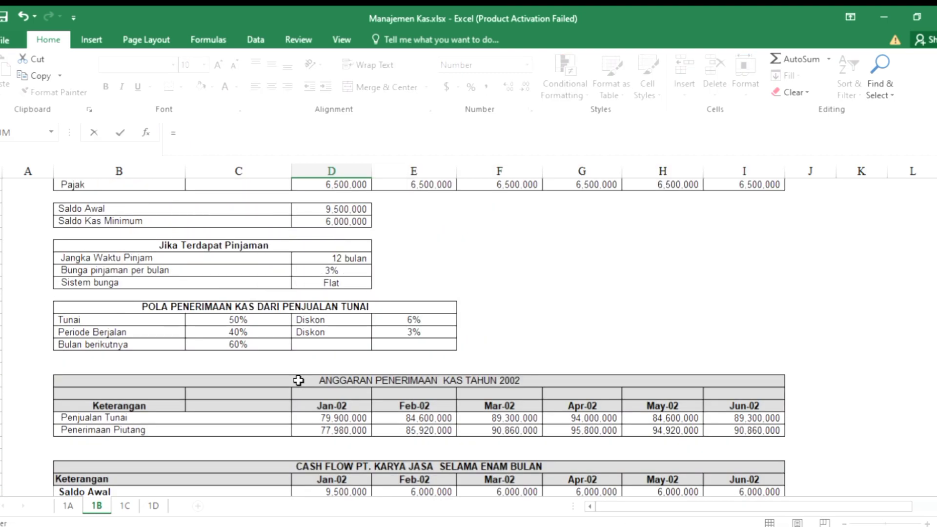
pyautogui.click(341, 307)
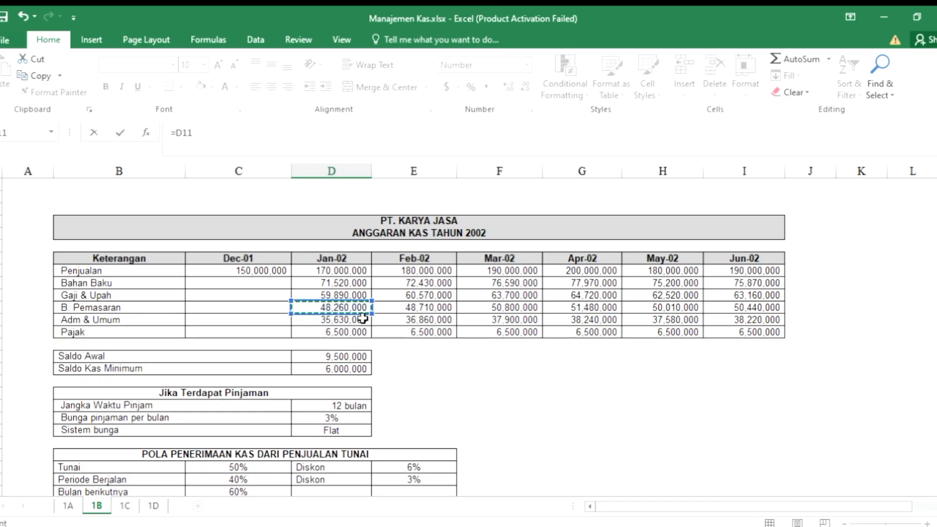
pyautogui.scroll(-9, 406, 368)
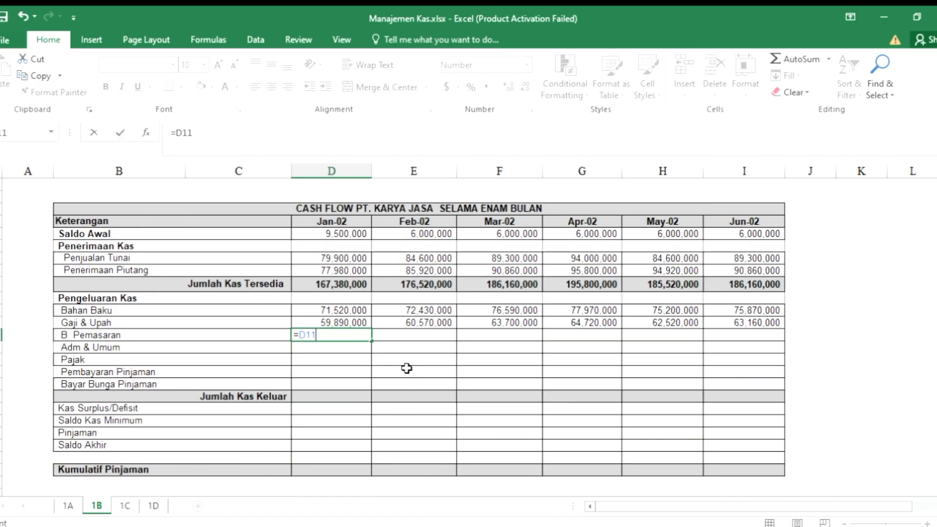
pyautogui.press('Return')
pyautogui.click(358, 335)
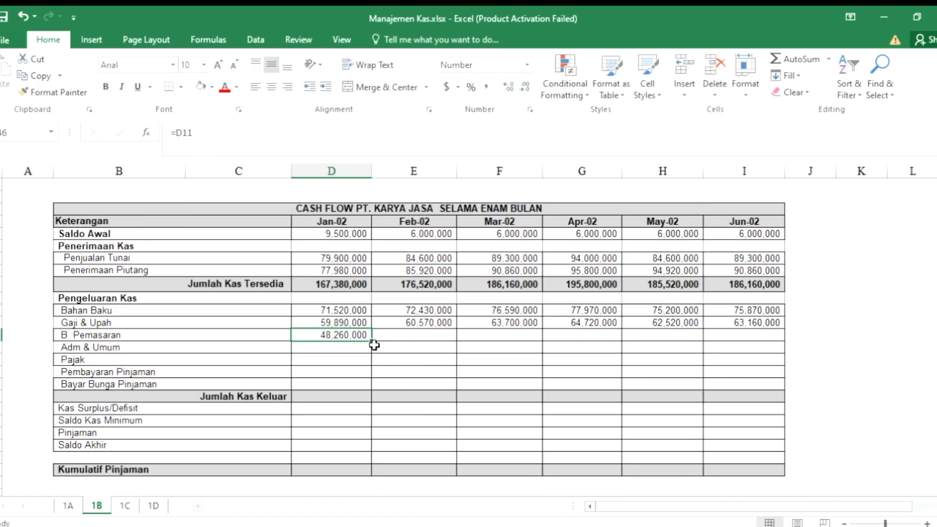
pyautogui.moveTo(370, 340)
pyautogui.mouseDown()
pyautogui.moveTo(569, 358)
pyautogui.moveTo(760, 344)
pyautogui.mouseUp()
# - Link Adm & Umum for Jan-02 under Pengeluaran Kas to the budget table with =D12 and fill the formula across to Jun-02
pyautogui.click(344, 350)
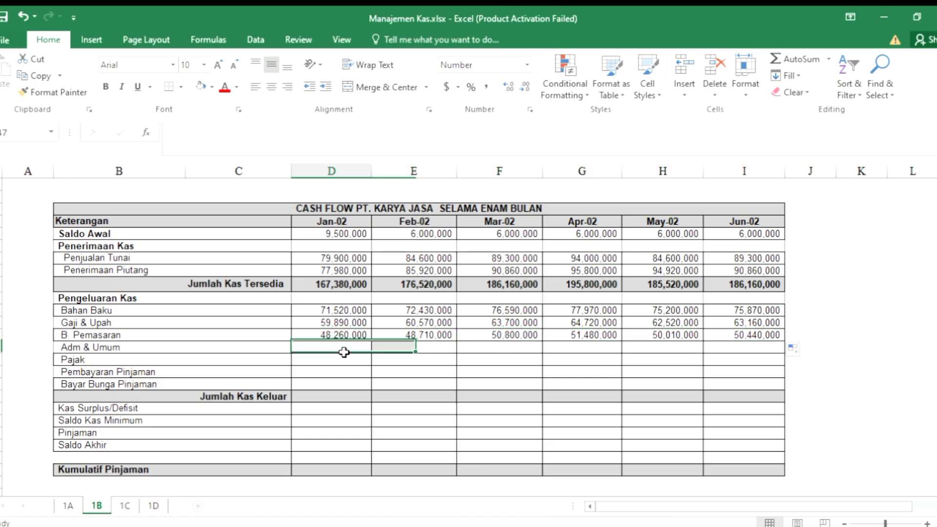
pyautogui.write('=')
pyautogui.scroll(10, 322, 284)
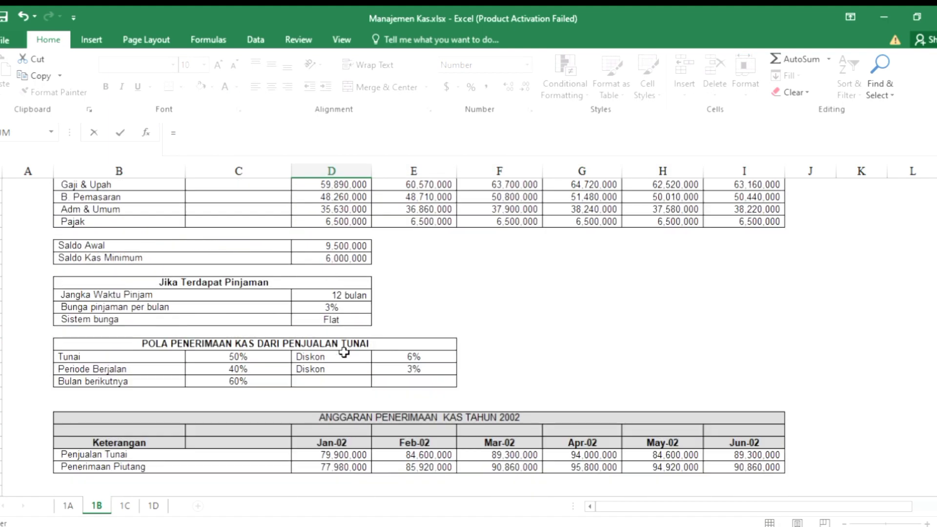
pyautogui.click(322, 284)
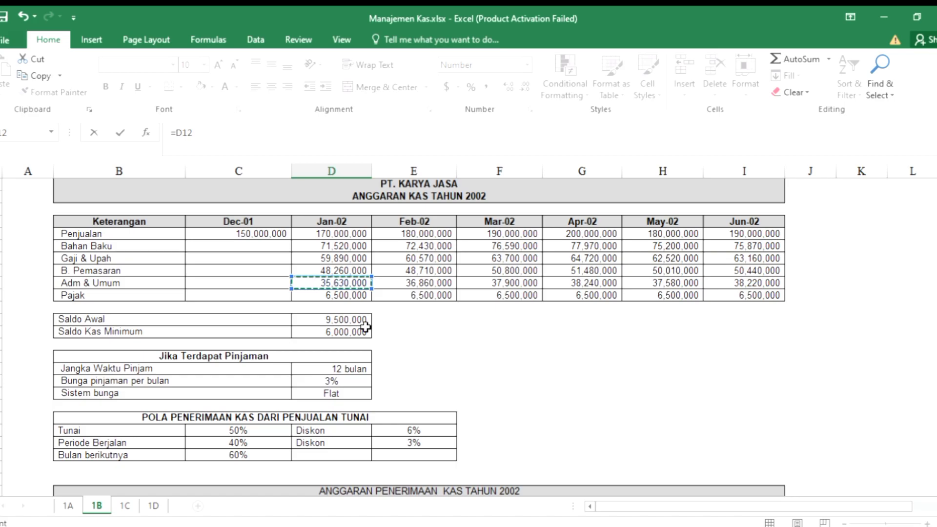
pyautogui.scroll(-10, 398, 340)
pyautogui.hotkey('ctrl', 'Return')
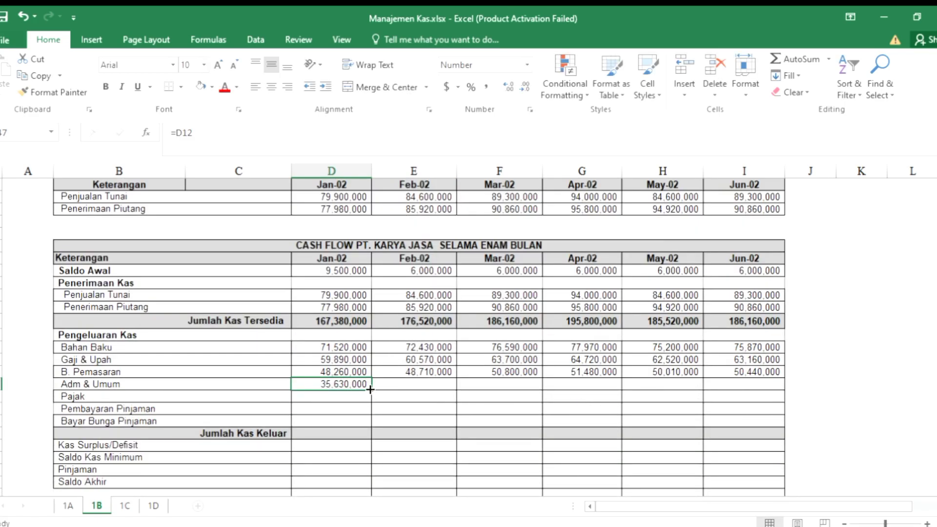
pyautogui.moveTo(370, 389); pyautogui.dragTo(746, 385)
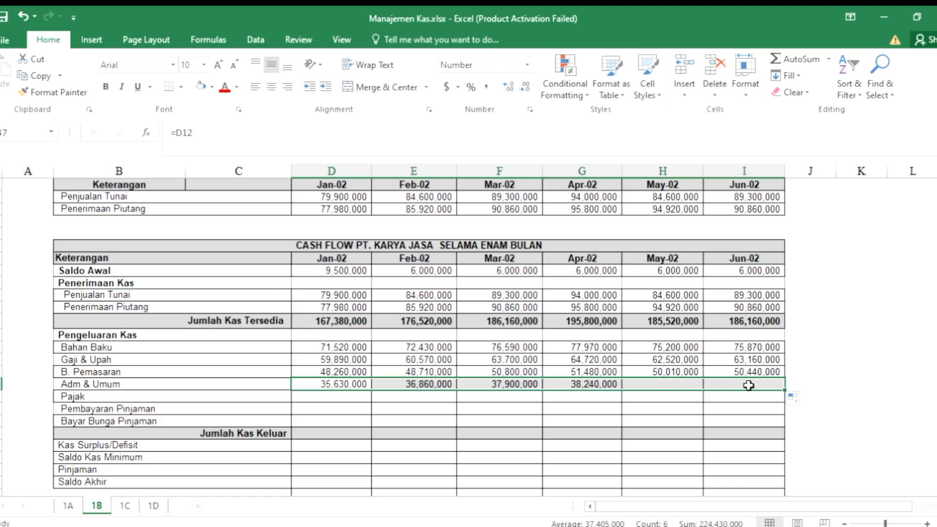
# - Link Pajak for Jan-02 under Pengeluaran Kas to the budget table with =D13 and fill the formula across to Jun-02
pyautogui.click(320, 394)
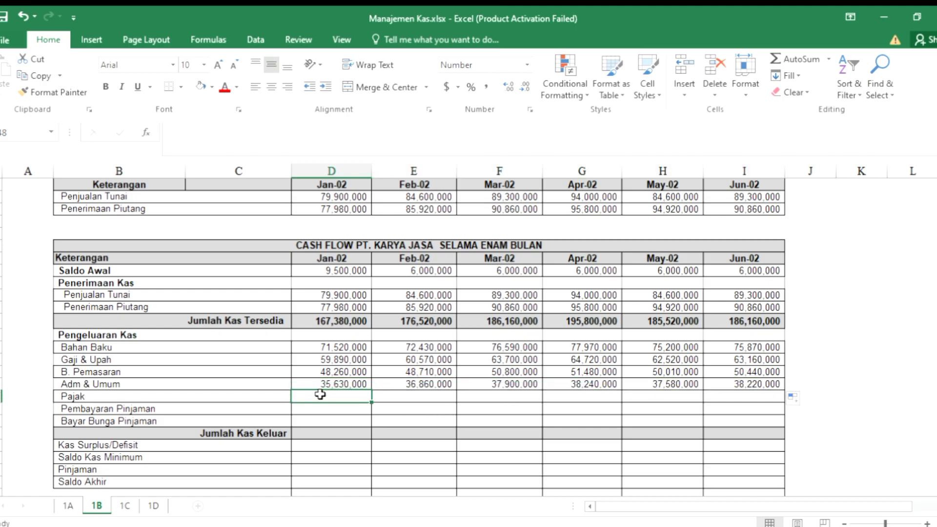
pyautogui.write('=')
pyautogui.scroll(9, 322, 390)
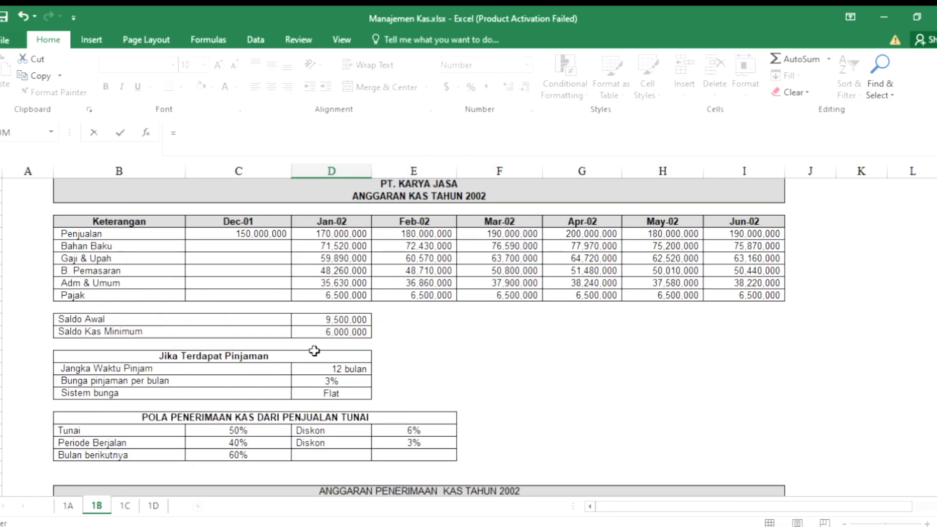
pyautogui.click(339, 295)
pyautogui.scroll(-10, 337, 296)
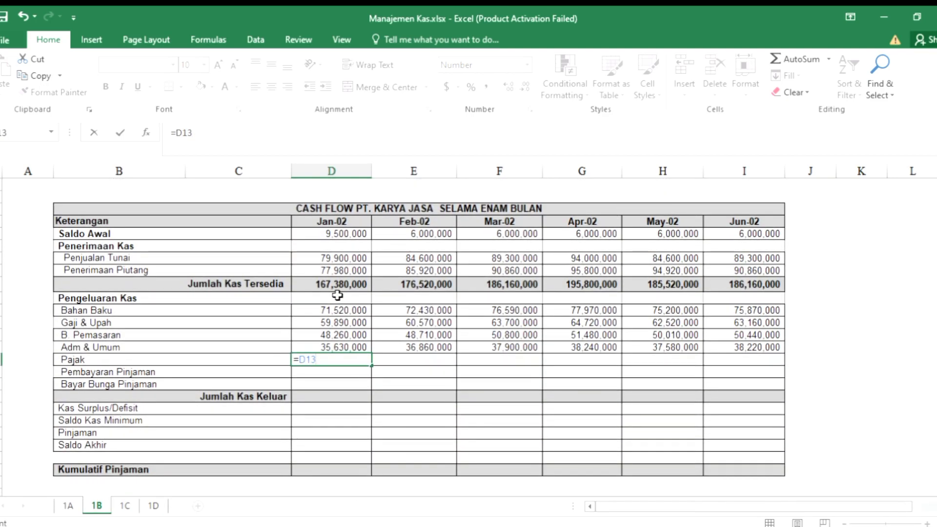
pyautogui.press('Return')
pyautogui.click(338, 359)
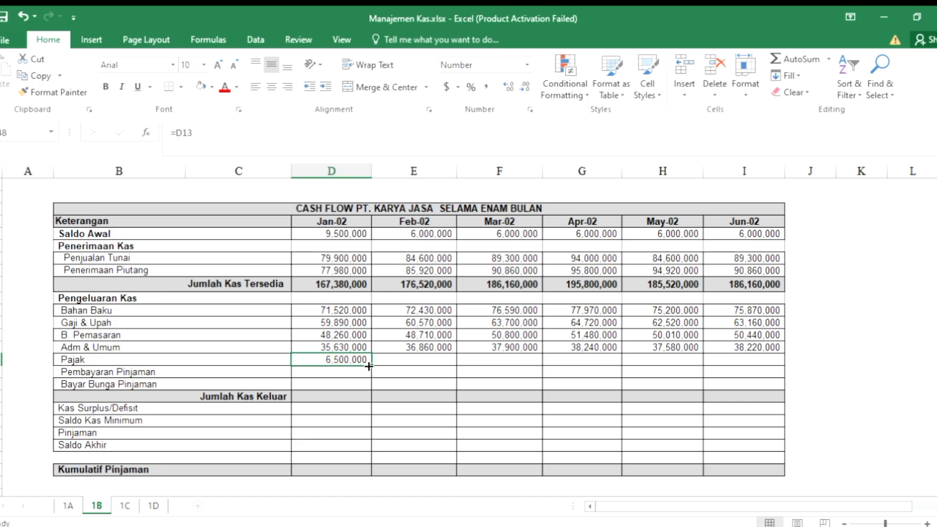
pyautogui.moveTo(371, 364); pyautogui.dragTo(743, 362)
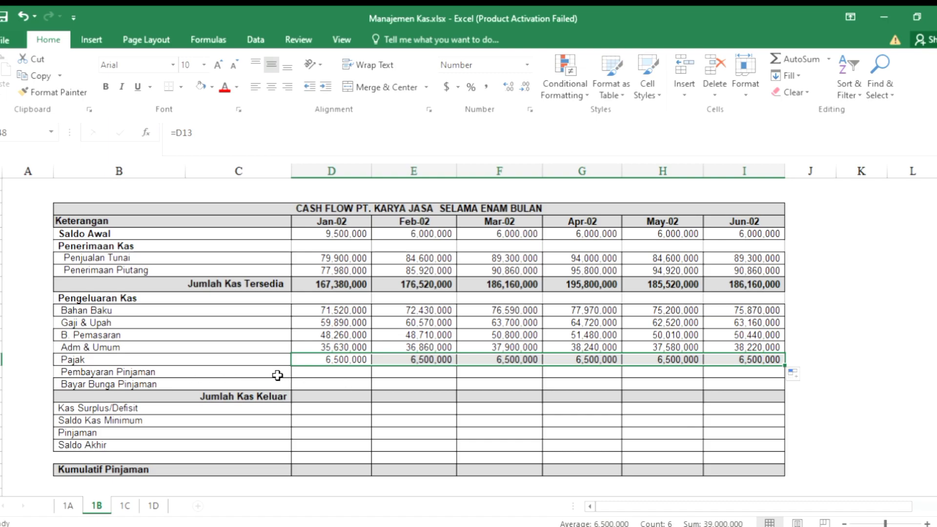
# - Examine the loan terms under Jika Terdapat Pinjaman against the empty Pembayaran Pinjaman and Bayar Bunga Pinjaman rows of the cash flow
pyautogui.click(337, 372)
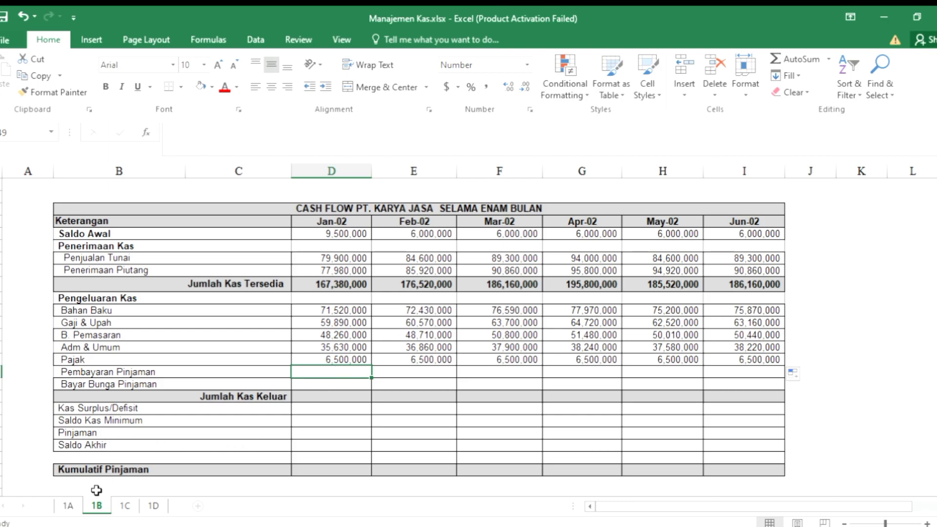
pyautogui.scroll(1, 325, 444)
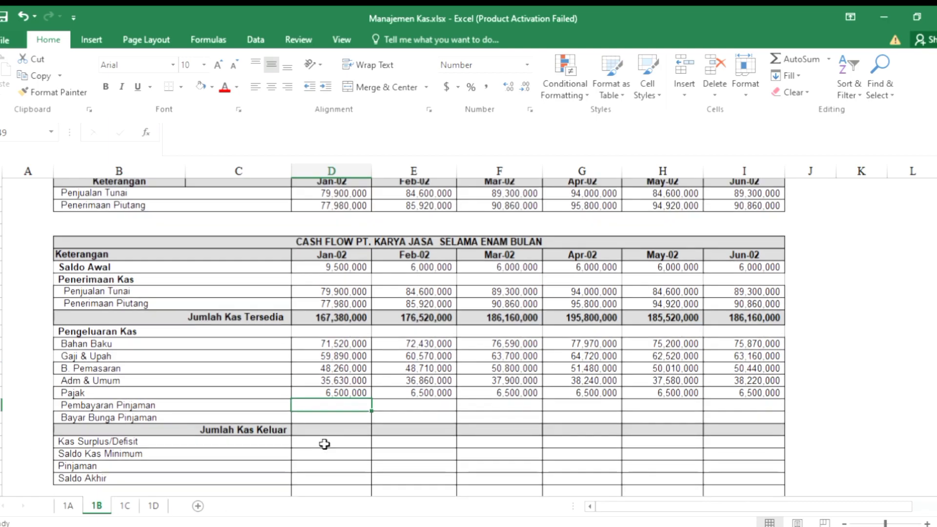
pyautogui.scroll(6, 324, 444)
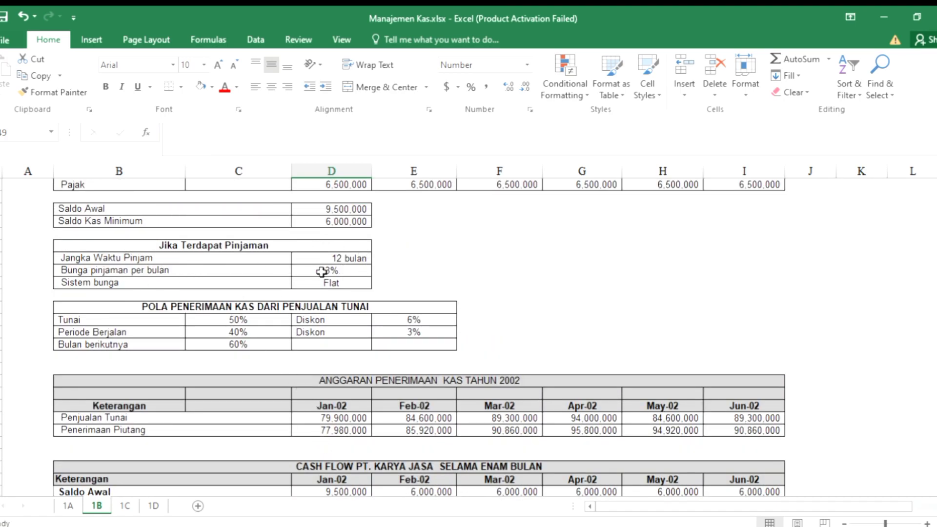
pyautogui.scroll(-2, 340, 244)
pyautogui.scroll(-5, 340, 244)
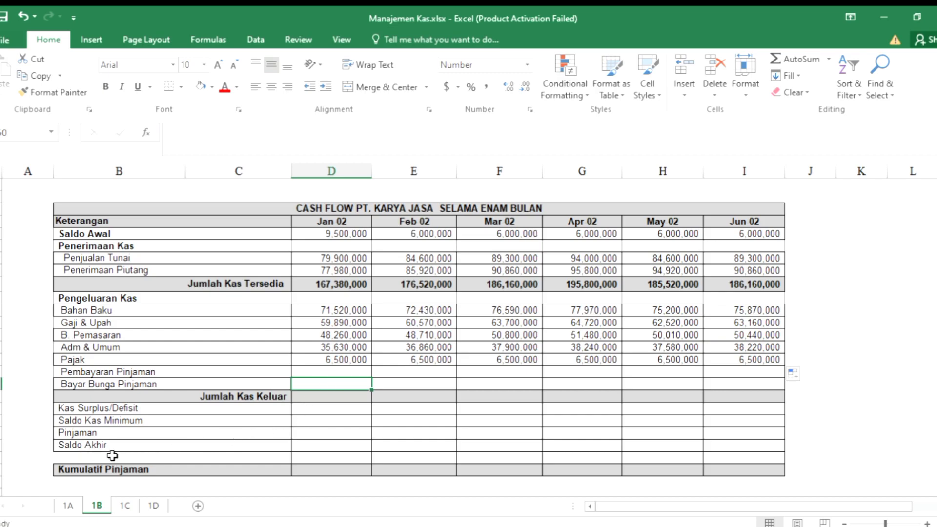
pyautogui.scroll(4, 245, 416)
pyautogui.scroll(4, 245, 416)
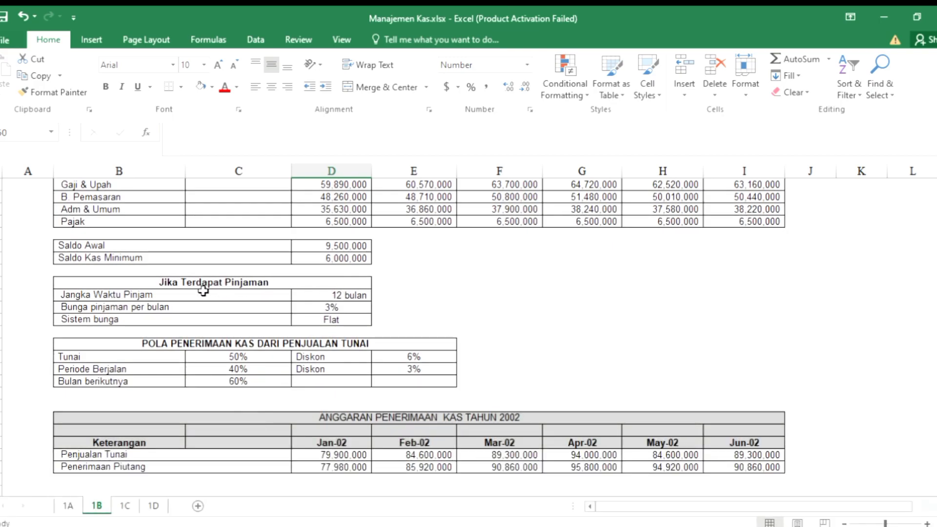
pyautogui.moveTo(78, 288); pyautogui.dragTo(65, 293)
pyautogui.click(98, 309)
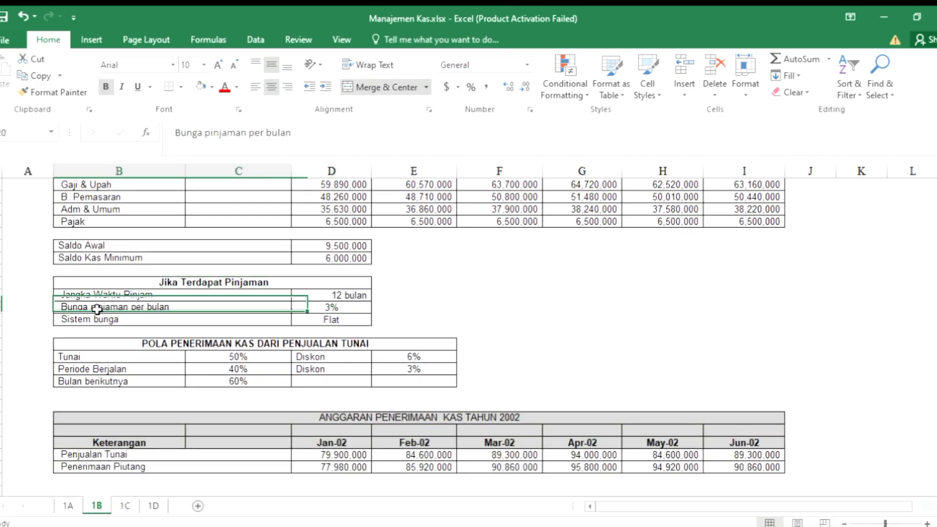
pyautogui.click(343, 310)
pyautogui.scroll(-9, 343, 310)
pyautogui.scroll(-1, 343, 310)
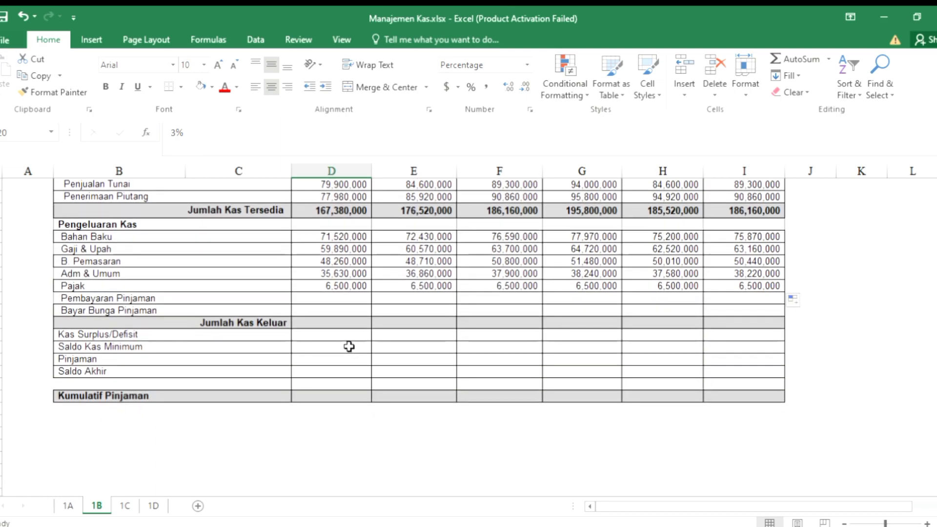
# - Total Jumlah Kas Keluar for Jan-02 with =SUM(D44:D48) and fill the formula across to Jun-02
pyautogui.click(312, 323)
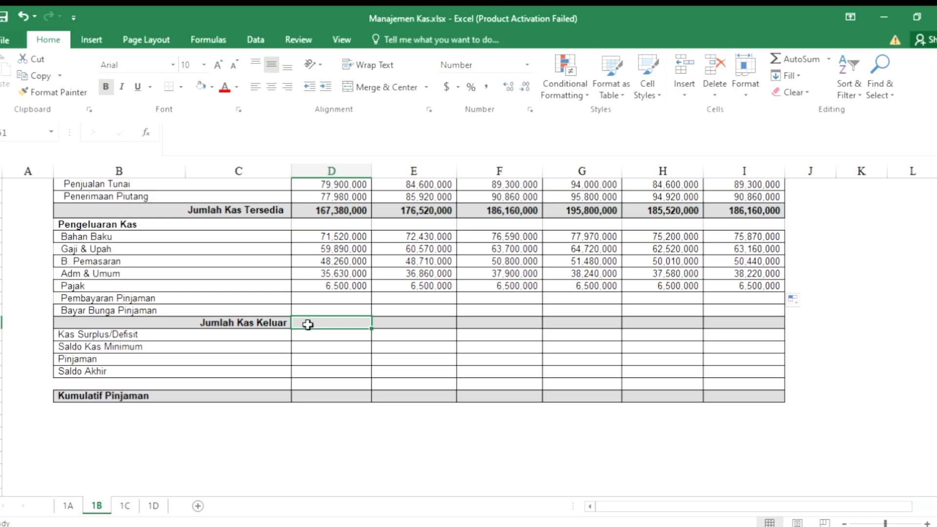
pyautogui.write('=SUM(')
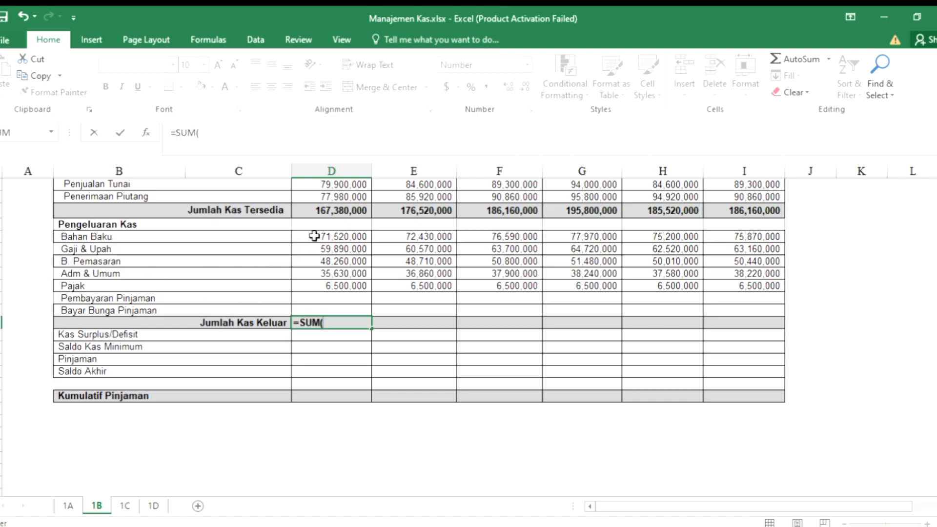
pyautogui.moveTo(314, 236); pyautogui.dragTo(345, 286)
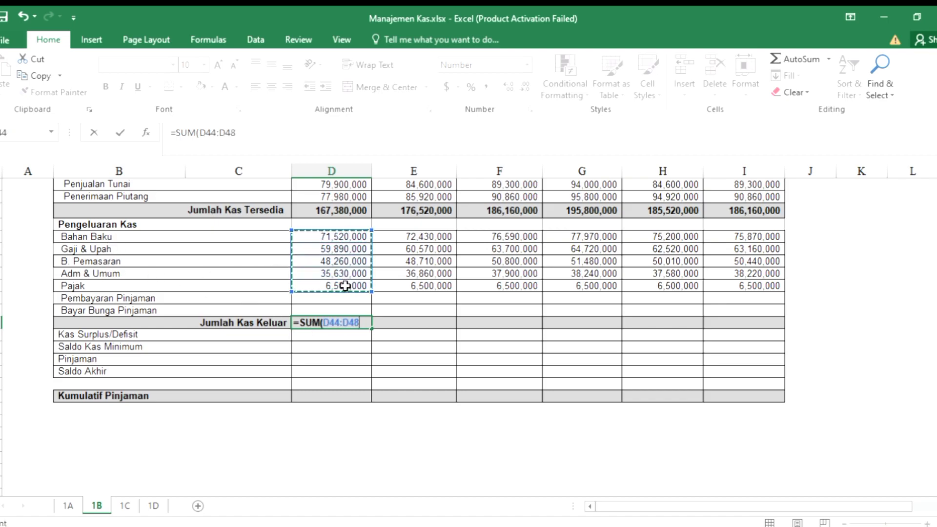
pyautogui.press('Return')
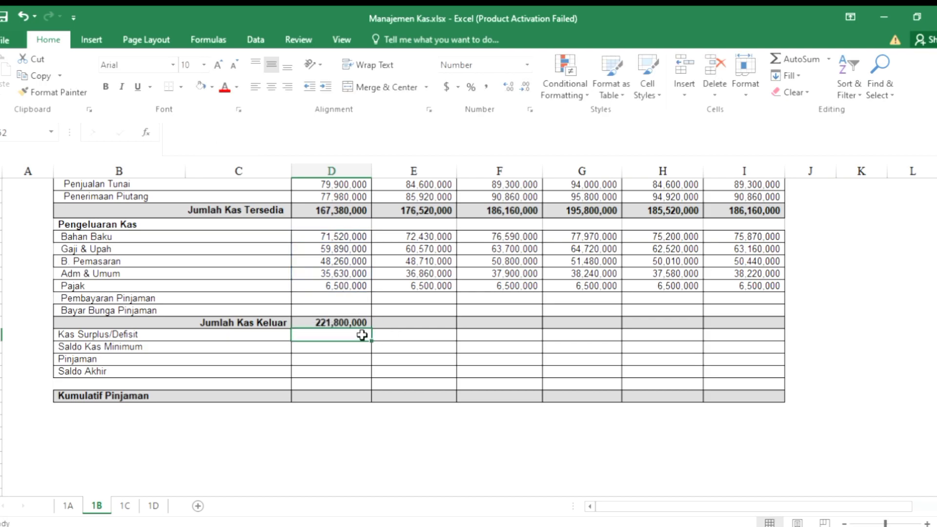
pyautogui.click(346, 322)
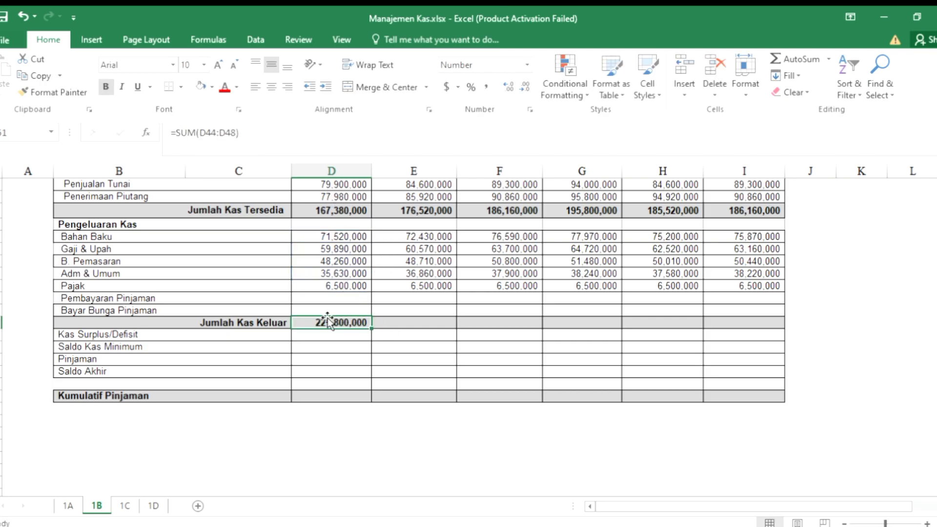
pyautogui.scroll(3, 328, 321)
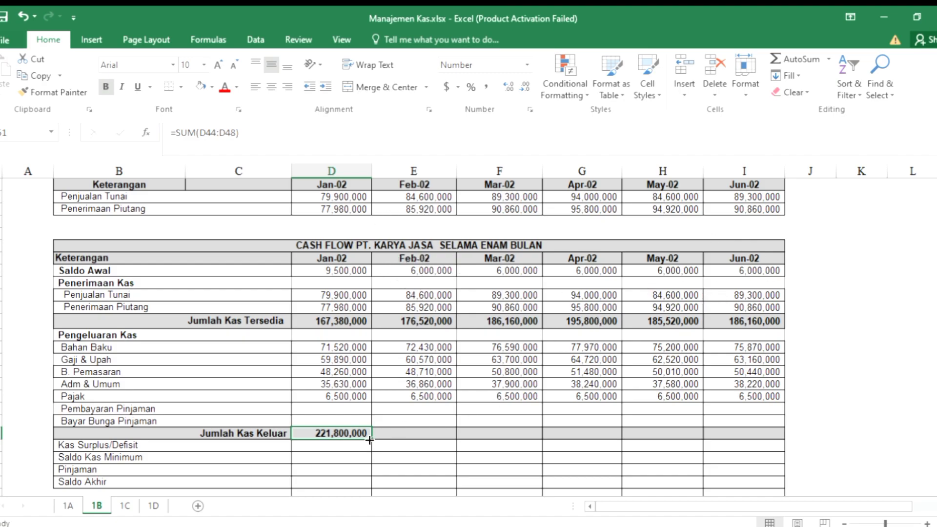
pyautogui.moveTo(370, 440); pyautogui.dragTo(764, 435)
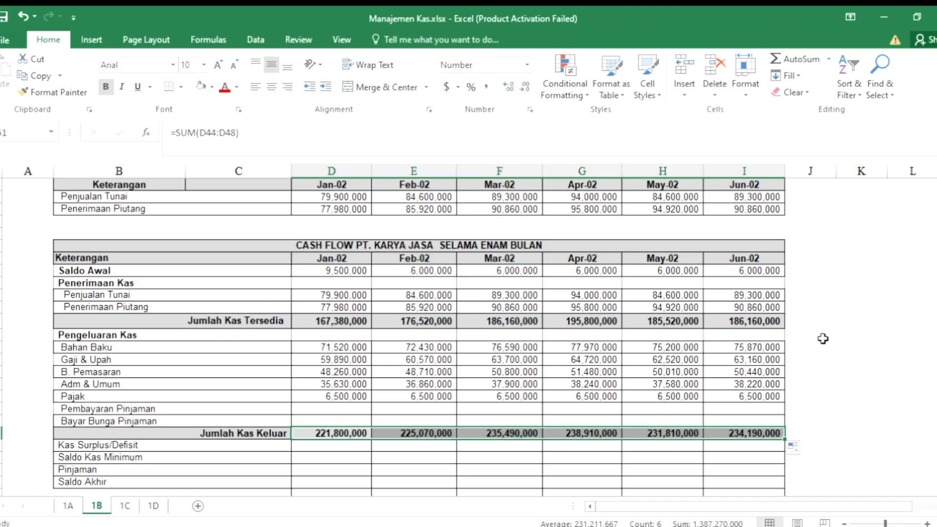
# - Calculate Kas Surplus/Defisit for Jan-02 as available cash minus cash out with =D42-D51 and fill the formula across to Jun-02
pyautogui.scroll(-1, 580, 372)
pyautogui.scroll(-1, 581, 372)
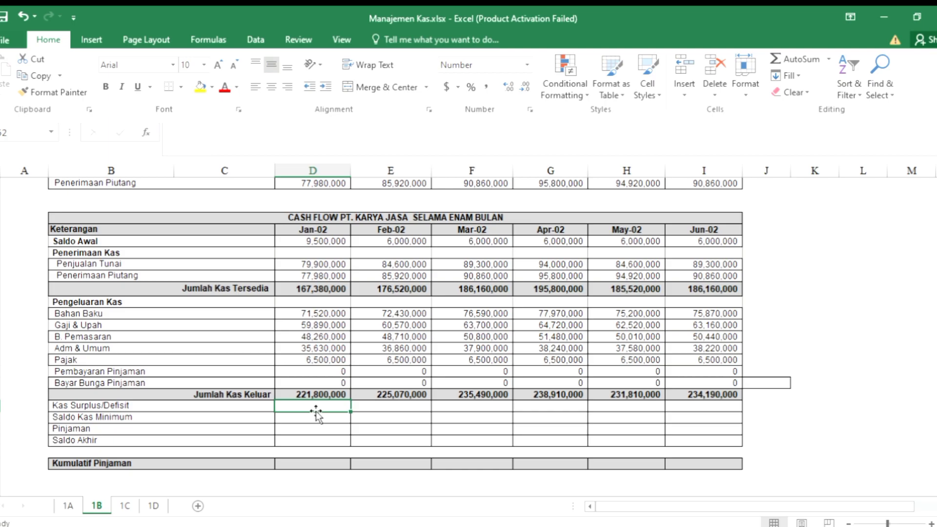
pyautogui.write('=')
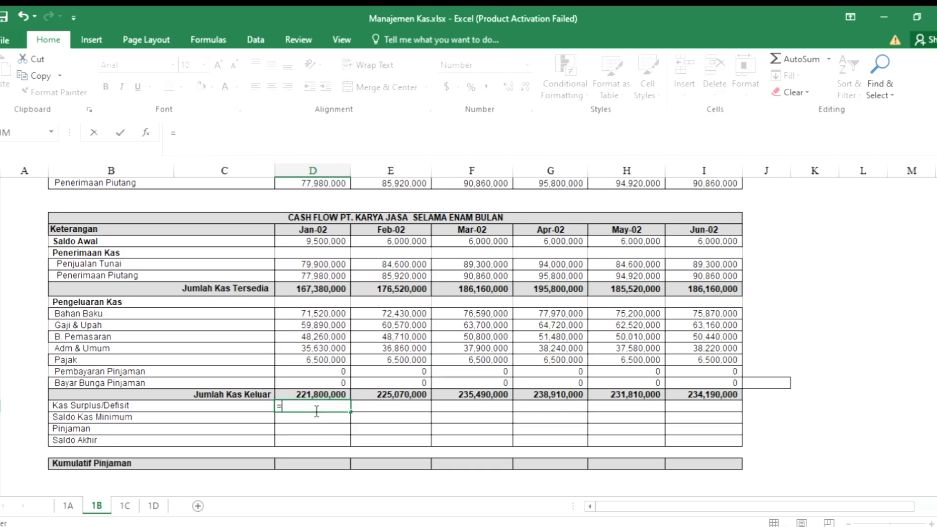
pyautogui.click(309, 291)
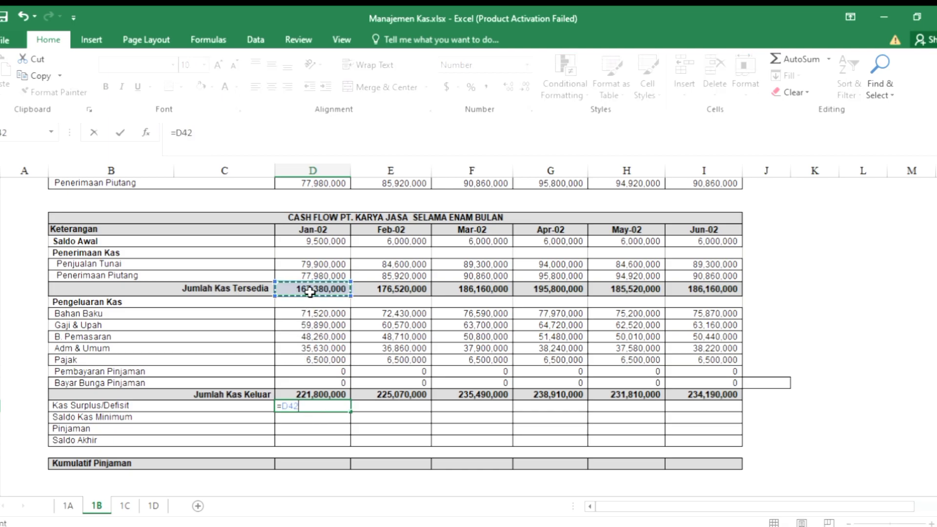
pyautogui.write('-')
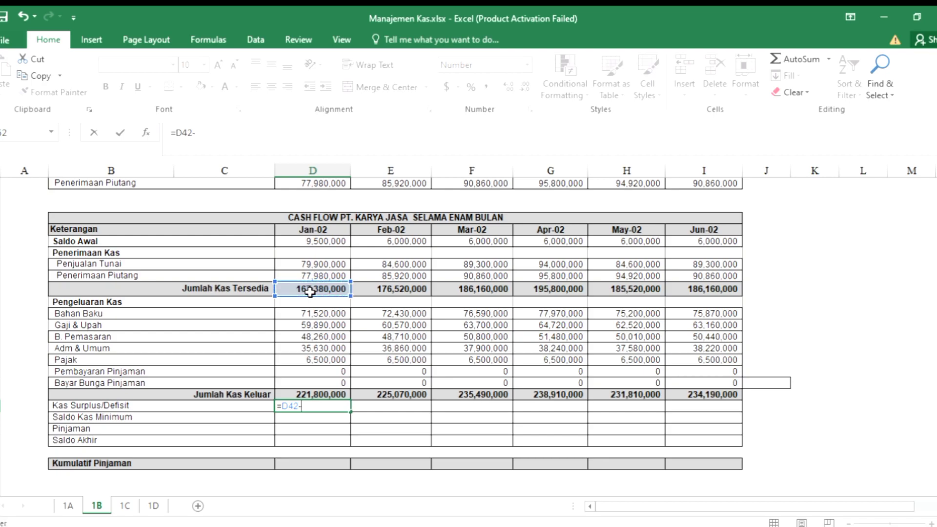
pyautogui.click(333, 395)
pyautogui.press('Return')
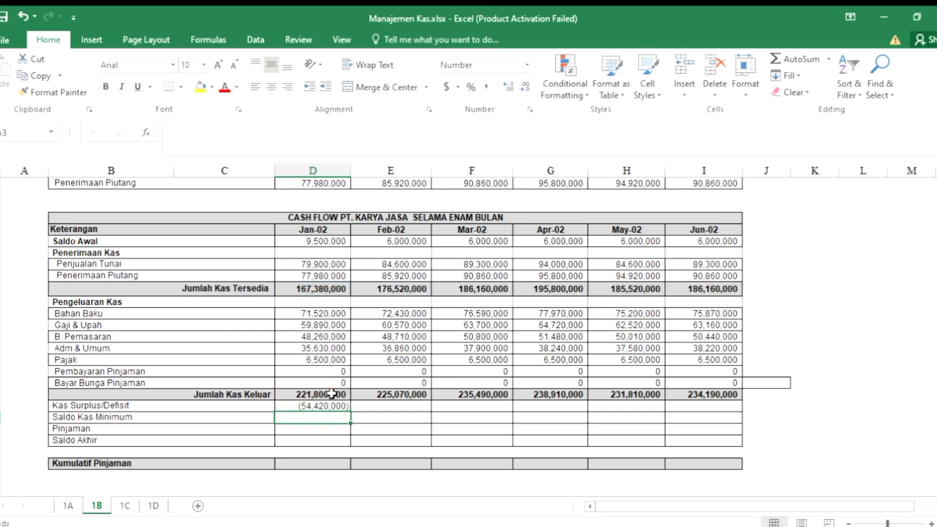
pyautogui.click(336, 407)
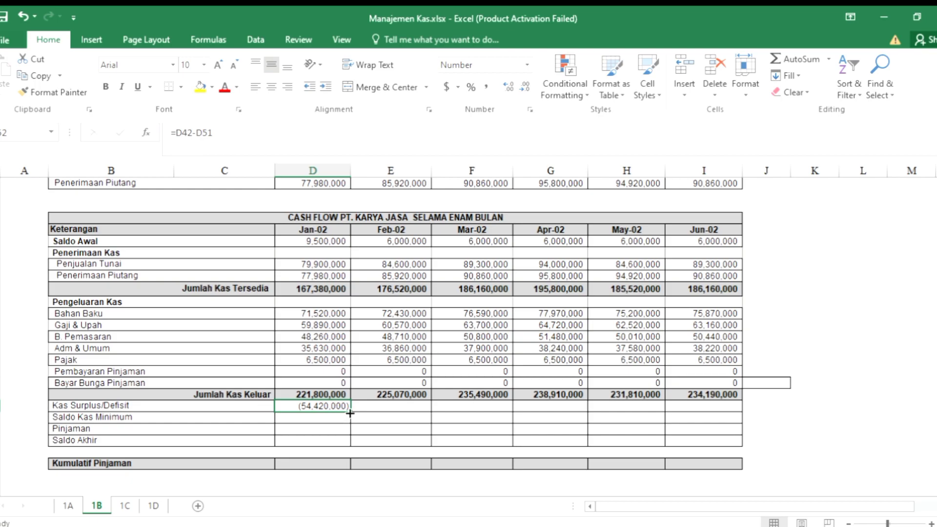
pyautogui.moveTo(350, 413); pyautogui.dragTo(718, 410)
# - Link Saldo Kas Minimum for Jan-02 in the cash flow to the given minimum cash balance with the absolute reference =$D$16
pyautogui.click(311, 420)
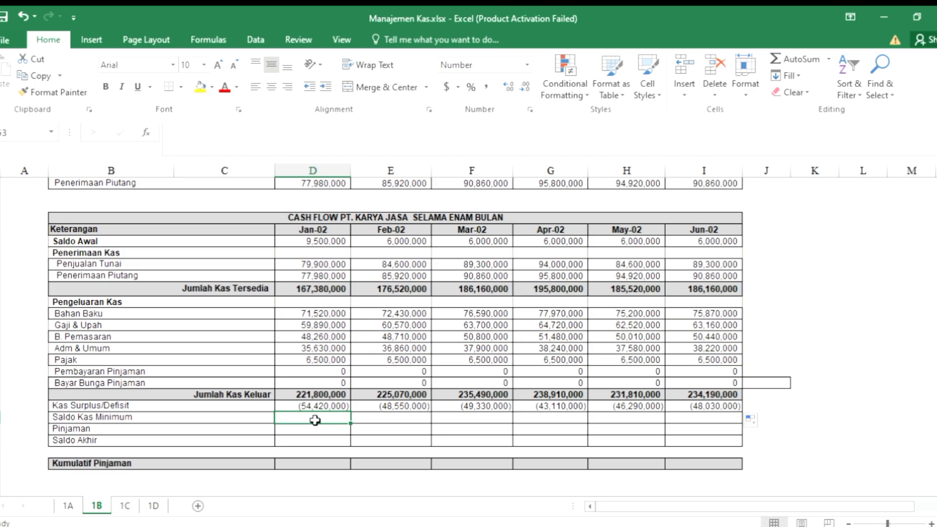
pyautogui.write('=')
pyautogui.scroll(9, 317, 422)
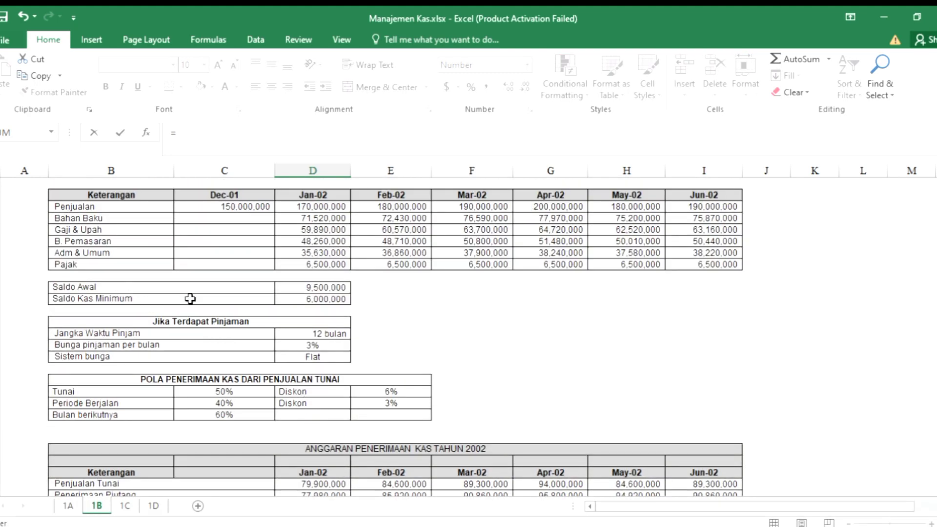
pyautogui.click(313, 299)
pyautogui.scroll(-9, 322, 312)
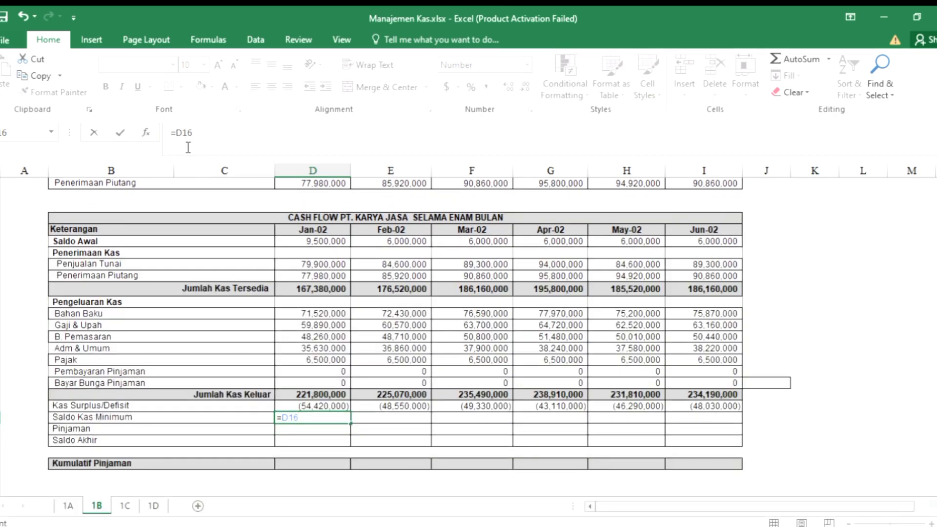
pyautogui.moveTo(176, 133); pyautogui.dragTo(205, 138)
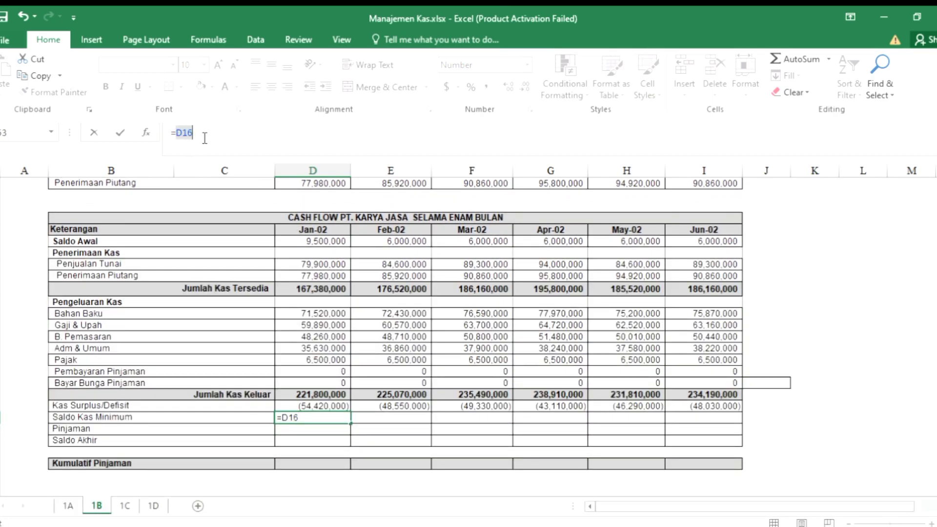
pyautogui.press('F4')
pyautogui.press('Return')
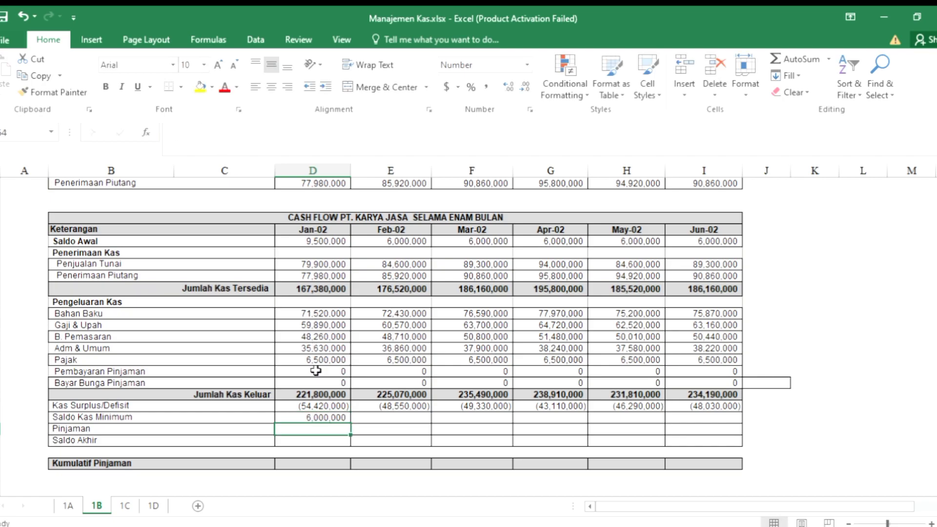
# - Fill the Saldo Kas Minimum formula from Jan-02 across to Jun-02
pyautogui.click(312, 417)
pyautogui.moveTo(350, 423); pyautogui.dragTo(699, 418)
# - Calculate Pinjaman for Jan-02 in the cash flow with =IF(D52<D53,D53-D52,0)
pyautogui.click(307, 429)
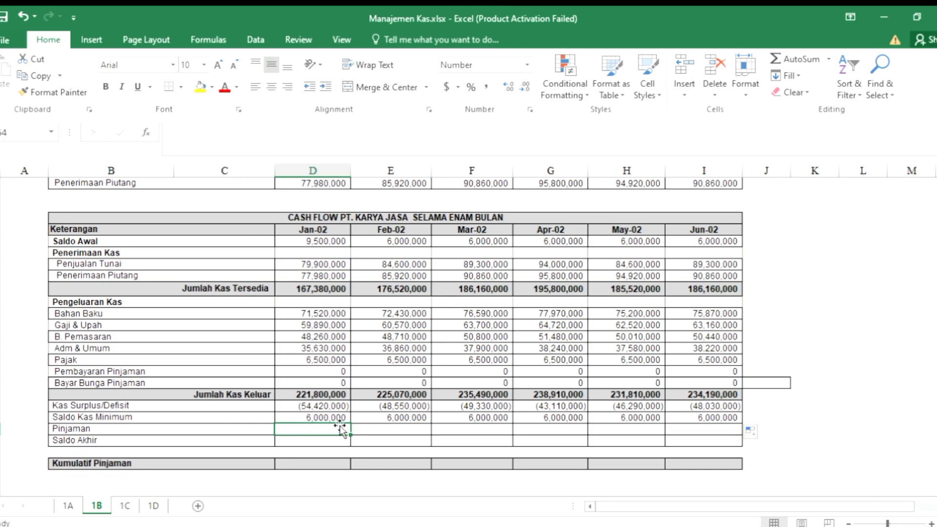
pyautogui.write('=IF(')
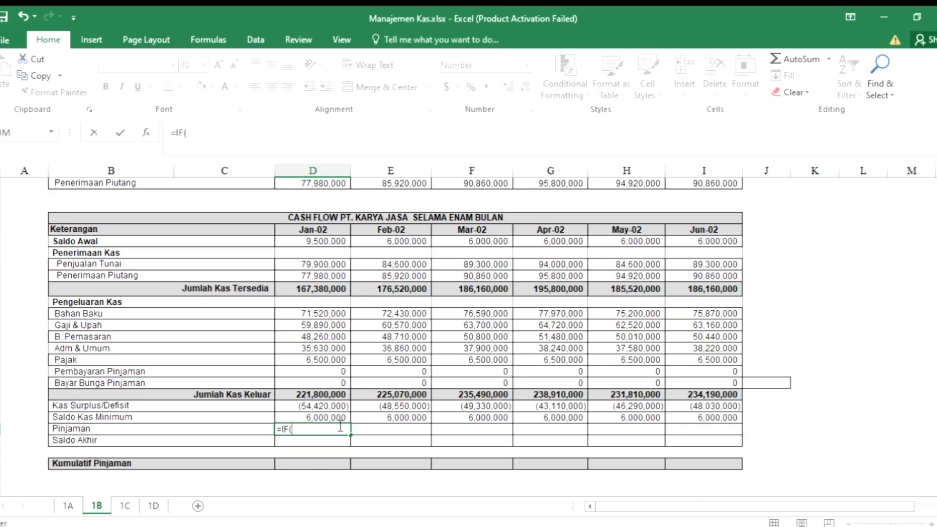
pyautogui.click(315, 405)
pyautogui.write('<')
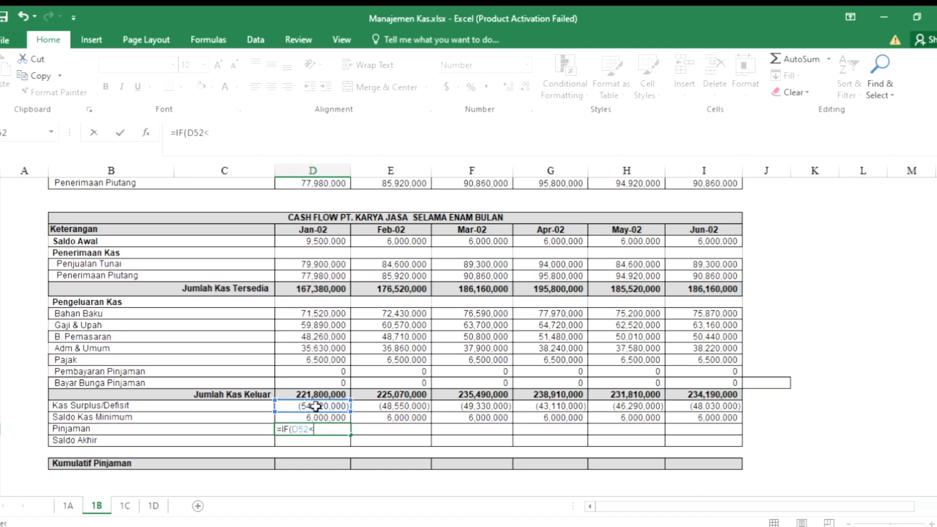
pyautogui.click(339, 418)
pyautogui.write(',0')
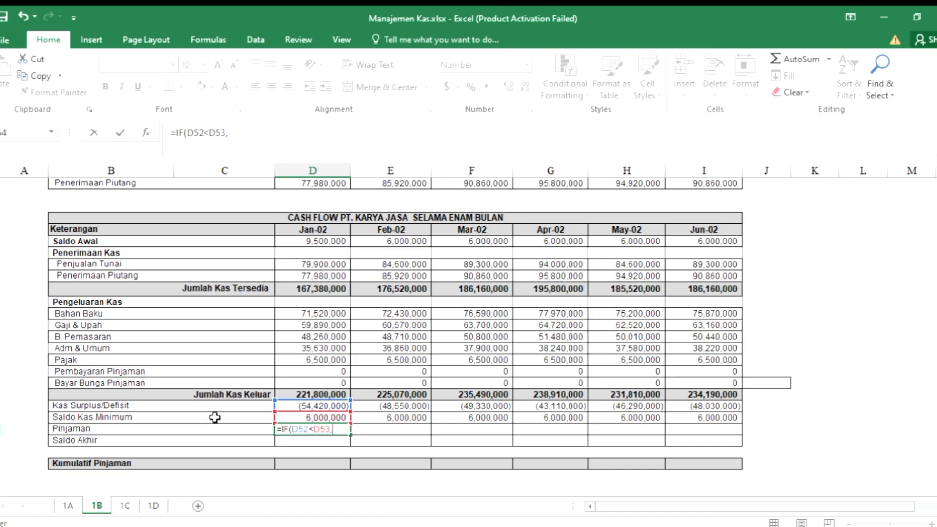
pyautogui.click(310, 416)
pyautogui.write('-')
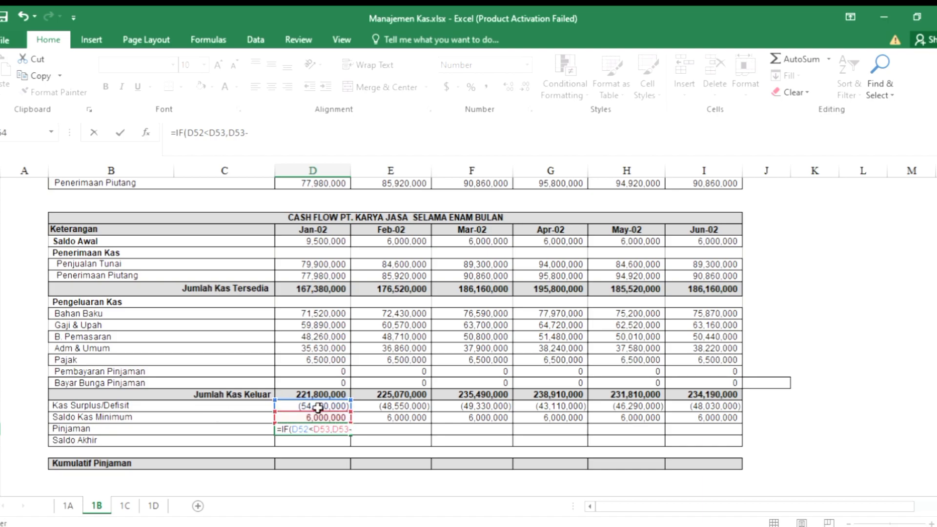
pyautogui.click(318, 408)
pyautogui.write(',0')
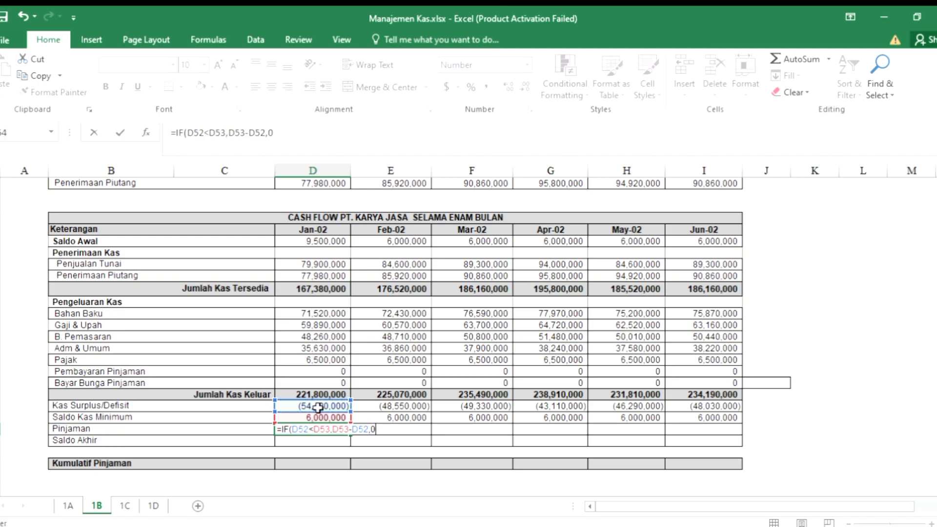
pyautogui.write(')')
pyautogui.press('Return')
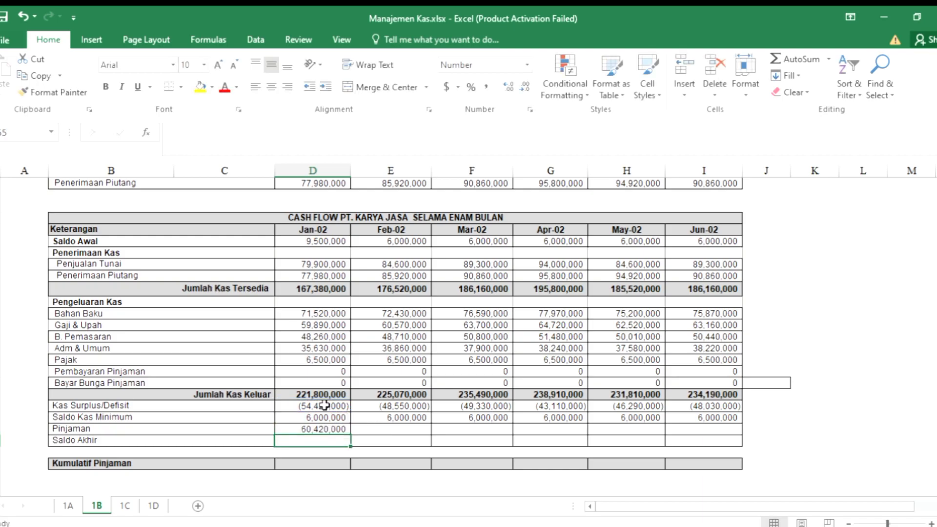
# - Calculate Pinjaman for Feb-02 with =IF(E52>=E53,0,E53-E52) and fill the formula across to Jun-02
pyautogui.click(382, 429)
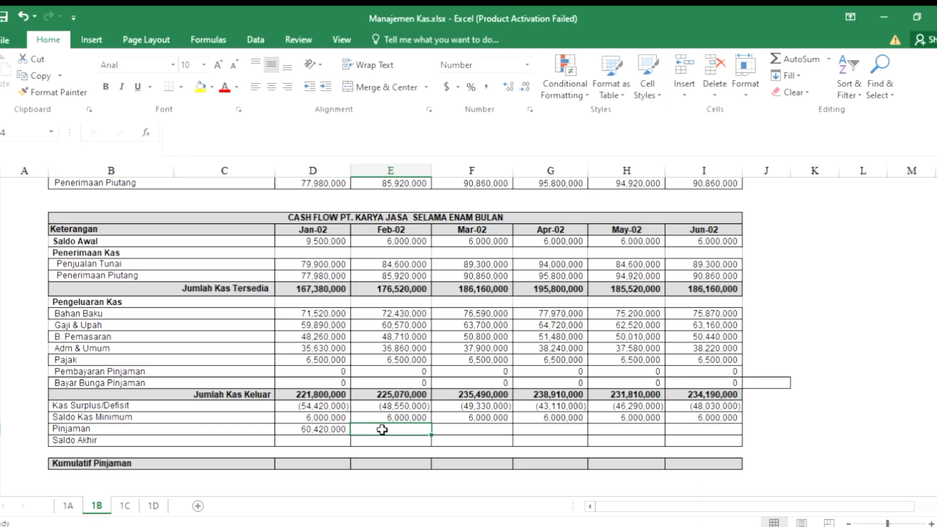
pyautogui.write('=IF(')
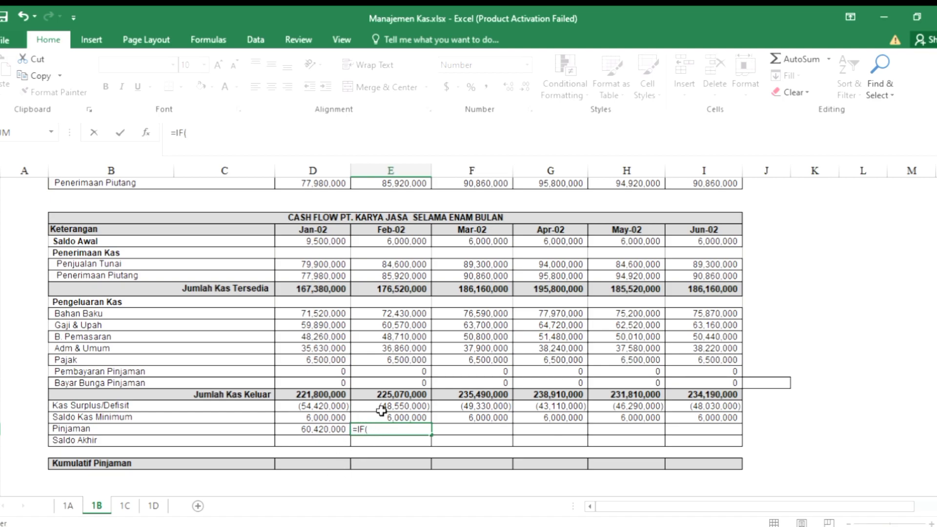
pyautogui.click(414, 410)
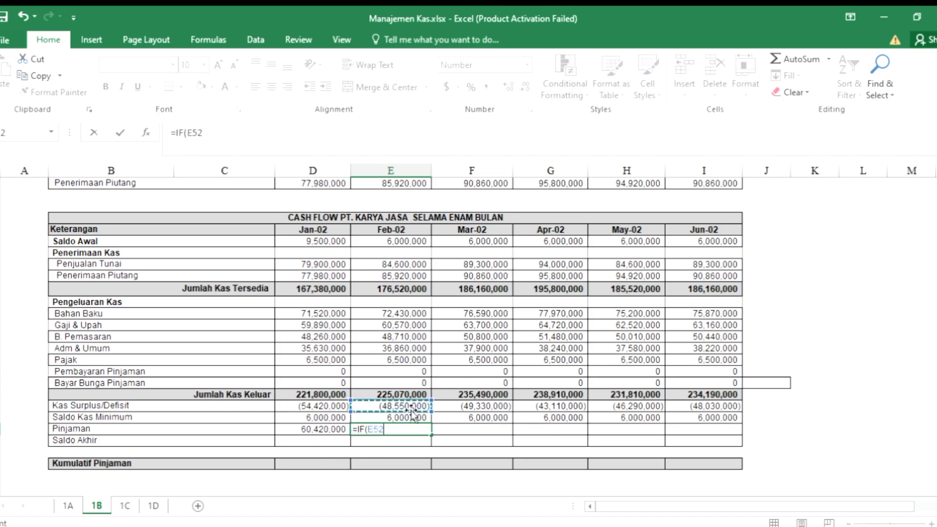
pyautogui.write('>')
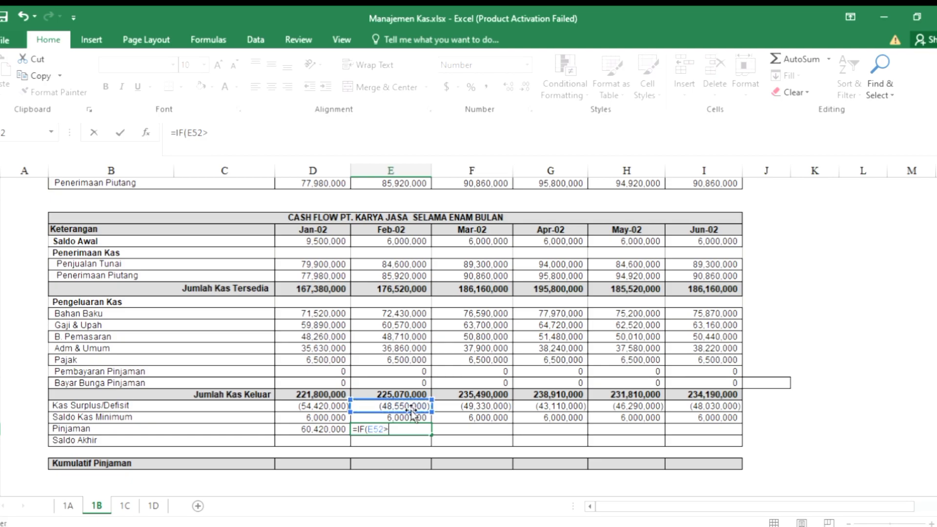
pyautogui.write('=')
pyautogui.click(408, 418)
pyautogui.write(',')
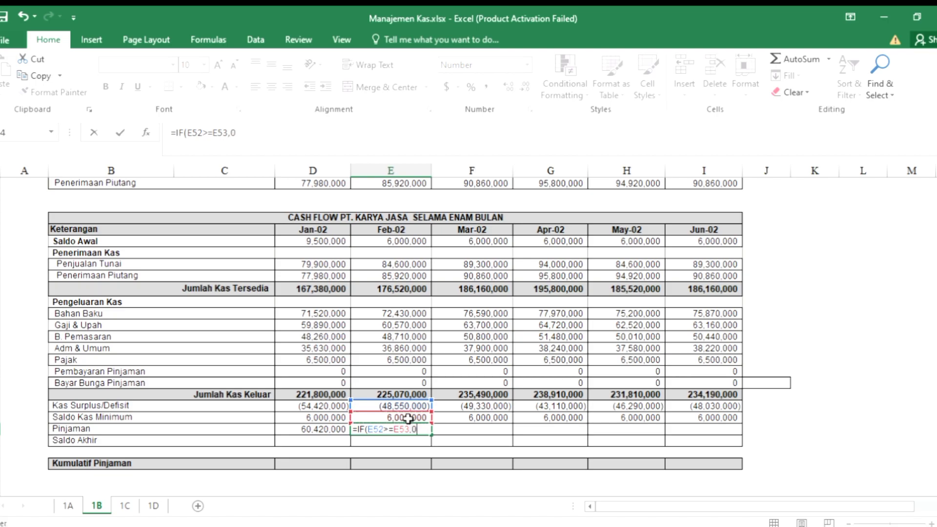
pyautogui.write('0,')
pyautogui.click(400, 417)
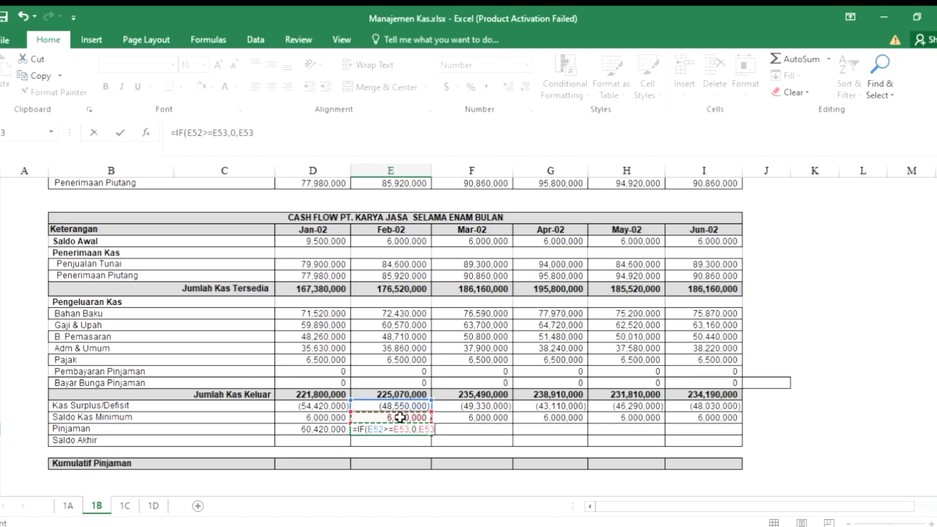
pyautogui.write('-')
pyautogui.click(389, 406)
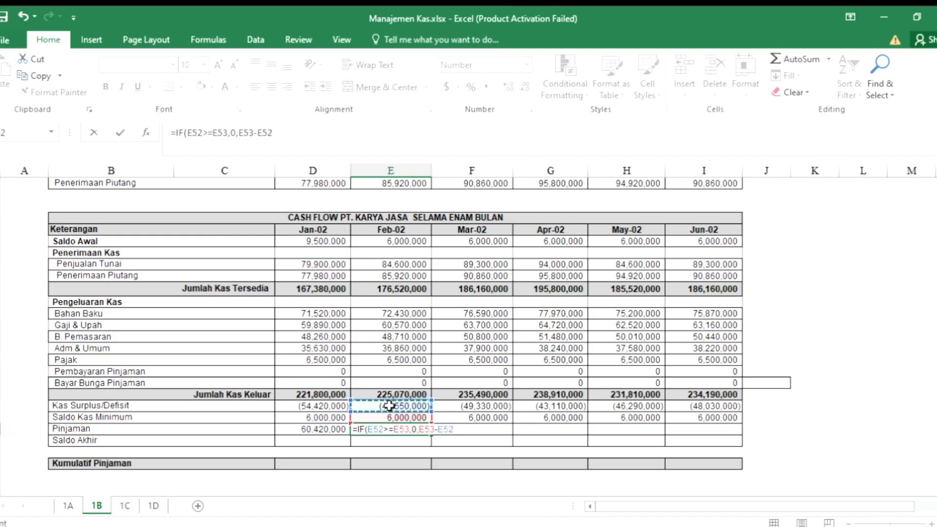
pyautogui.press('Return')
pyautogui.click(408, 429)
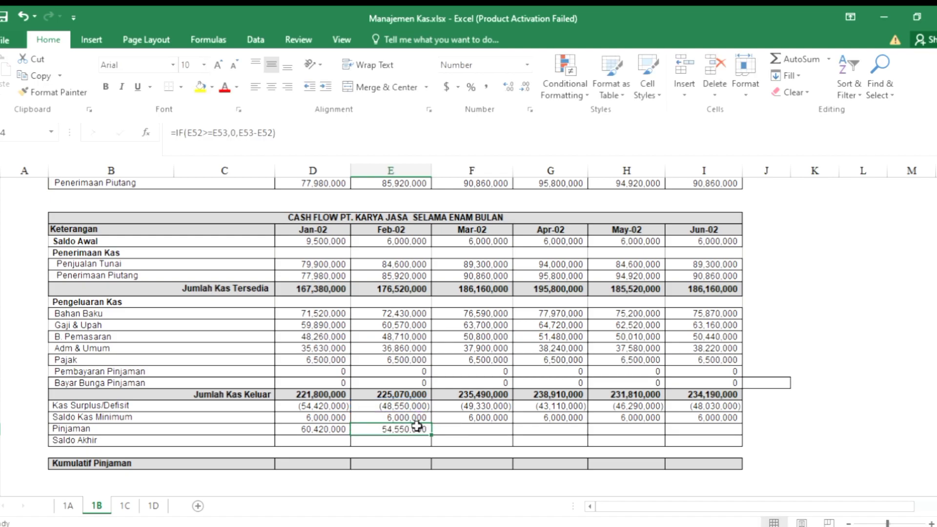
pyautogui.moveTo(431, 436); pyautogui.dragTo(705, 433)
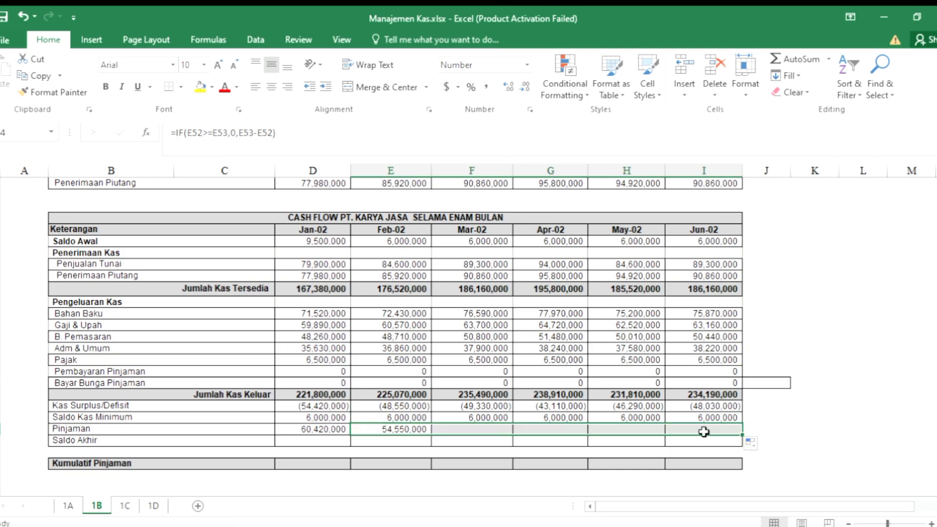
# - Calculate Saldo Akhir for Jan-02 as surplus/deficit plus loan with =D52+D54 and fill the formula across to Jun-02
pyautogui.click(314, 442)
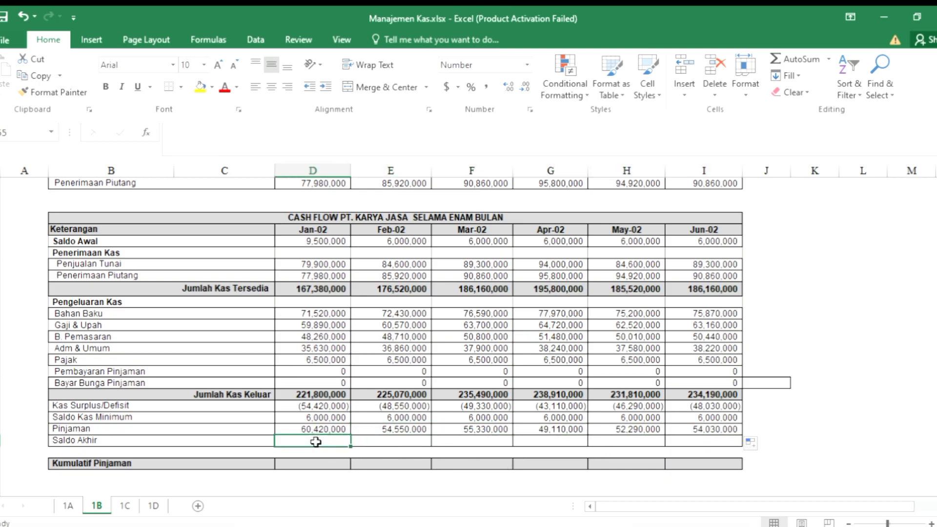
pyautogui.write('=')
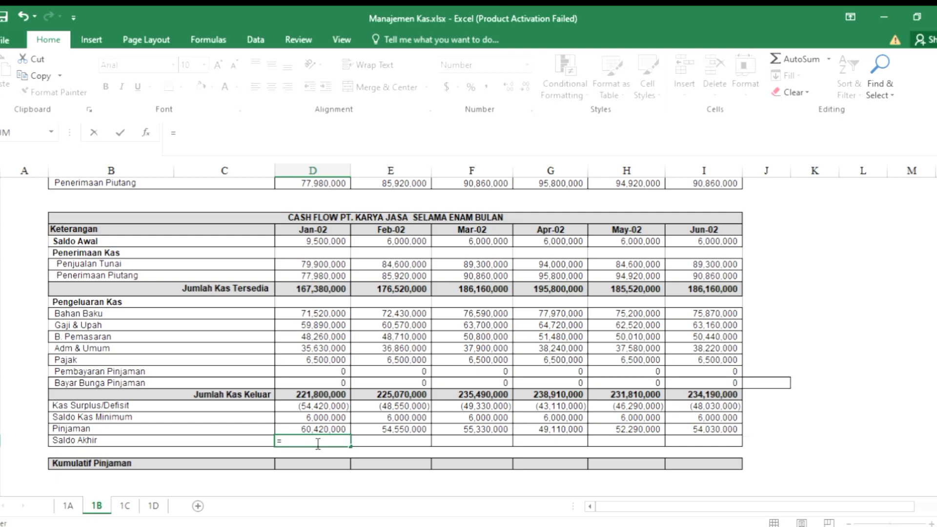
pyautogui.click(299, 408)
pyautogui.write('+')
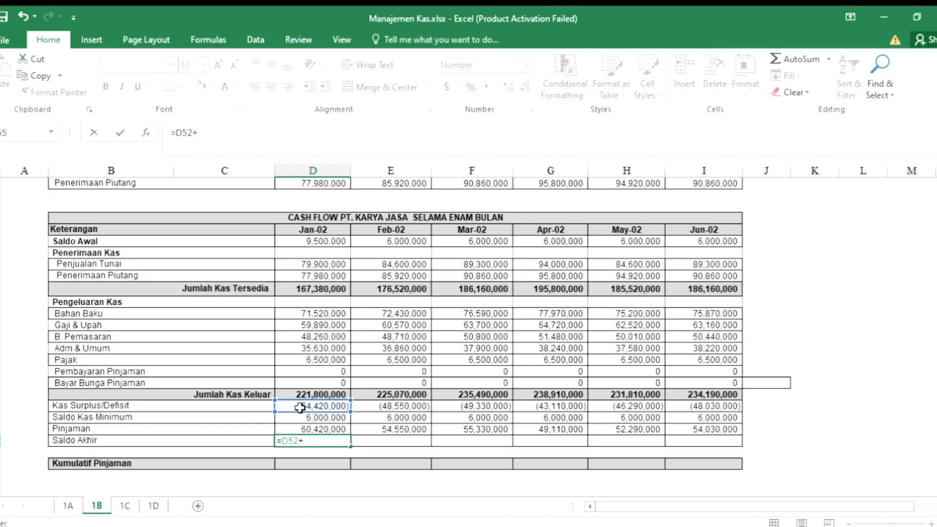
pyautogui.click(306, 429)
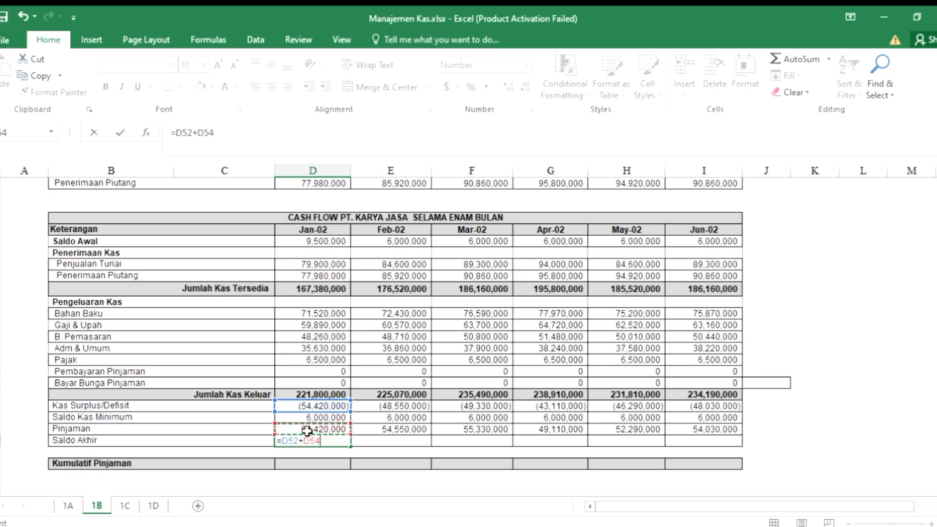
pyautogui.press('Return')
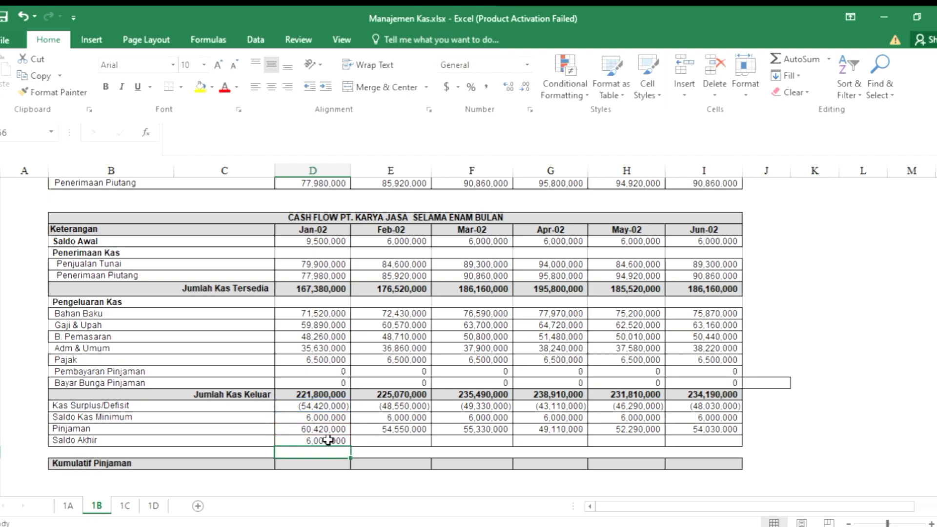
pyautogui.click(322, 441)
pyautogui.moveTo(350, 446); pyautogui.dragTo(738, 442)
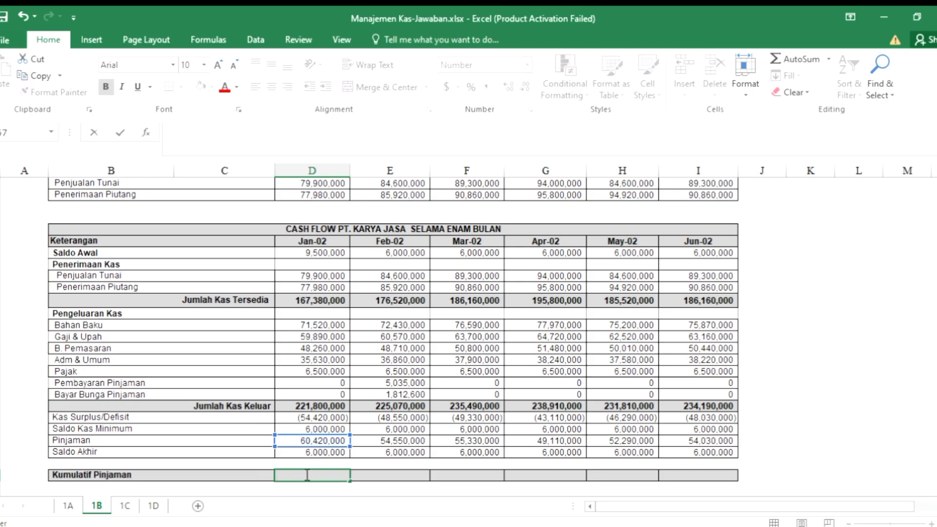
# - Link Kumulatif Pinjaman for Jan-02 to that month's Pinjaman with =D54
pyautogui.write('=')
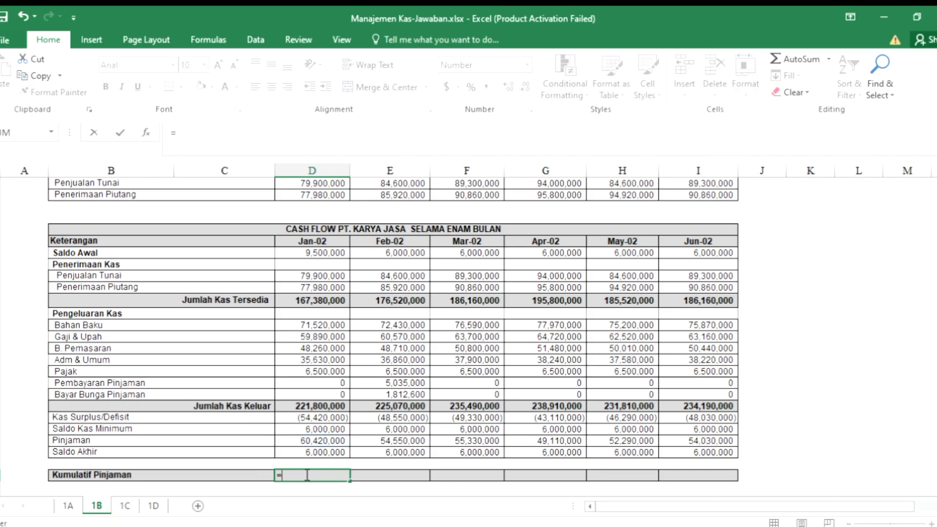
pyautogui.click(308, 442)
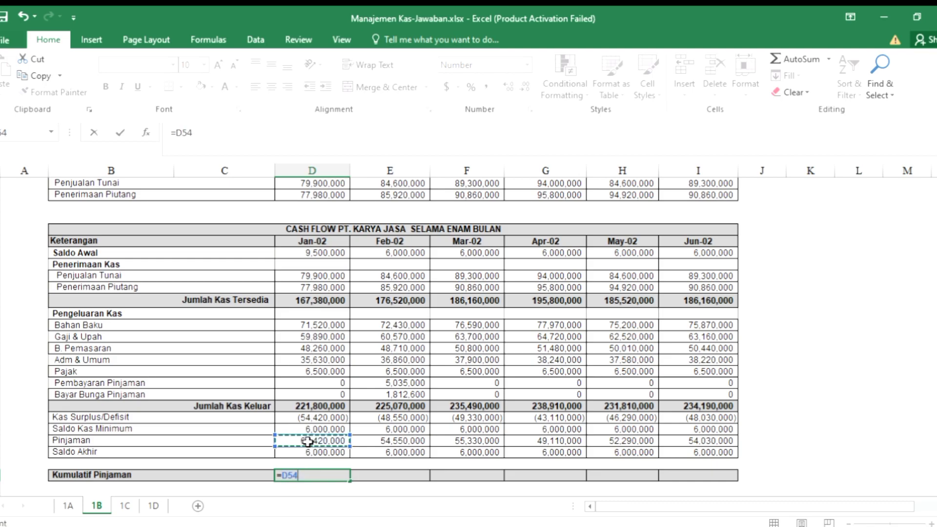
pyautogui.press('Return')
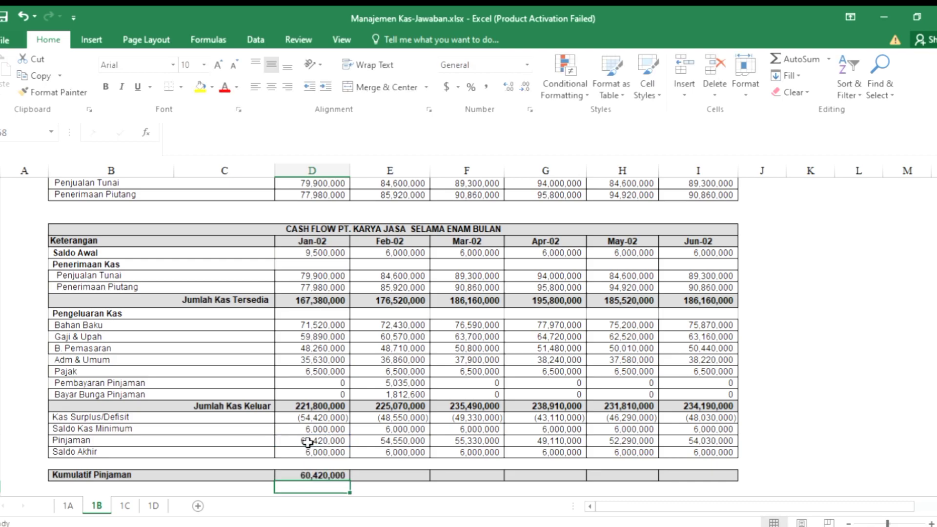
# - Calculate Kumulatif Pinjaman for Feb-02 by summing the Jan-02 and Feb-02 loans with =SUM(D54:E54)
pyautogui.click(385, 476)
pyautogui.write('=SUM(')
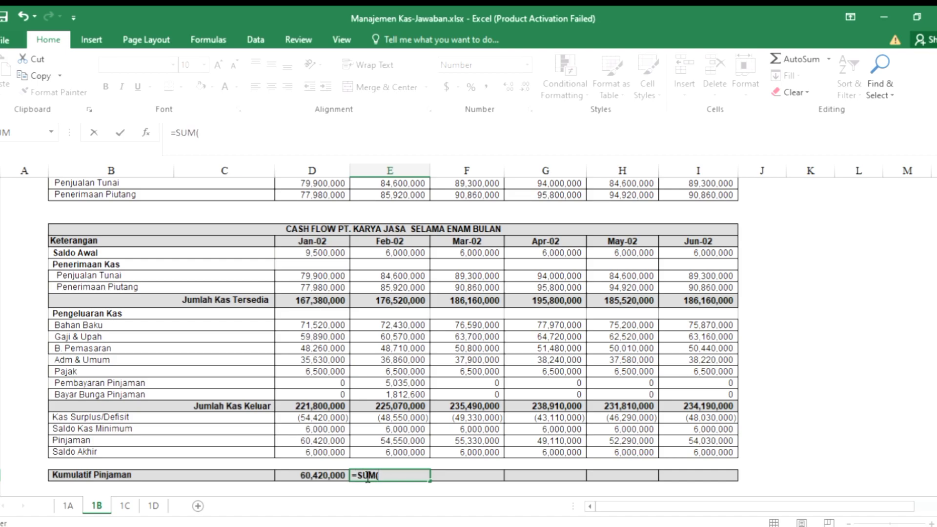
pyautogui.click(310, 442)
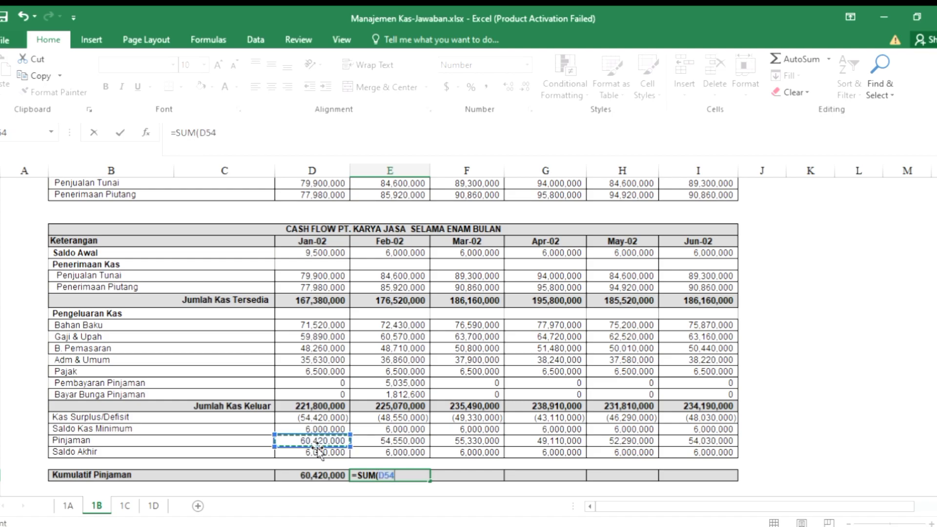
pyautogui.press('F8')
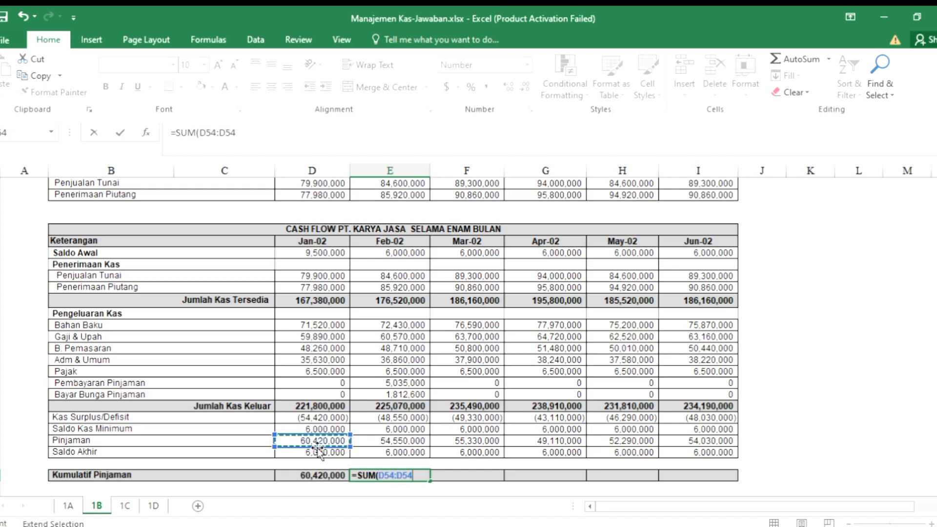
pyautogui.click(392, 440)
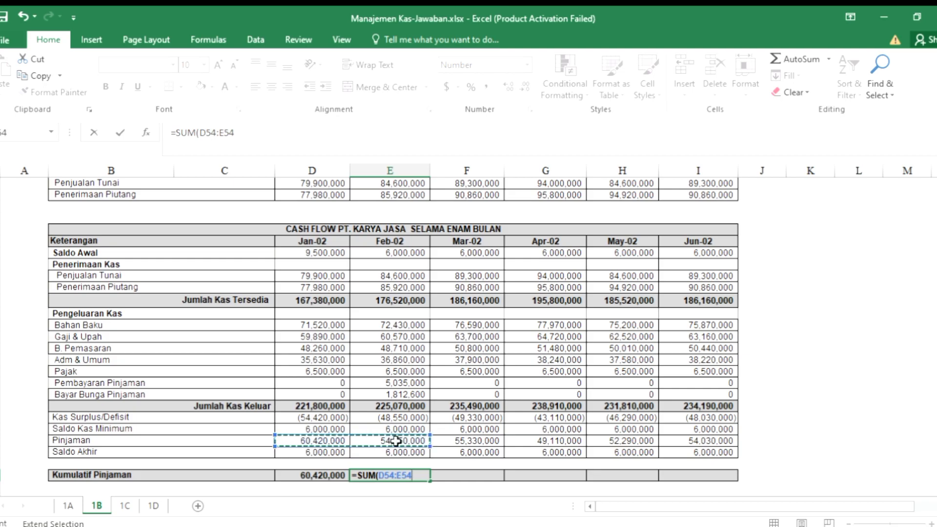
pyautogui.write(')')
pyautogui.press('Return')
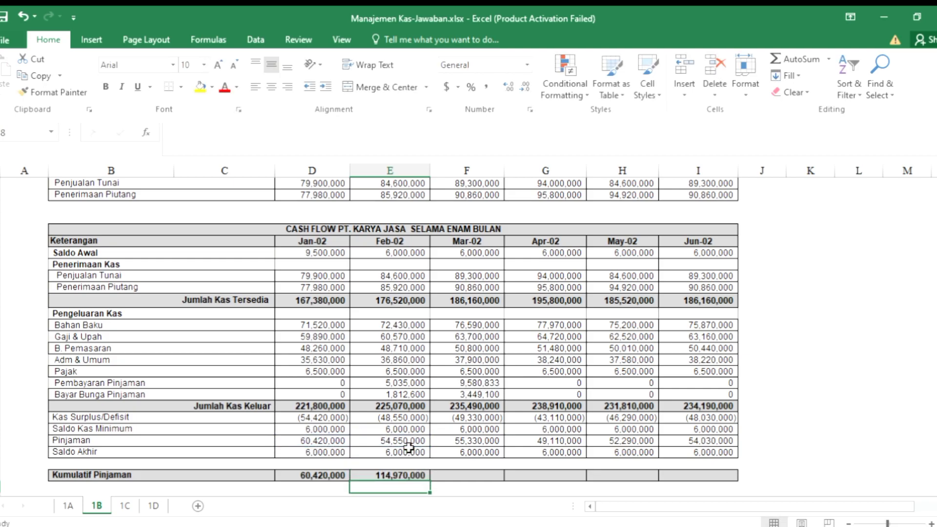
# - Calculate Kumulatif Pinjaman for Mar-02 by summing the Feb-02 and Mar-02 loans with =SUM(E54:F54)
pyautogui.click(460, 476)
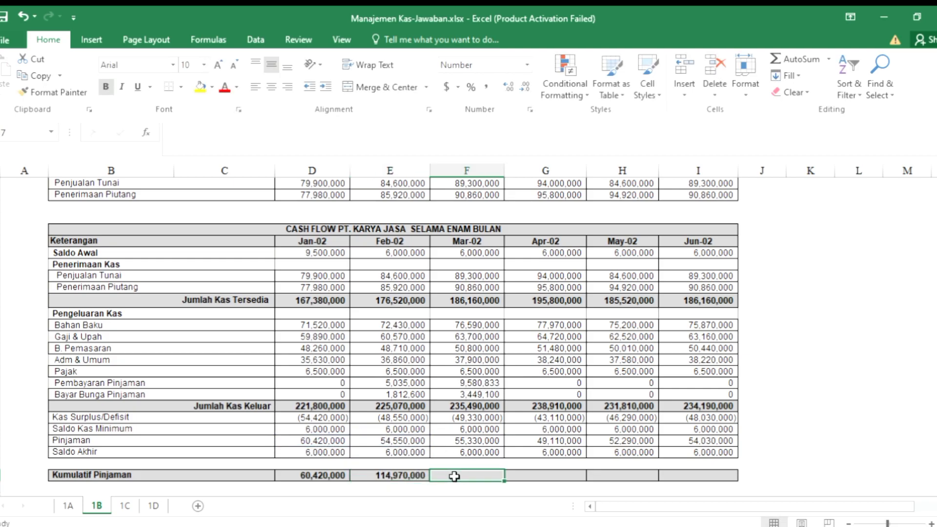
pyautogui.write('=SUM(')
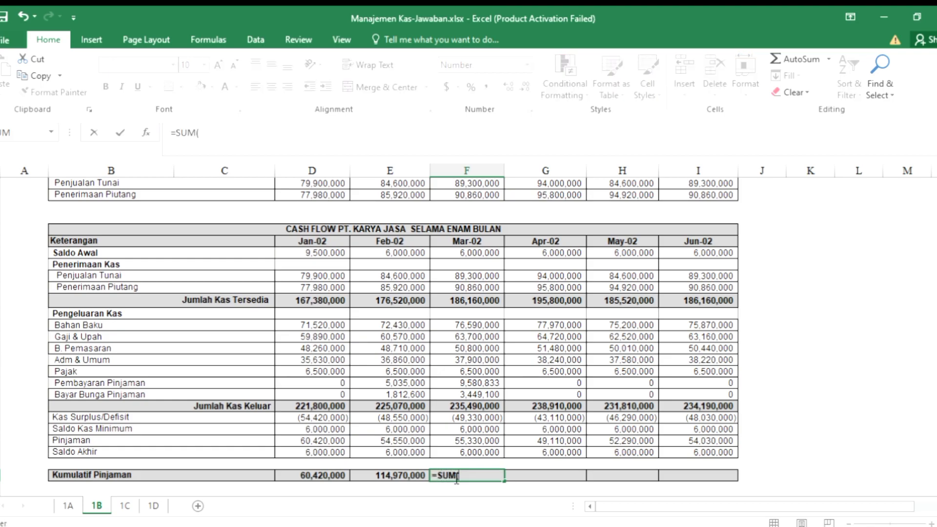
pyautogui.click(400, 442)
pyautogui.press('F8')
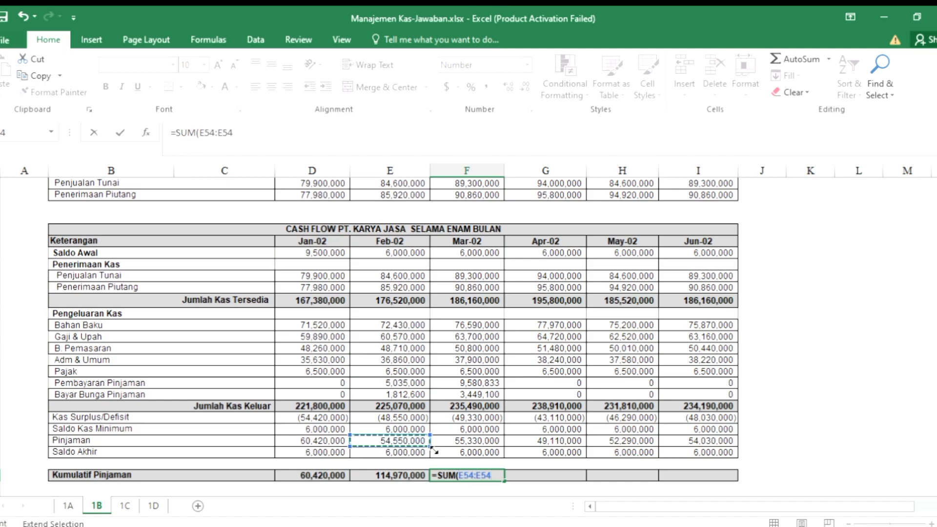
pyautogui.click(456, 442)
pyautogui.write(')')
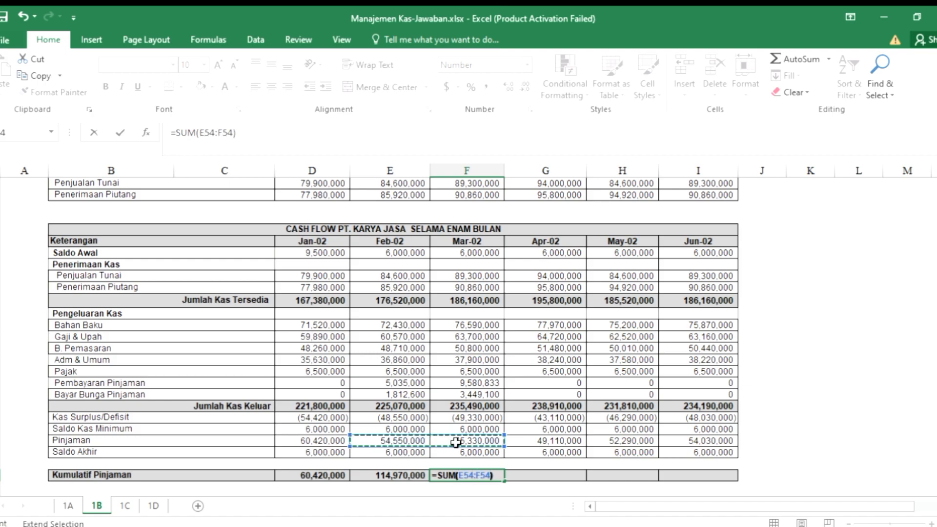
pyautogui.press('Return')
# - Calculate Kumulatif Pinjaman for Apr-02 by summing the Mar-02 and Apr-02 loans with =SUM(F54:G54)
pyautogui.click(538, 476)
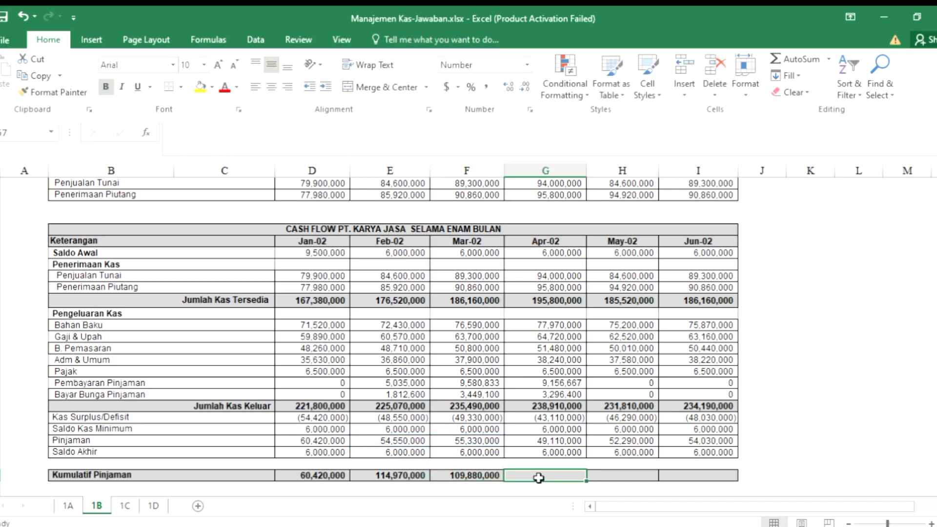
pyautogui.write('=')
pyautogui.write(':')
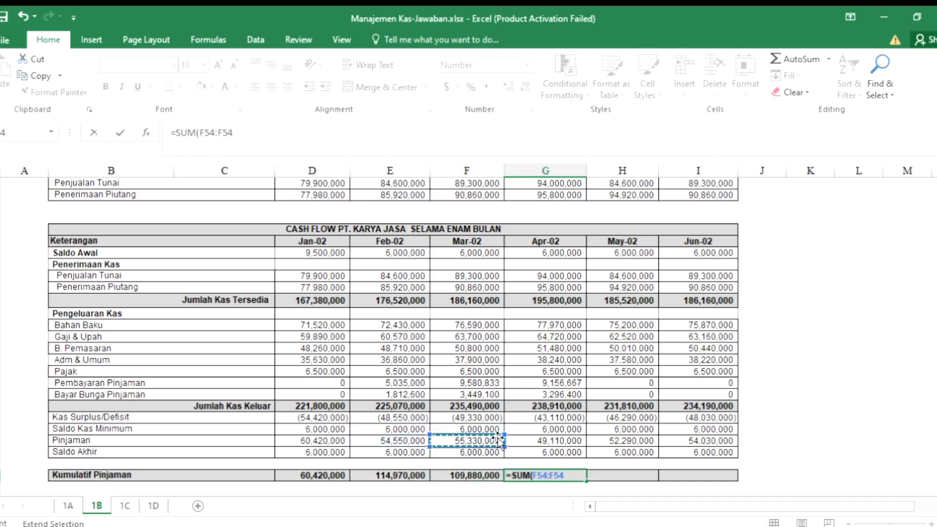
pyautogui.click(537, 440)
pyautogui.press('Return')
# - Calculate Kumulatif Pinjaman for May-02 by summing the Apr-02 and May-02 loans with =SUM(G54:H54)
pyautogui.click(602, 476)
pyautogui.write('=SUM(')
pyautogui.click(556, 441)
pyautogui.write(':')
pyautogui.click(630, 440)
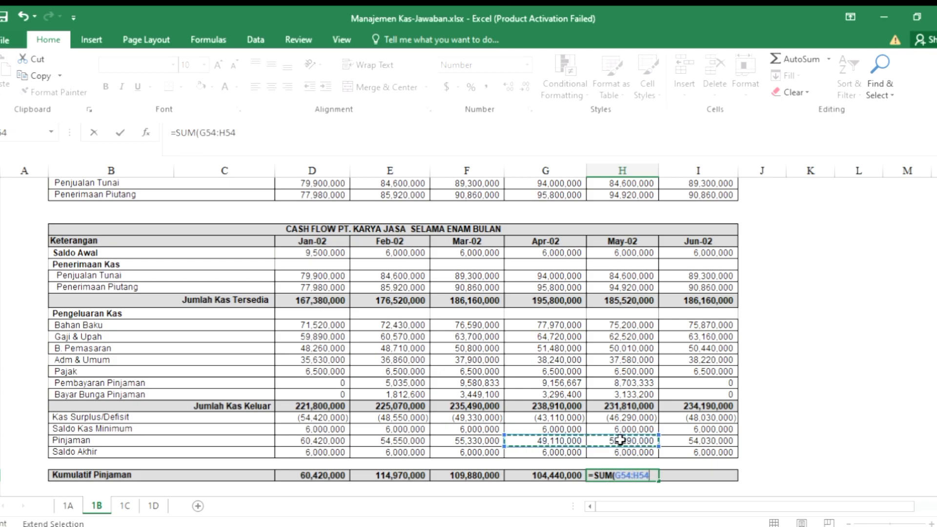
pyautogui.press('Return')
# - Calculate Kumulatif Pinjaman for Jun-02 by summing the May-02 and Jun-02 loans with =SUM(H54:I54)
pyautogui.click(675, 475)
pyautogui.write('=SUM(')
pyautogui.click(630, 441)
pyautogui.write(':')
pyautogui.click(669, 441)
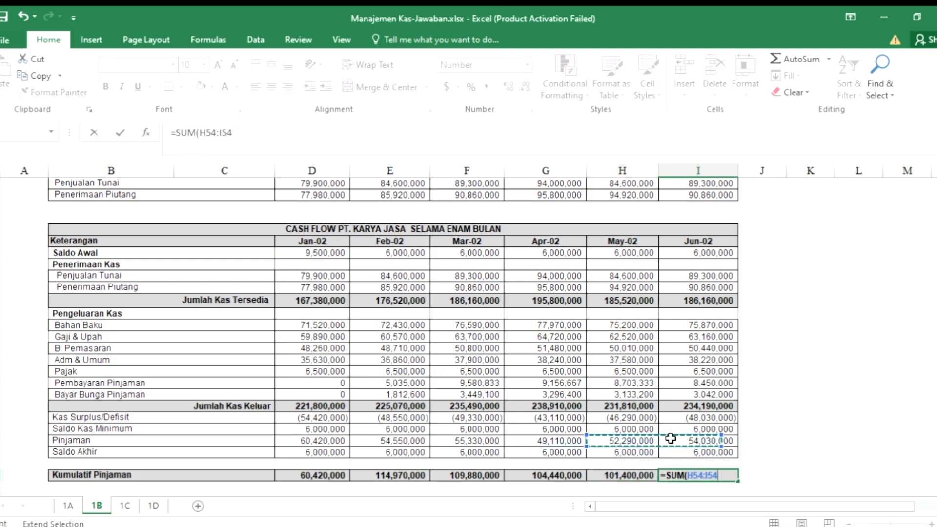
pyautogui.press('Return')
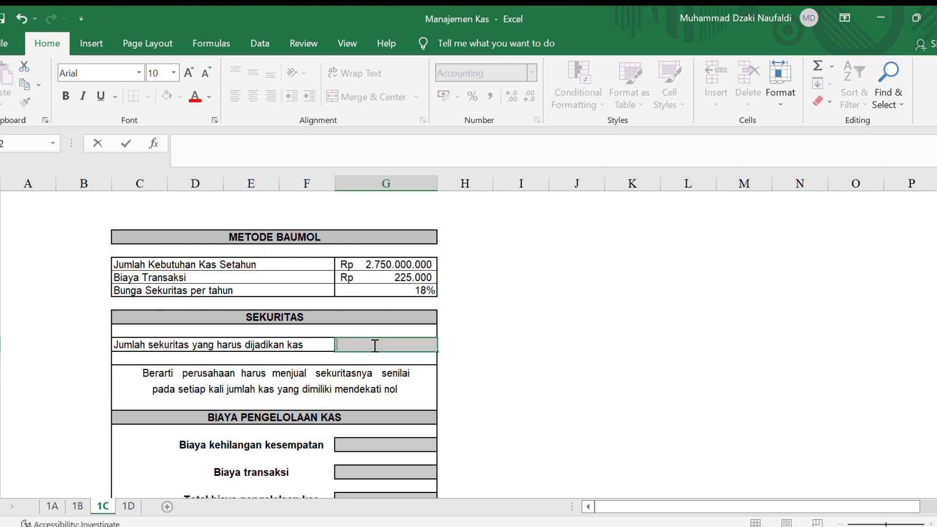
# - Calculate the securities to convert into cash (Jumlah sekuritas yang harus dijadikan kas) on sheet 1C with =SQRT((2*G6*G7)/G8)
pyautogui.write('=')
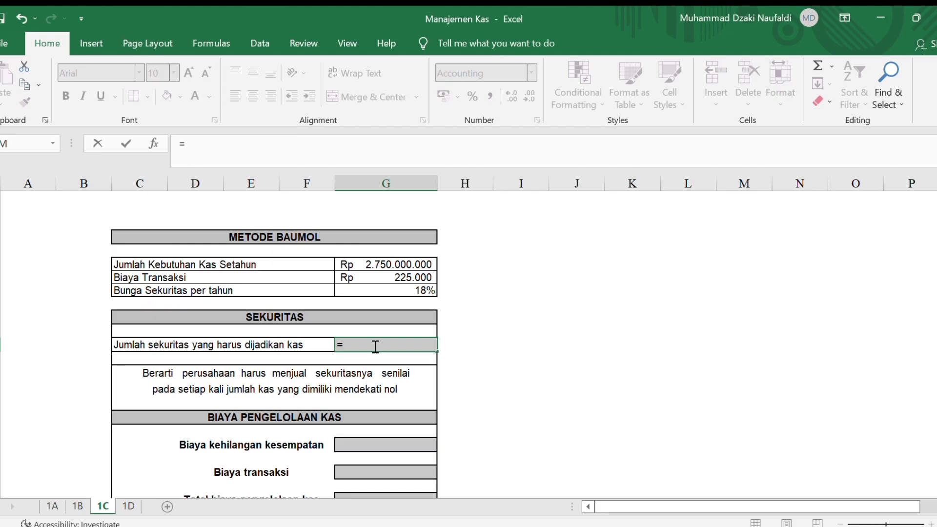
pyautogui.write('SQRT((2*')
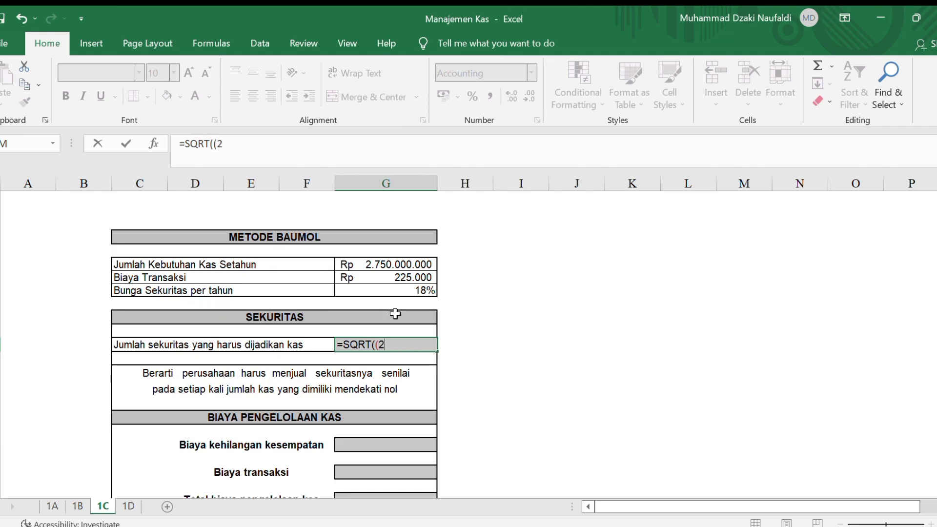
pyautogui.click(393, 262)
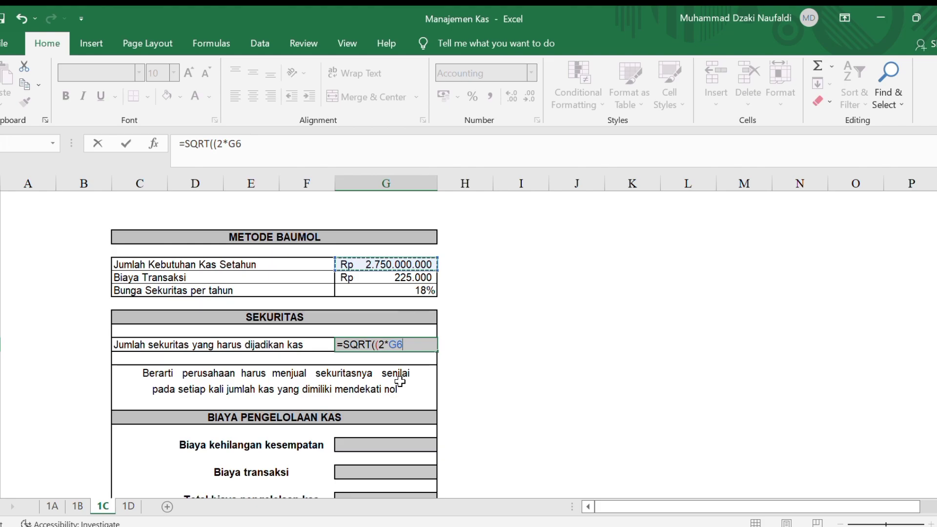
pyautogui.write('*')
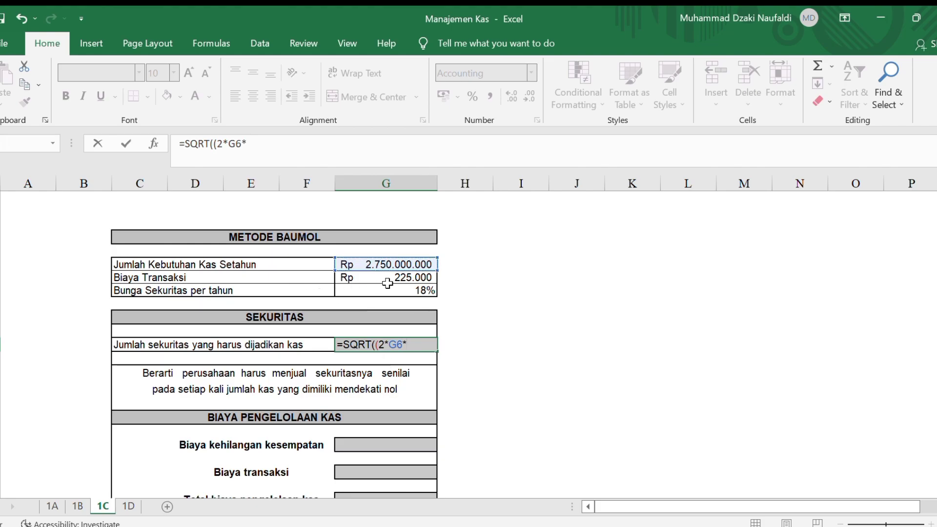
pyautogui.click(410, 278)
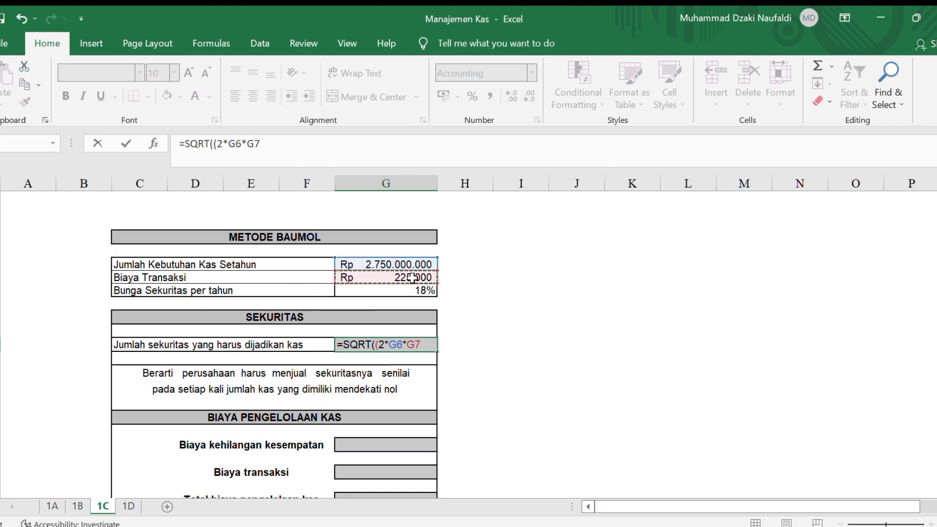
pyautogui.write(')')
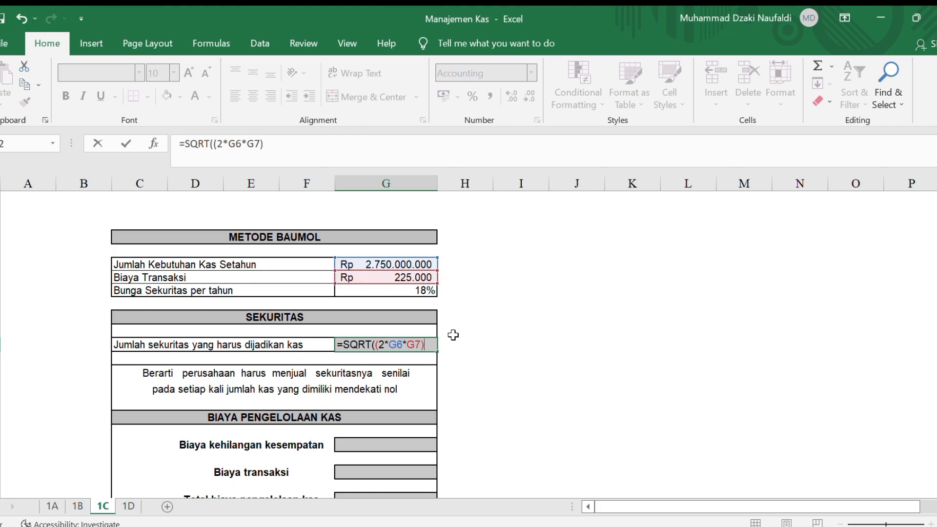
pyautogui.write('/')
pyautogui.click(413, 288)
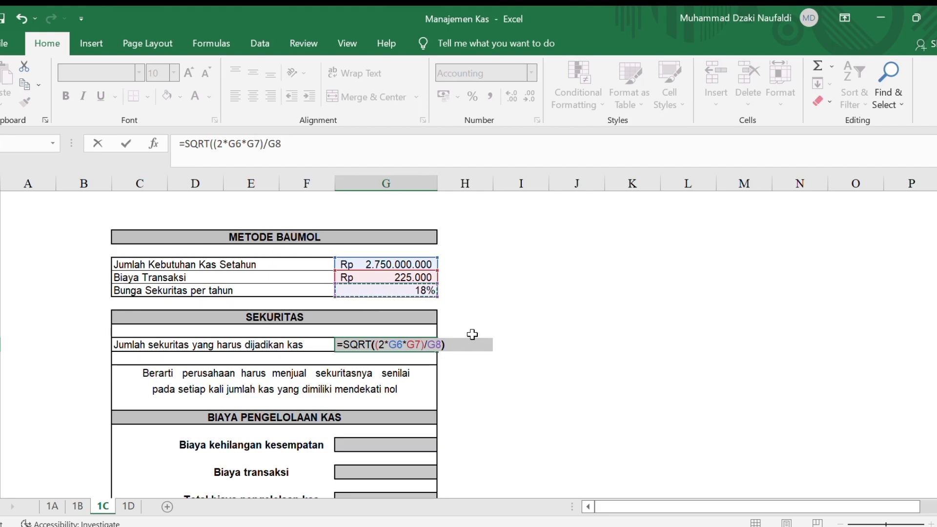
pyautogui.write(')')
pyautogui.press('Return')
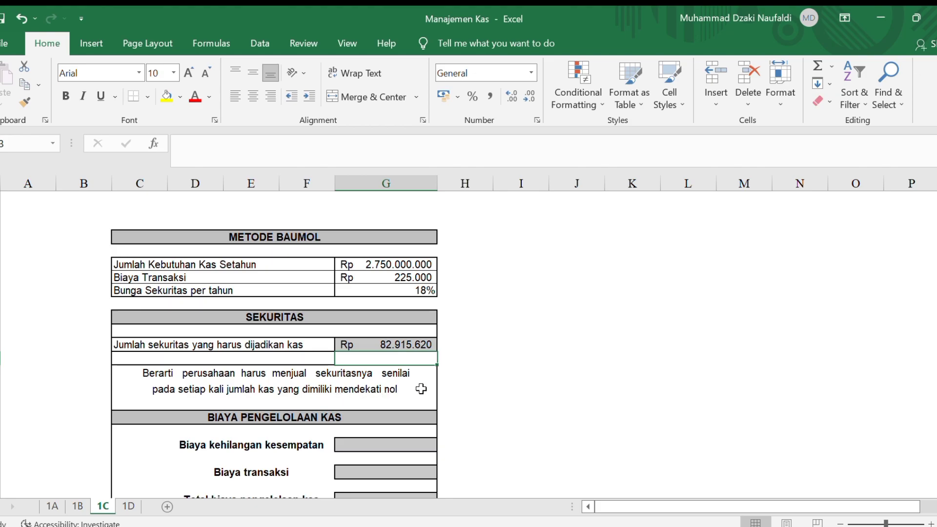
# - Calculate Biaya kehilangan kesempatan as half the securities amount times the annual interest rate with =G12/2*G8
pyautogui.scroll(-2, 376, 352)
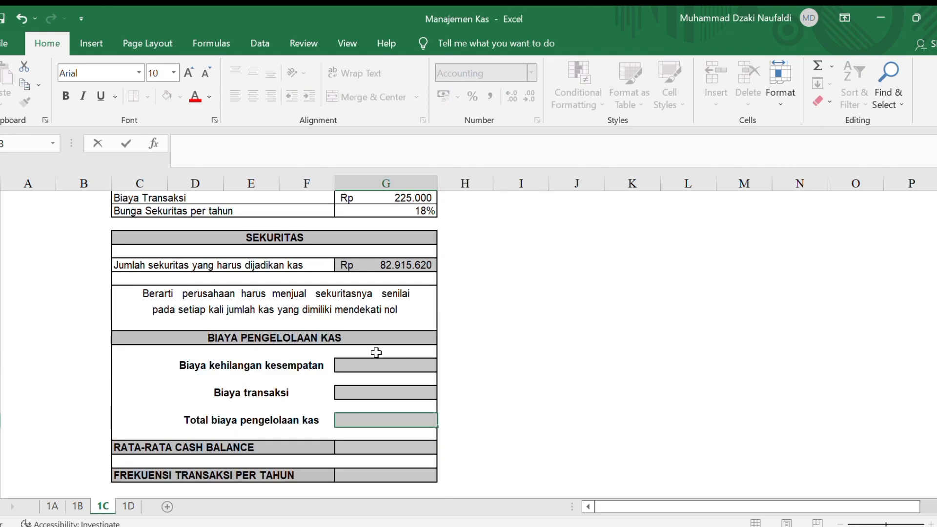
pyautogui.click(376, 364)
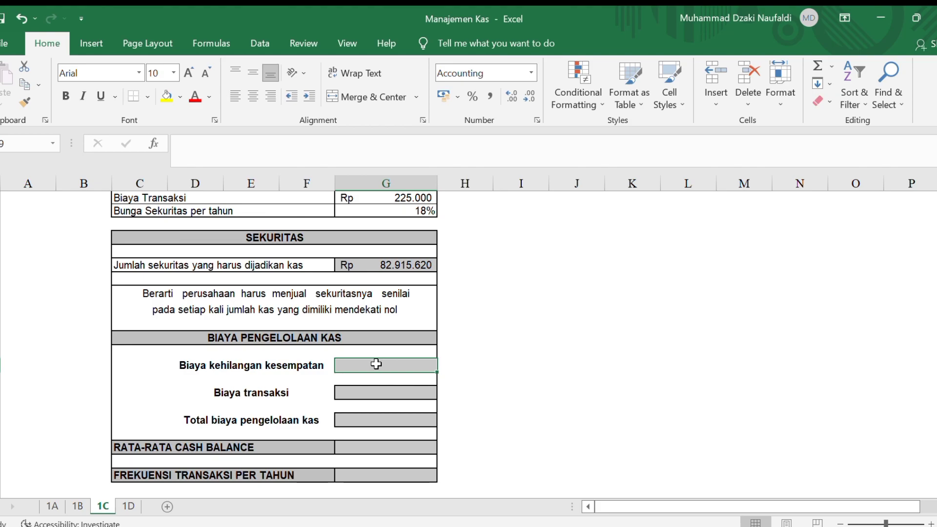
pyautogui.write('=')
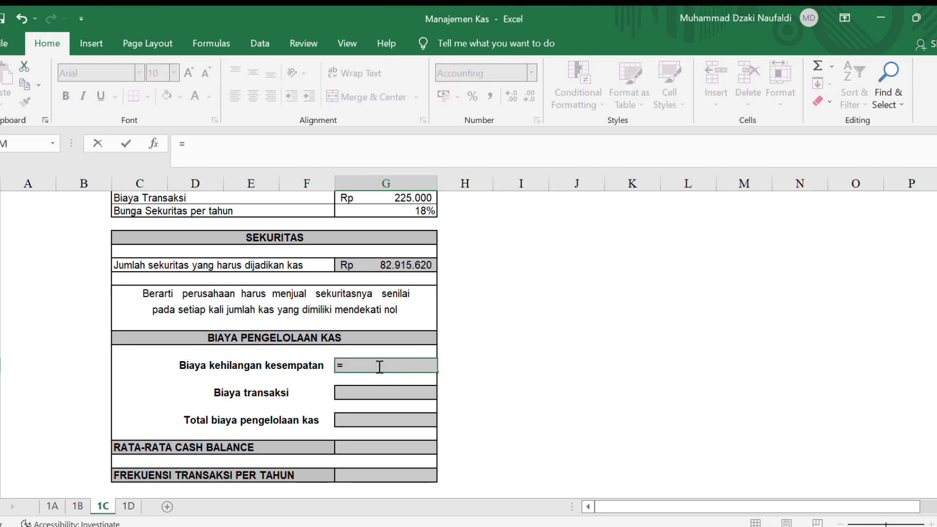
pyautogui.click(383, 270)
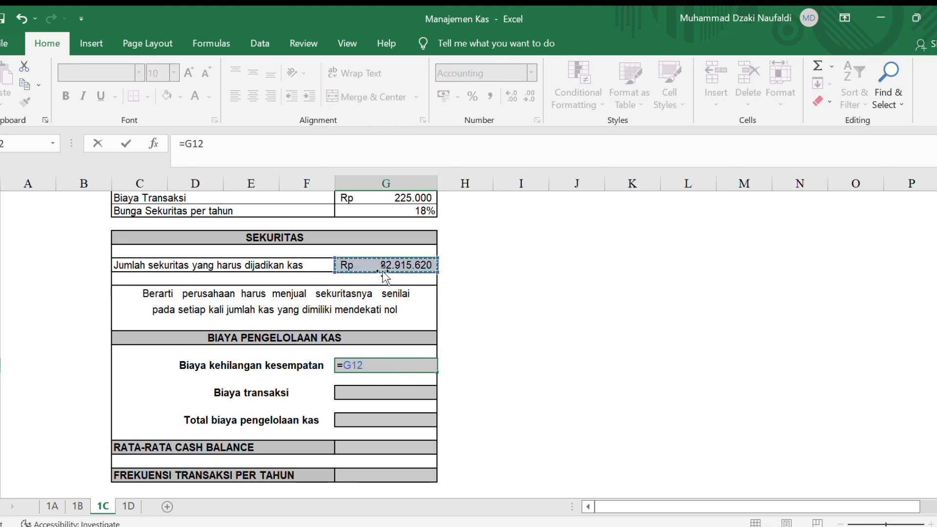
pyautogui.write('/2*')
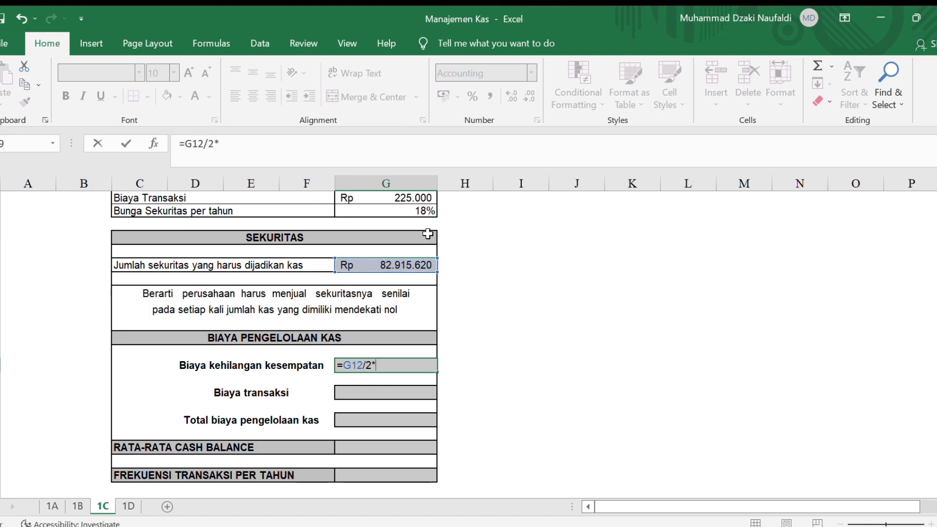
pyautogui.click(386, 208)
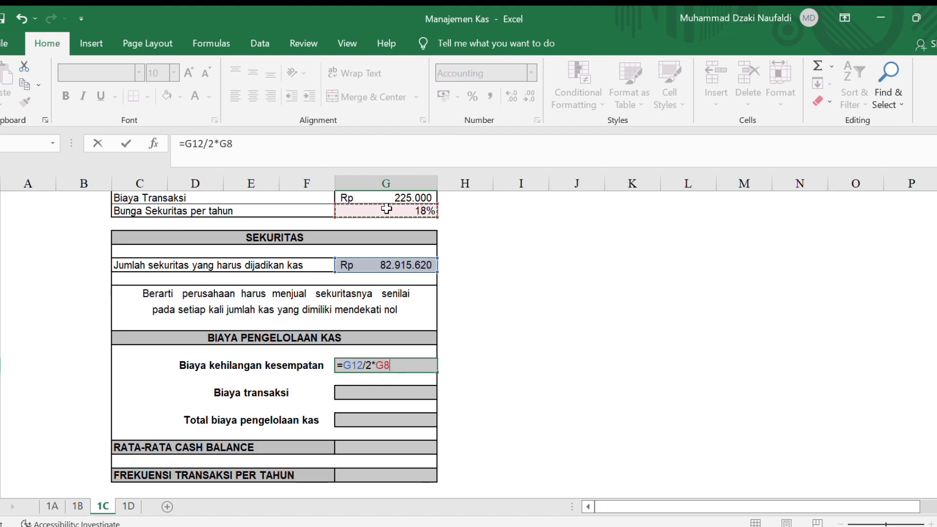
pyautogui.press('Return')
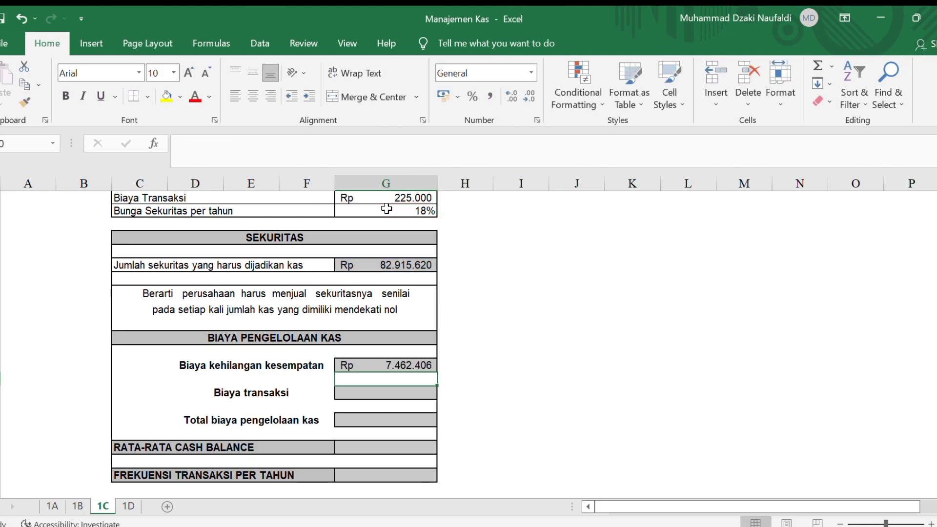
# - Calculate Biaya transaksi under Biaya Pengelolaan Kas as annual cash need divided by securities amount, times transaction cost, with =(G6/G12)*G7
pyautogui.click(399, 393)
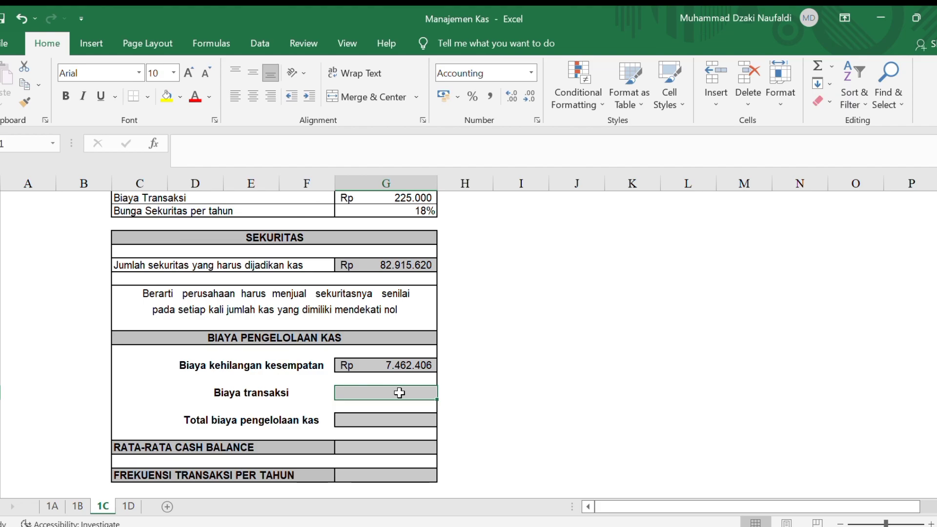
pyautogui.write('=')
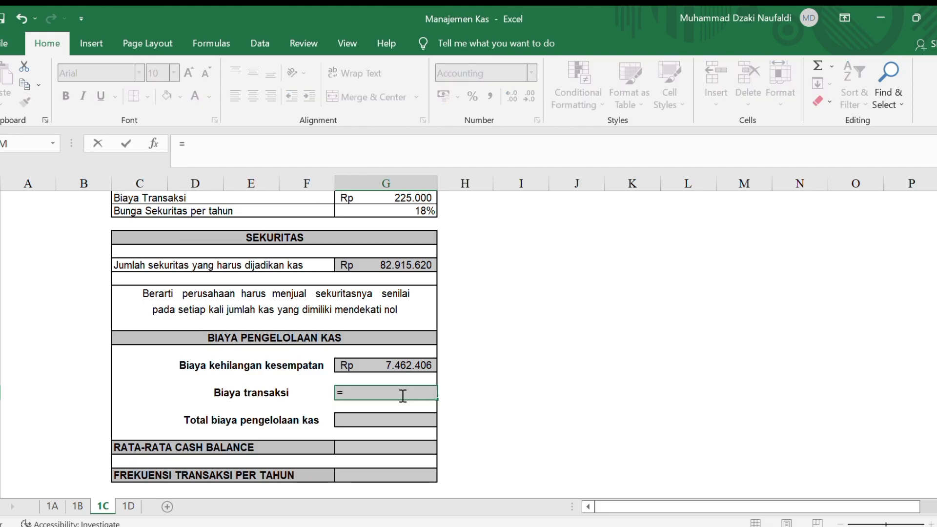
pyautogui.write('(')
pyautogui.scroll(2, 480, 241)
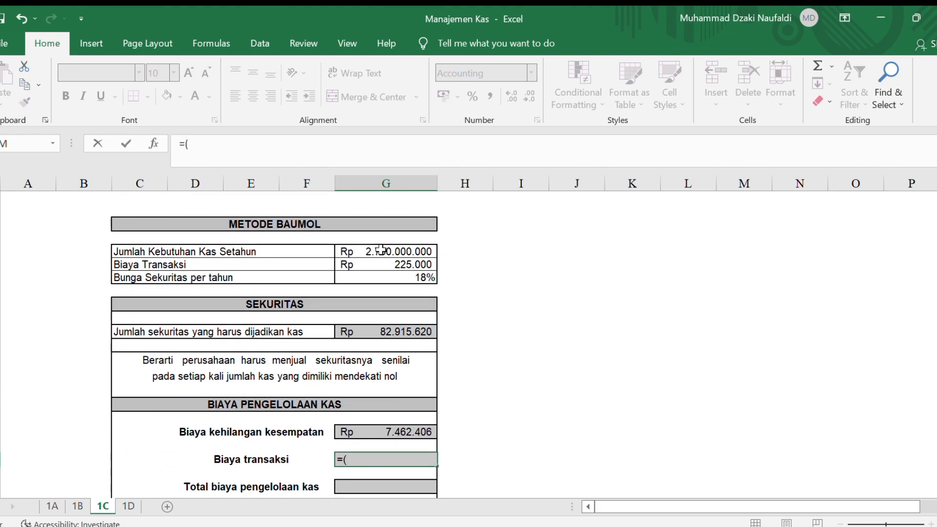
pyautogui.click(398, 252)
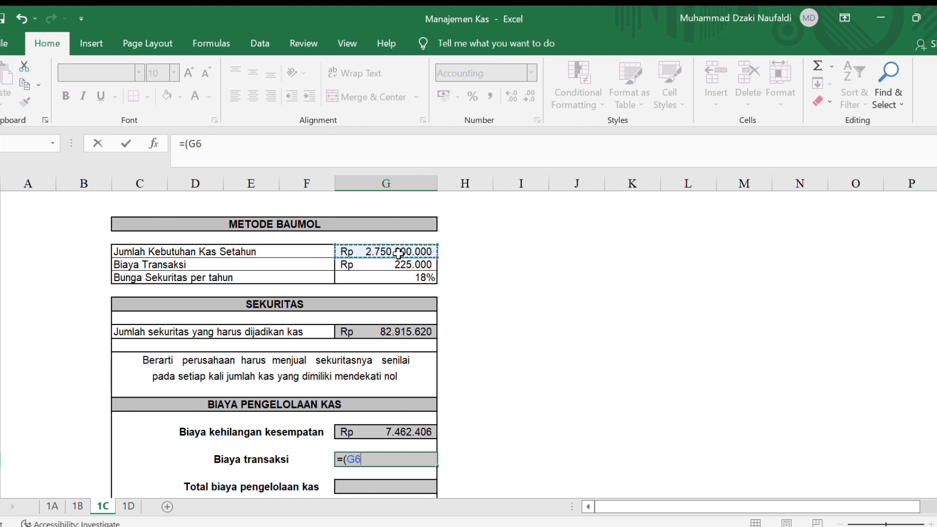
pyautogui.write('/')
pyautogui.click(377, 331)
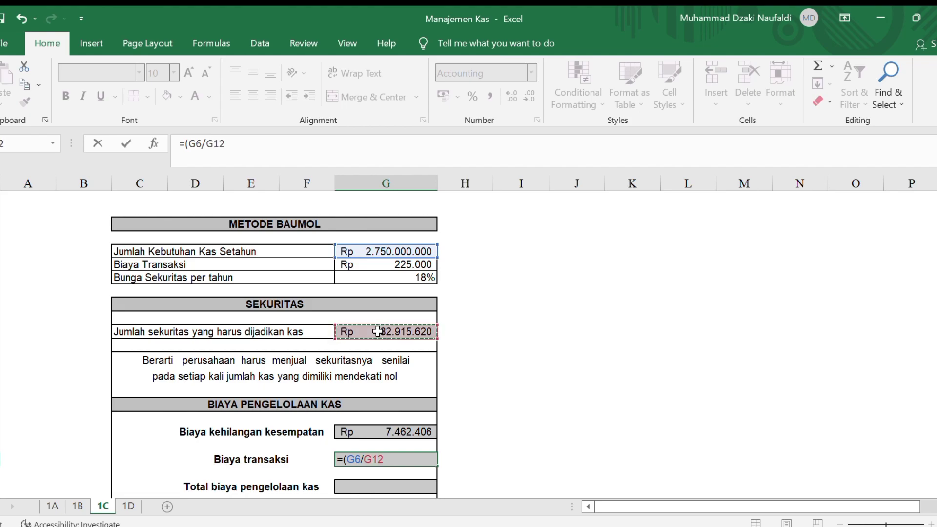
pyautogui.write(')*')
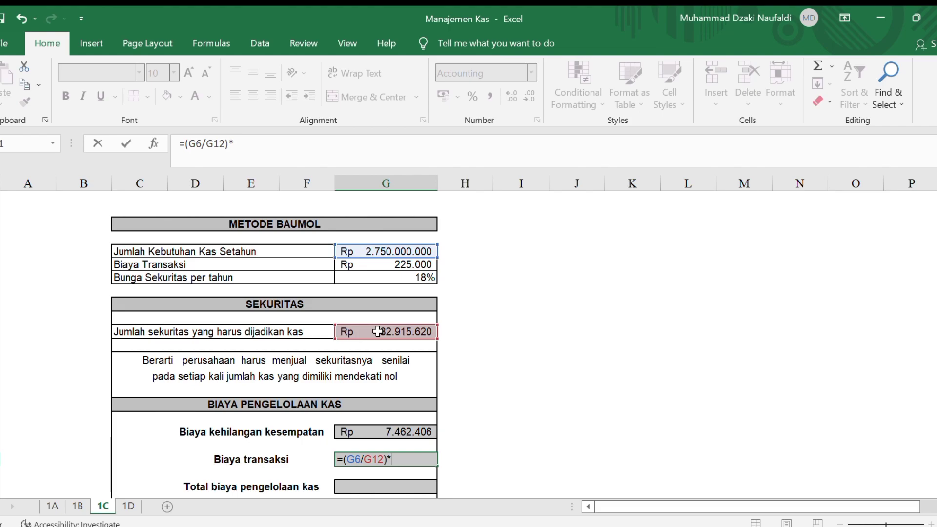
pyautogui.click(371, 263)
pyautogui.press('Return')
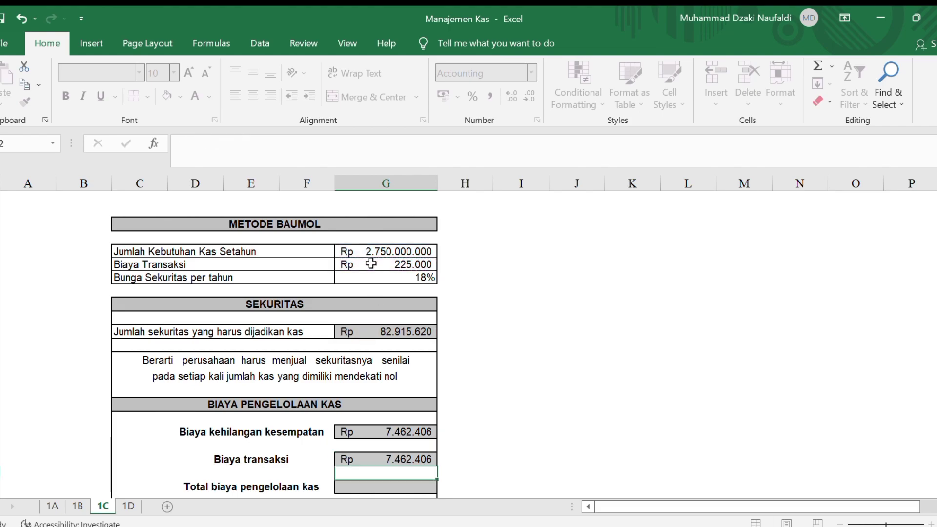
# - Calculate Total biaya pengelolaan kas by adding the opportunity and transaction costs with =G19+G21
pyautogui.click(366, 486)
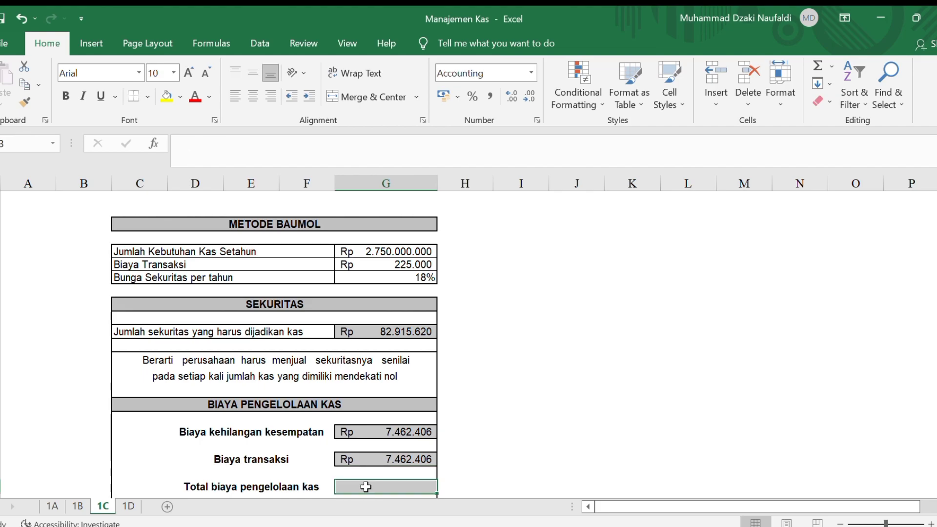
pyautogui.write('=')
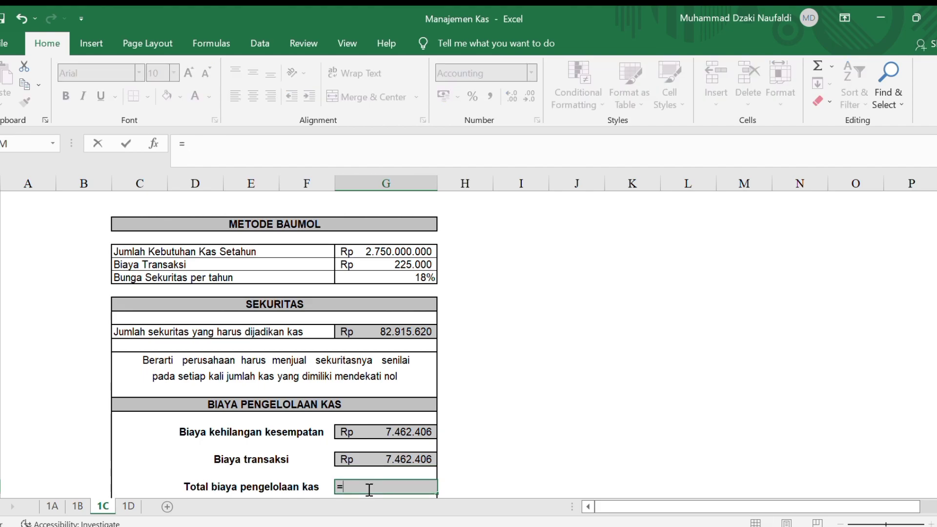
pyautogui.click(392, 432)
pyautogui.write('+')
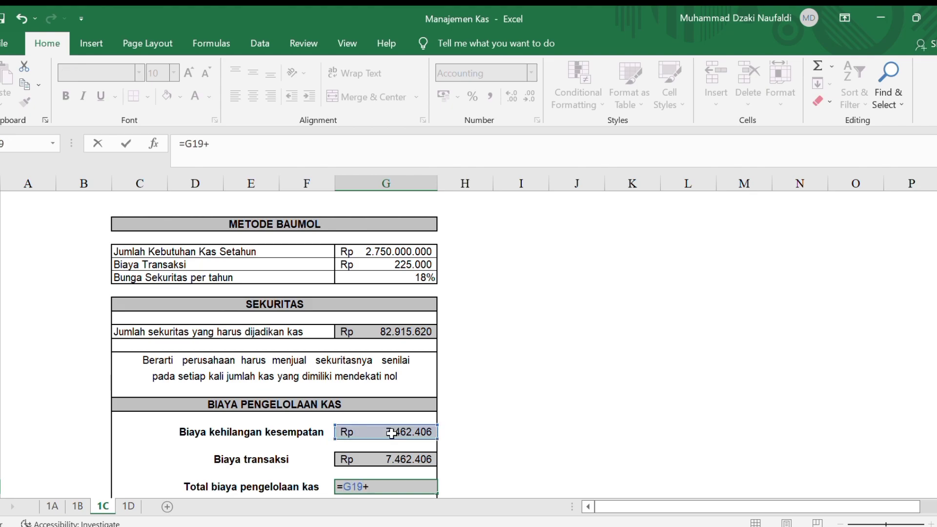
pyautogui.click(409, 462)
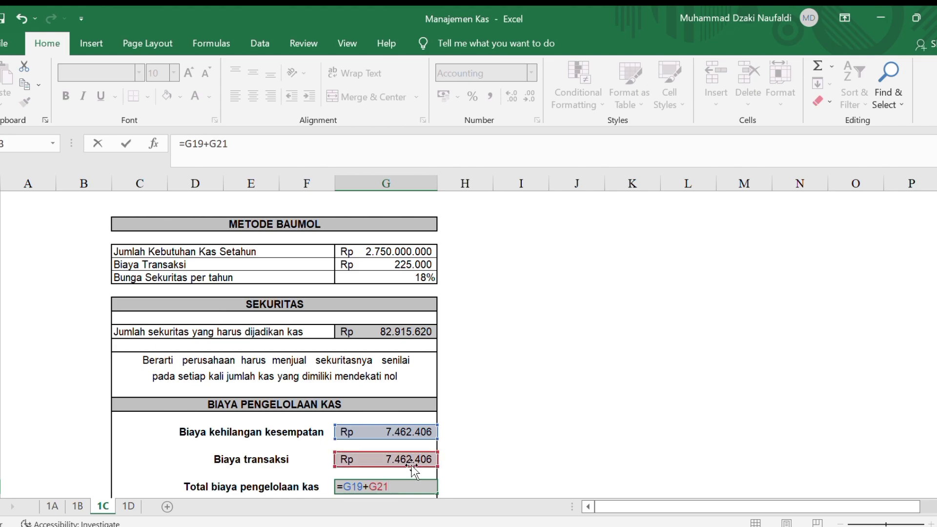
pyautogui.press('Return')
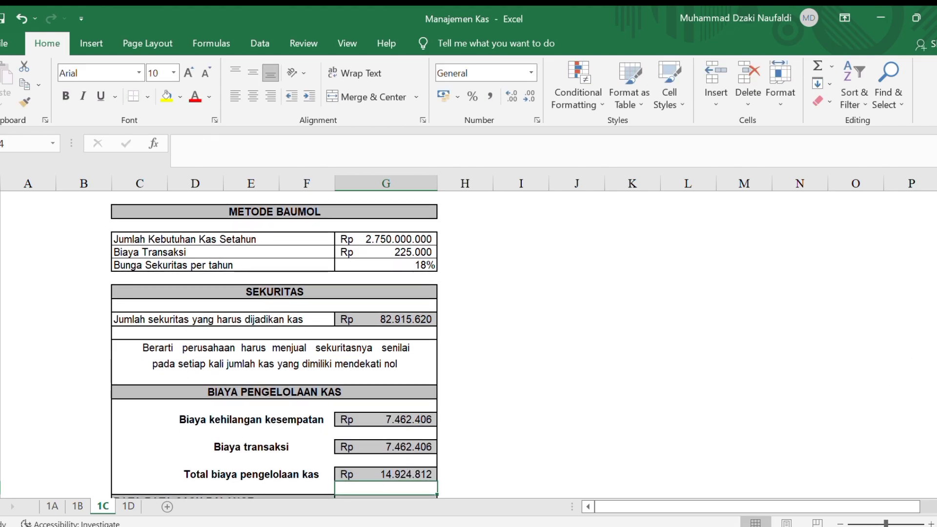
# - Calculate RATA-RATA CASH BALANCE on sheet 1C as half the securities amount with =G12/2
pyautogui.scroll(-1, 452, 468)
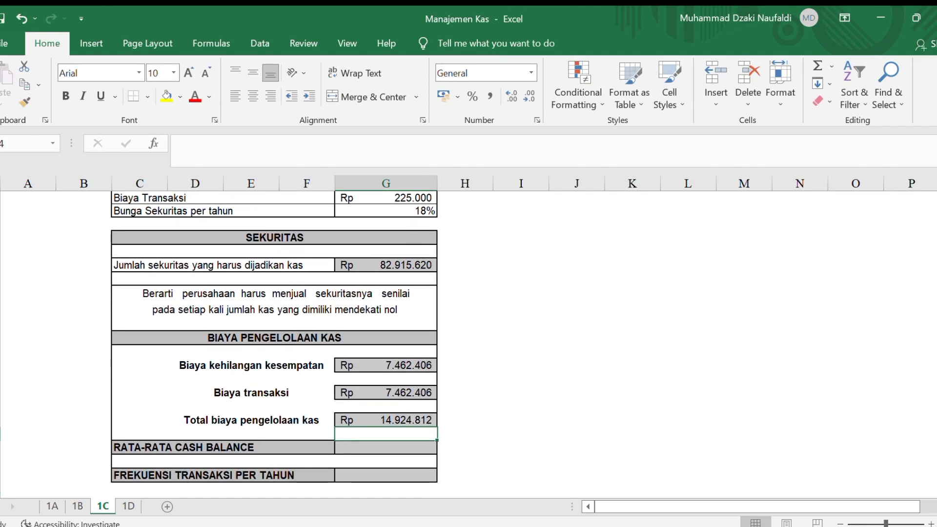
pyautogui.click(365, 448)
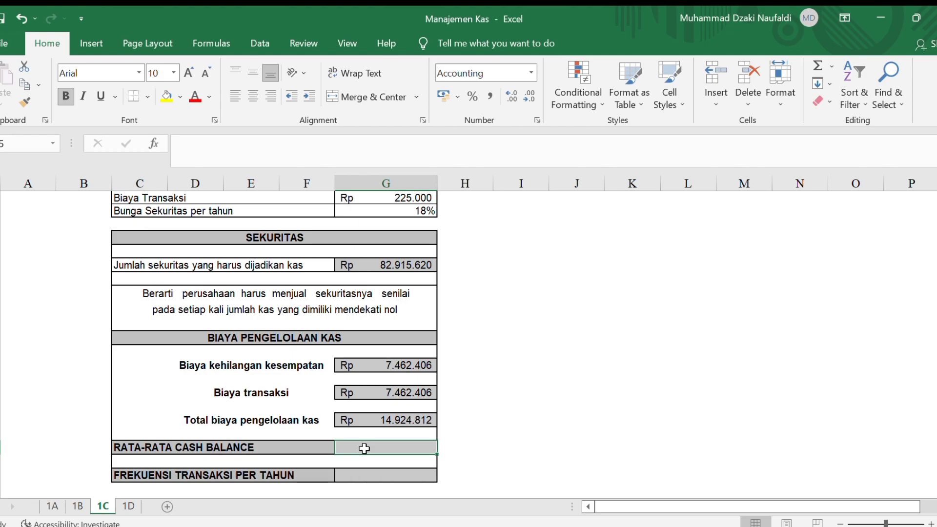
pyautogui.write('=')
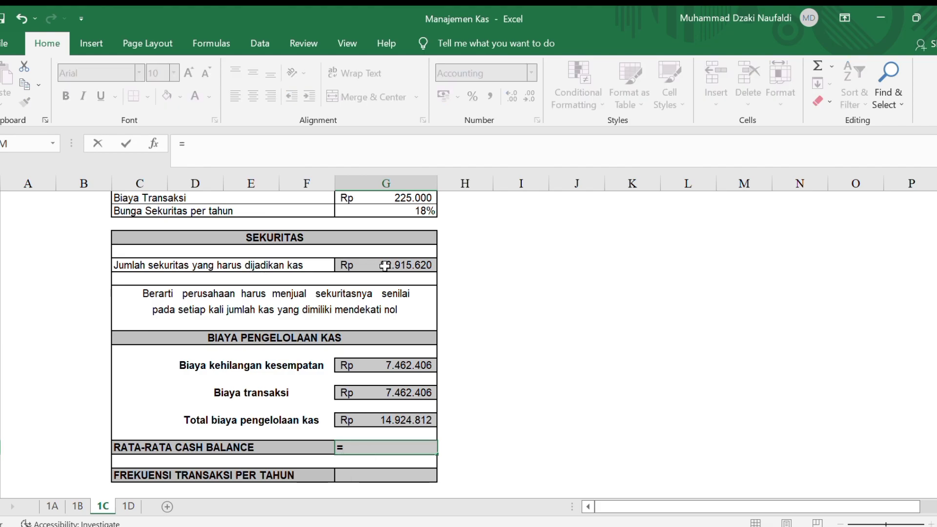
pyautogui.click(385, 266)
pyautogui.write('/')
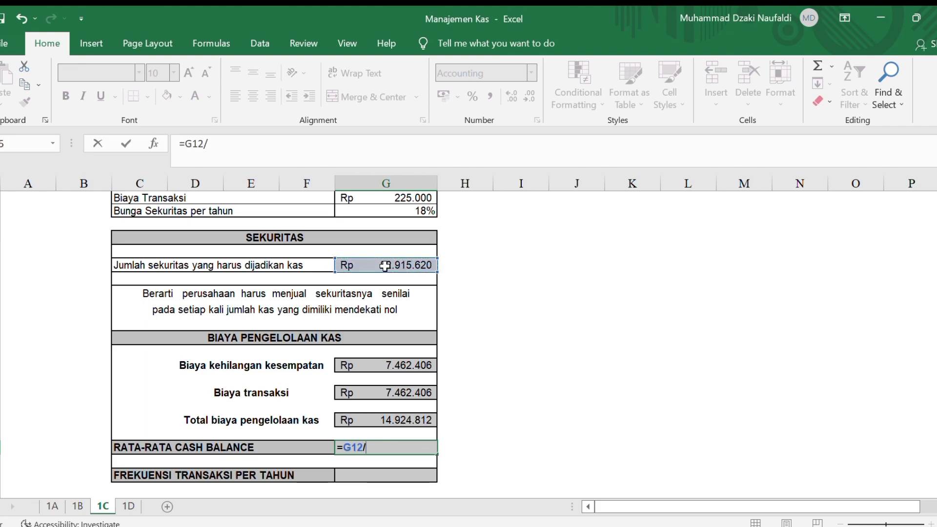
pyautogui.write('2')
pyautogui.press('Return')
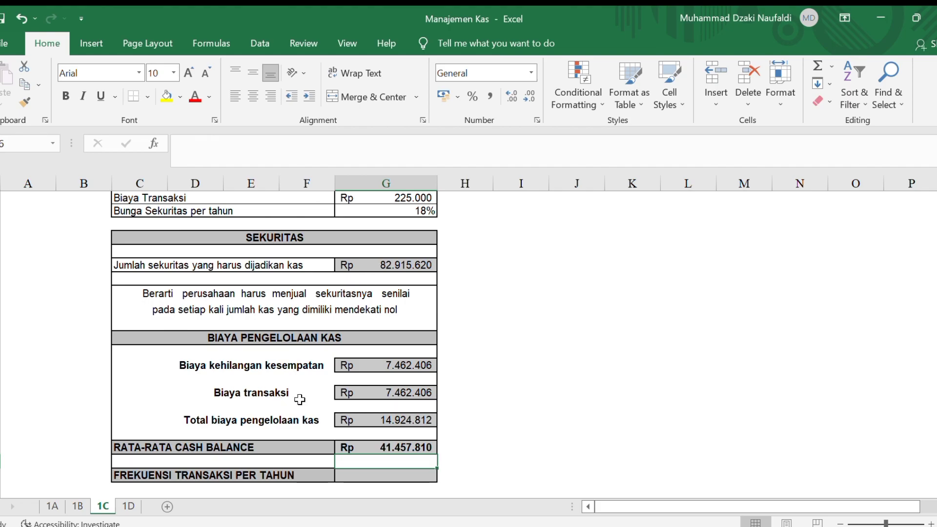
# - Calculate FREKUENSI TRANSAKSI PER TAHUN as annual cash need divided by the securities amount with =G6/G12
pyautogui.click(374, 472)
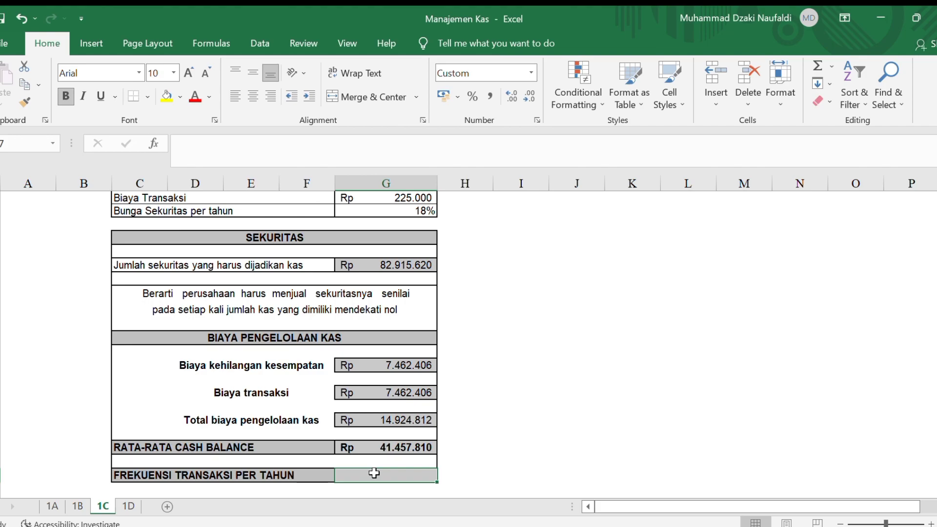
pyautogui.write('=')
pyautogui.scroll(1, 374, 473)
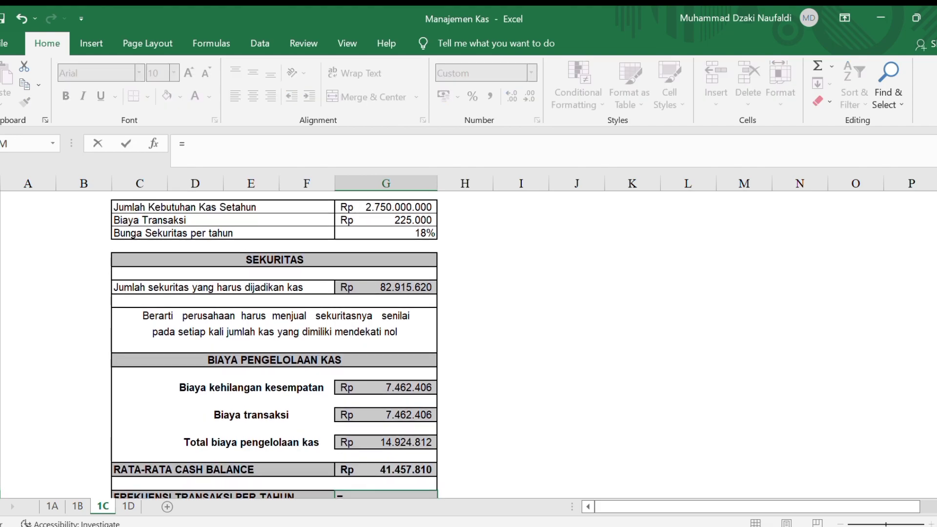
pyautogui.click(378, 211)
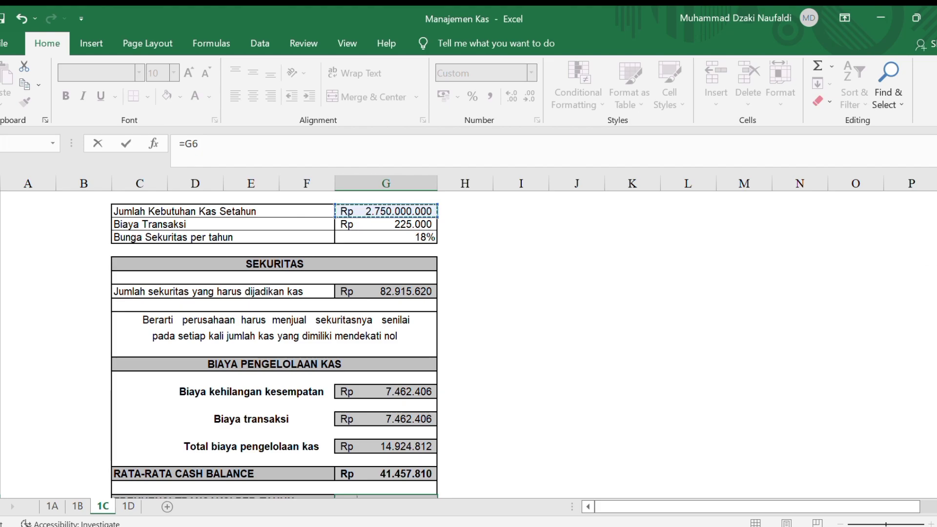
pyautogui.scroll(-1, 275, 344)
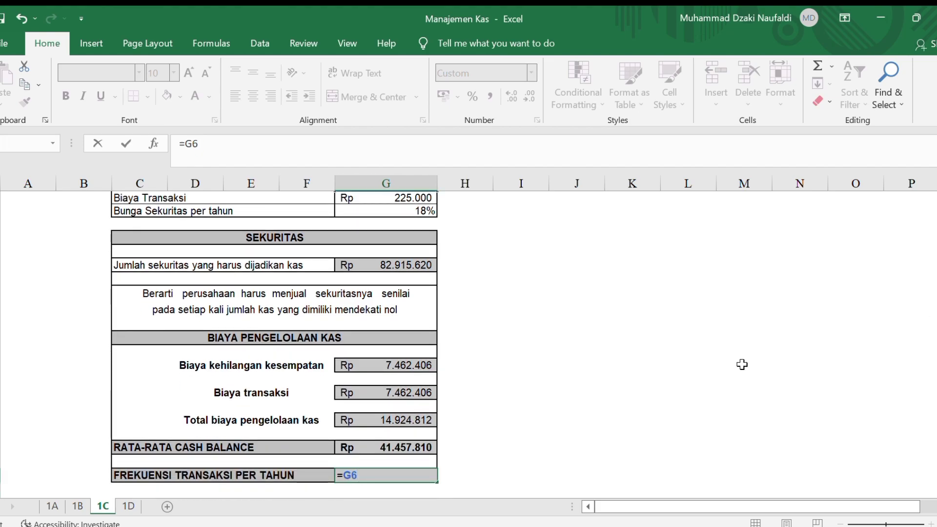
pyautogui.write('/')
pyautogui.click(408, 266)
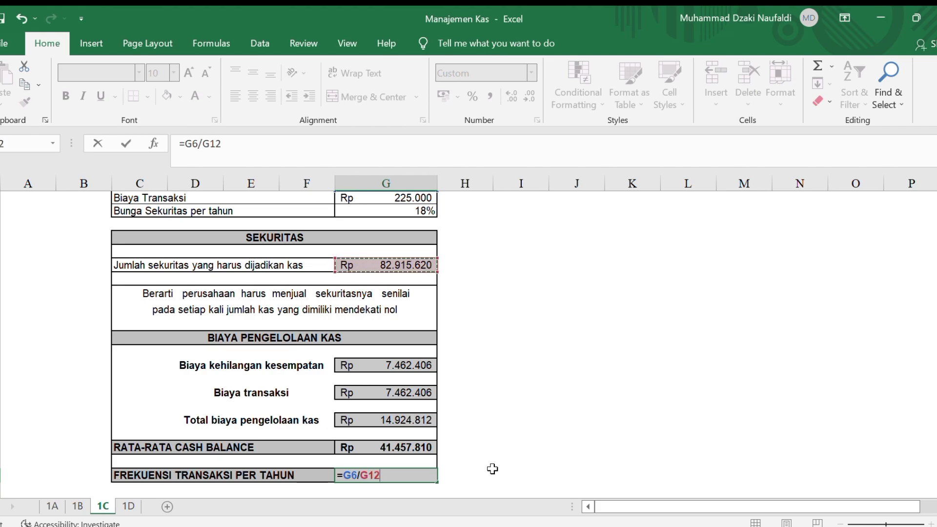
pyautogui.press('Return')
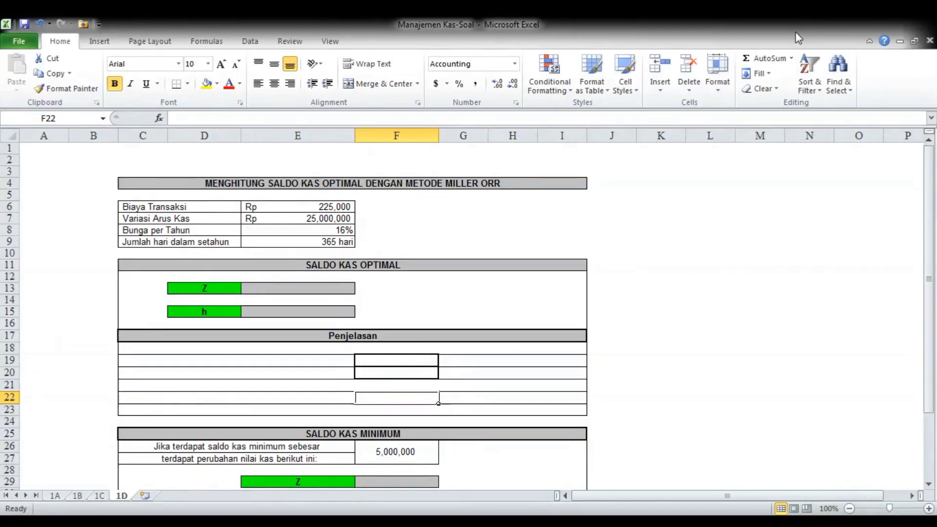
# - Calculate Z under SALDO KAS OPTIMAL on sheet 1D with the Miller-Orr formula =(((3*E6*(E7^2))/(4*E8/E9)))^(1/3)
pyautogui.click(342, 288)
pyautogui.write('=')
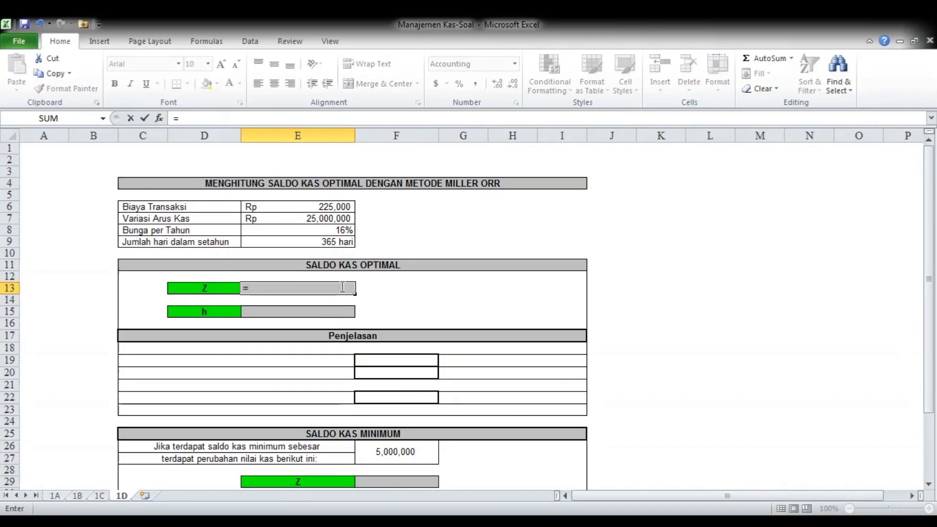
pyautogui.write('(((3')
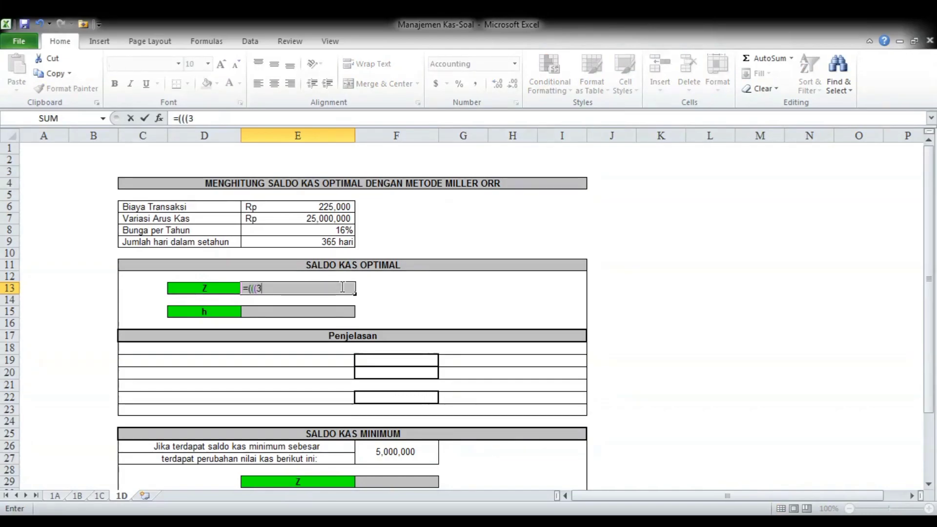
pyautogui.write('*')
pyautogui.click(307, 208)
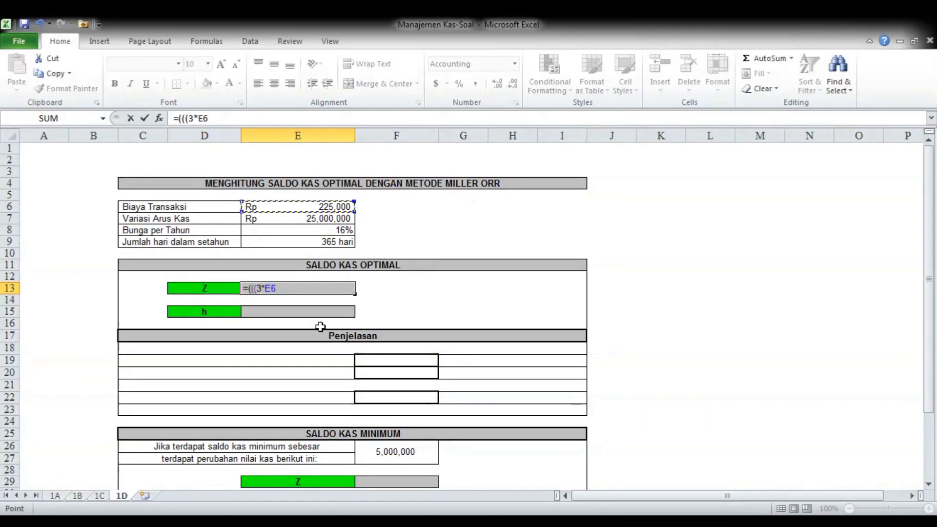
pyautogui.write('*(')
pyautogui.click(322, 224)
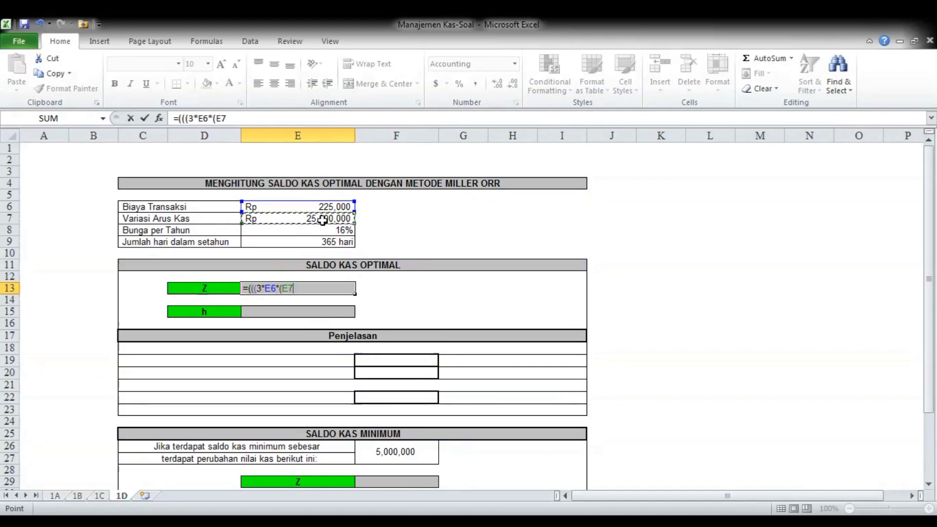
pyautogui.write('^')
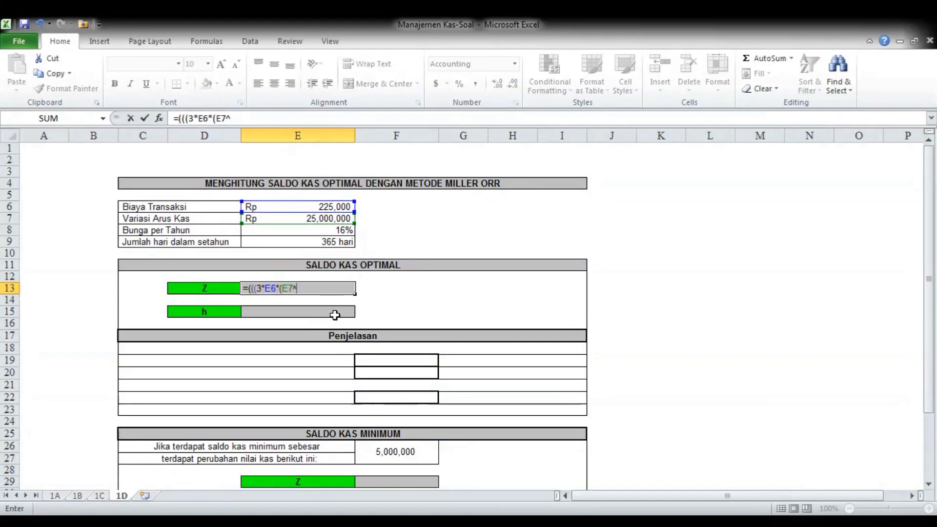
pyautogui.write('2))/(4')
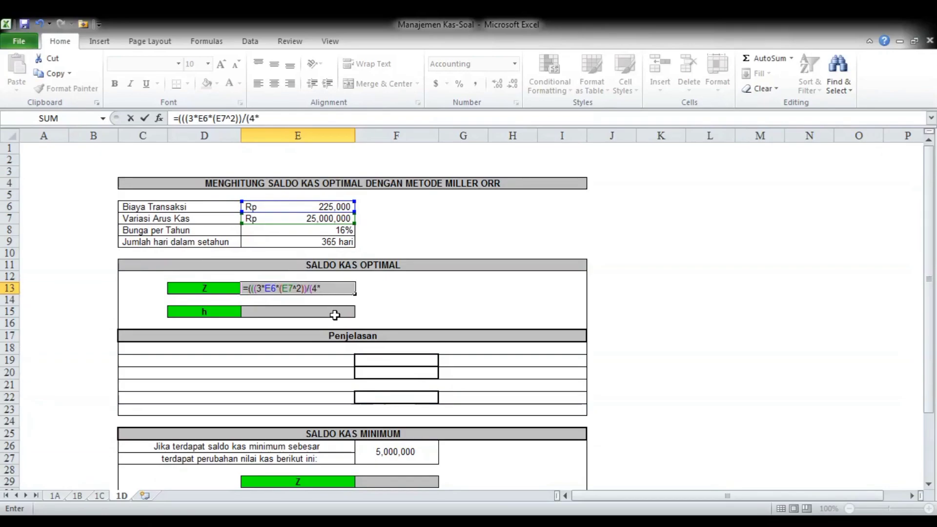
pyautogui.write('*')
pyautogui.click(320, 234)
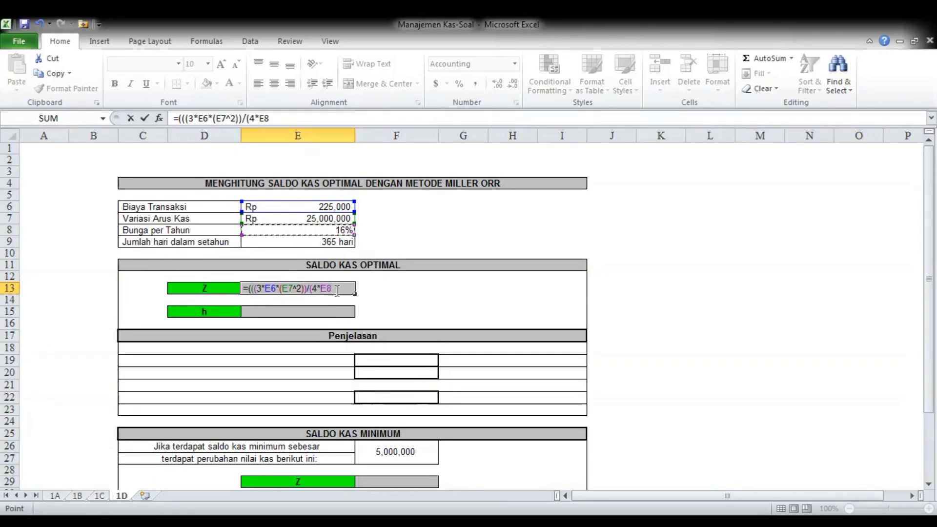
pyautogui.write('/')
pyautogui.click(333, 243)
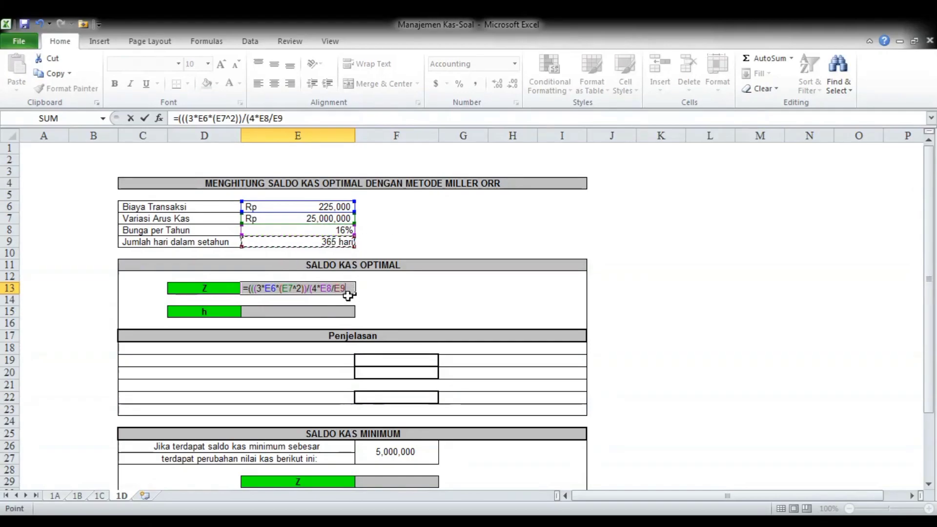
pyautogui.write(')))')
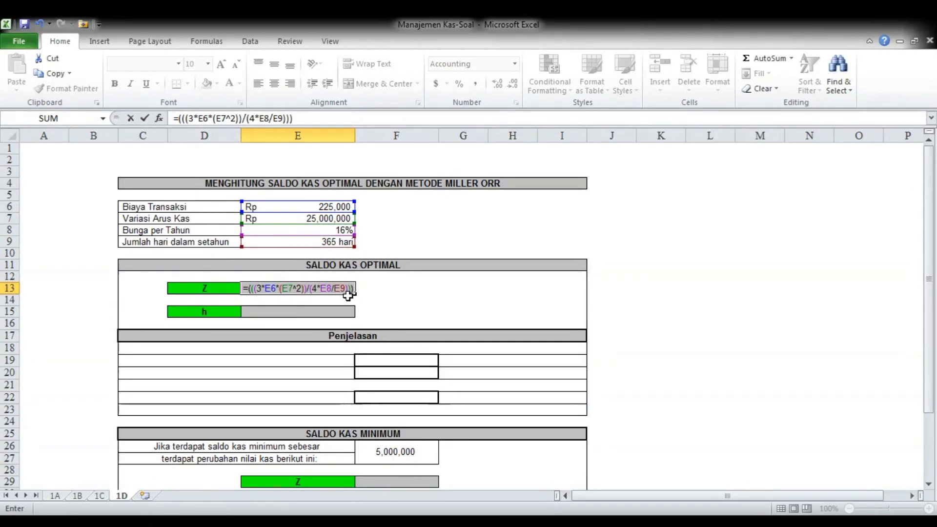
pyautogui.write('^(')
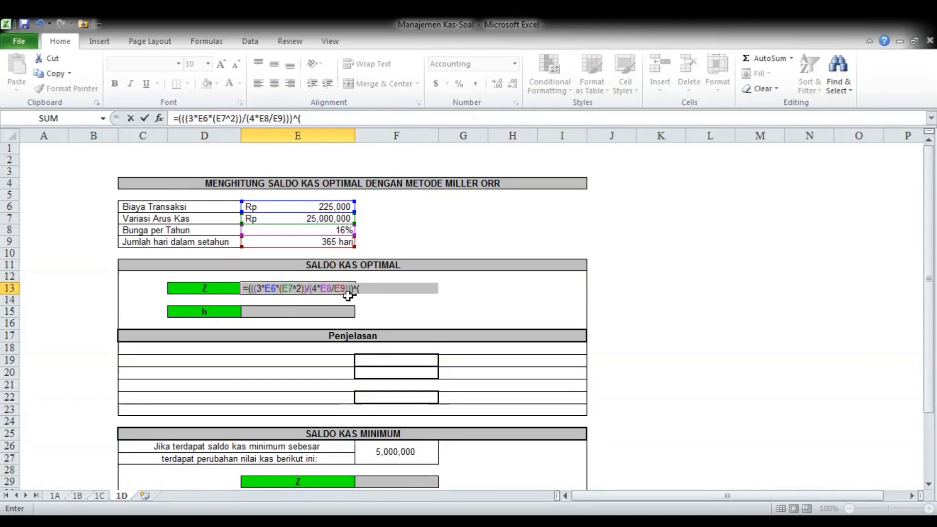
pyautogui.write('1/3)')
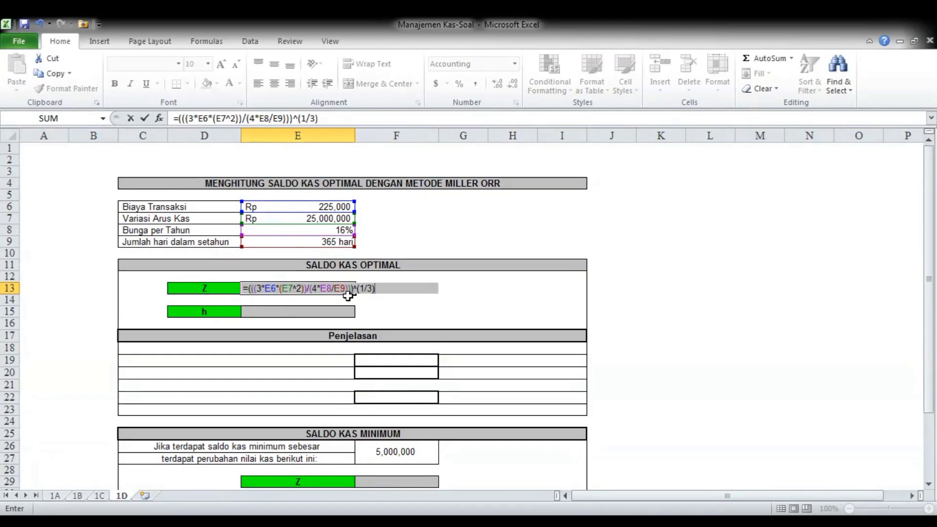
pyautogui.press('Return')
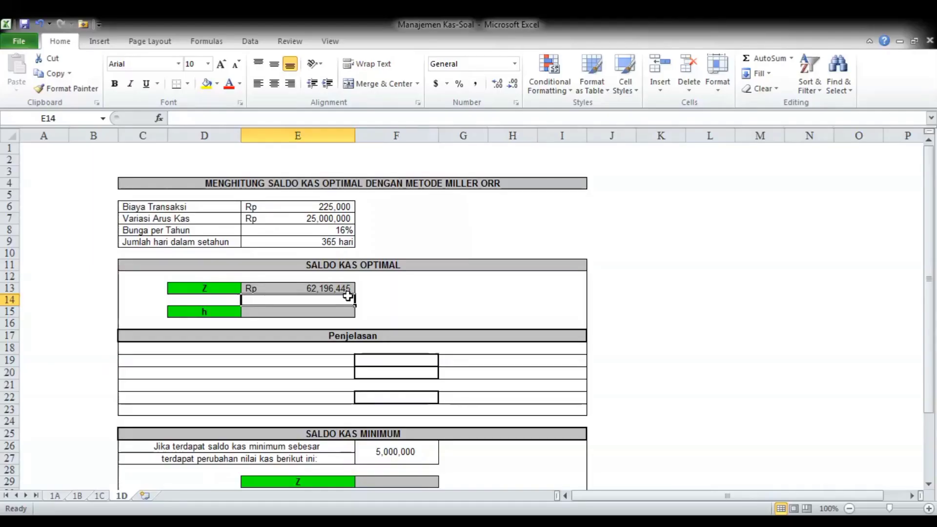
# - Calculate h under SALDO KAS OPTIMAL as three times the optimal Z with =3*E13
pyautogui.click(347, 311)
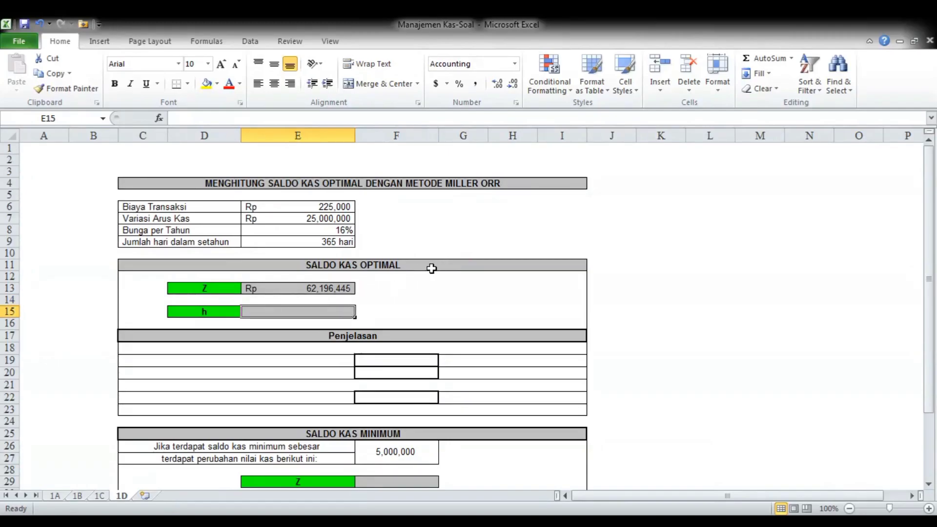
pyautogui.write('=3*')
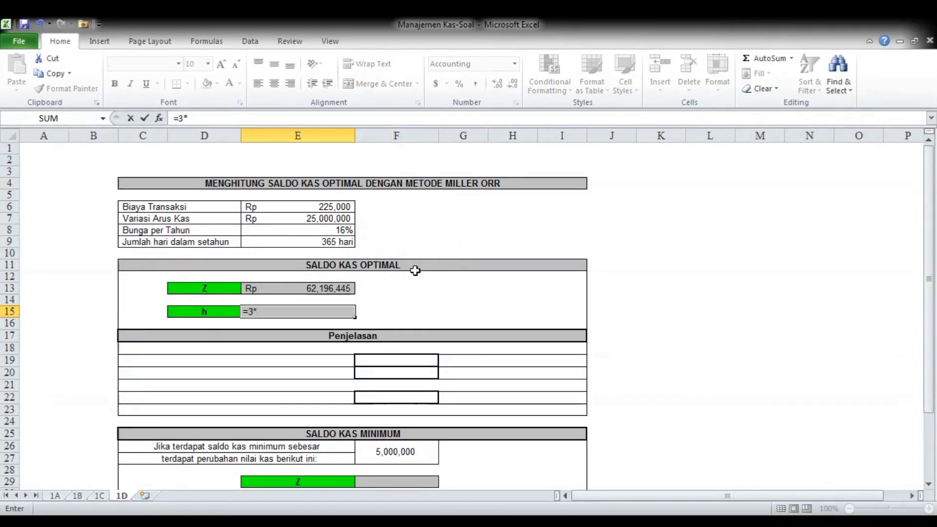
pyautogui.click(337, 288)
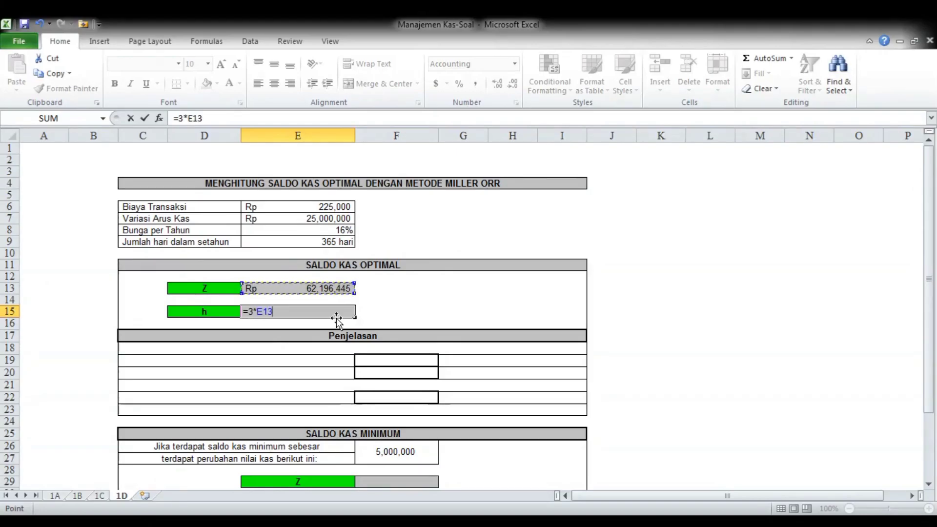
pyautogui.press('Return')
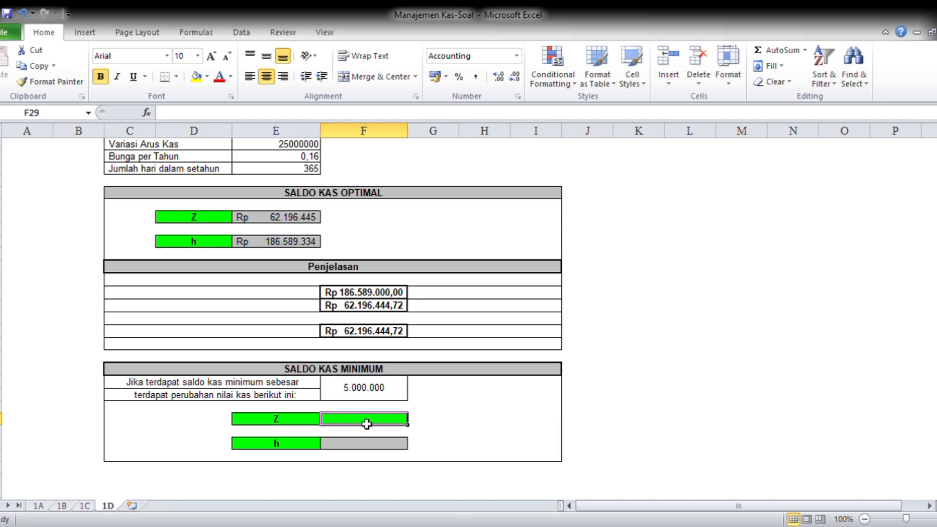
# - Calculate Z under SALDO KAS MINIMUM by adding the minimum cash balance to the optimal Z with =E13+F26
pyautogui.write('=')
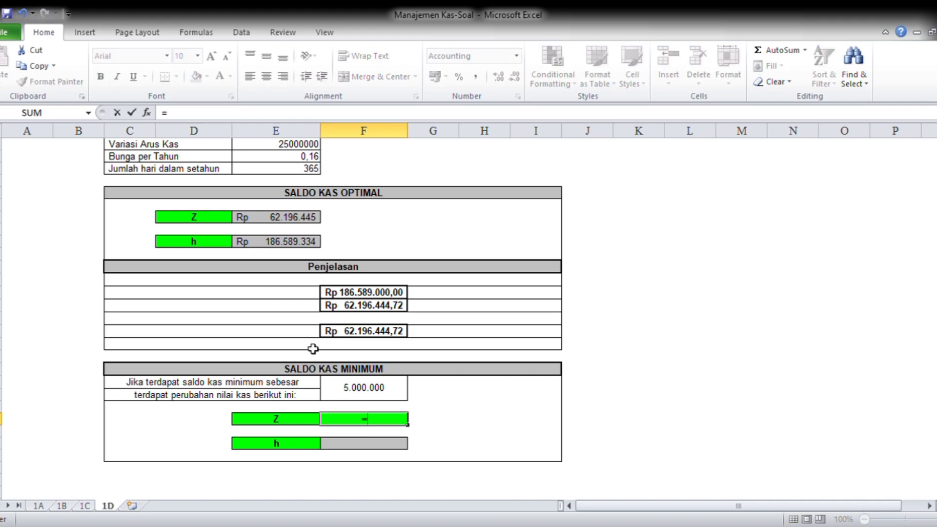
pyautogui.click(259, 225)
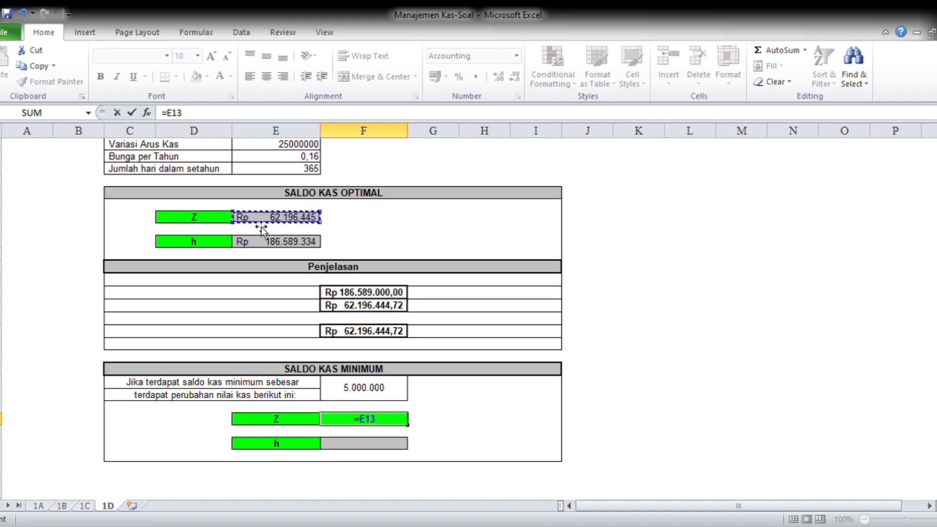
pyautogui.write('+')
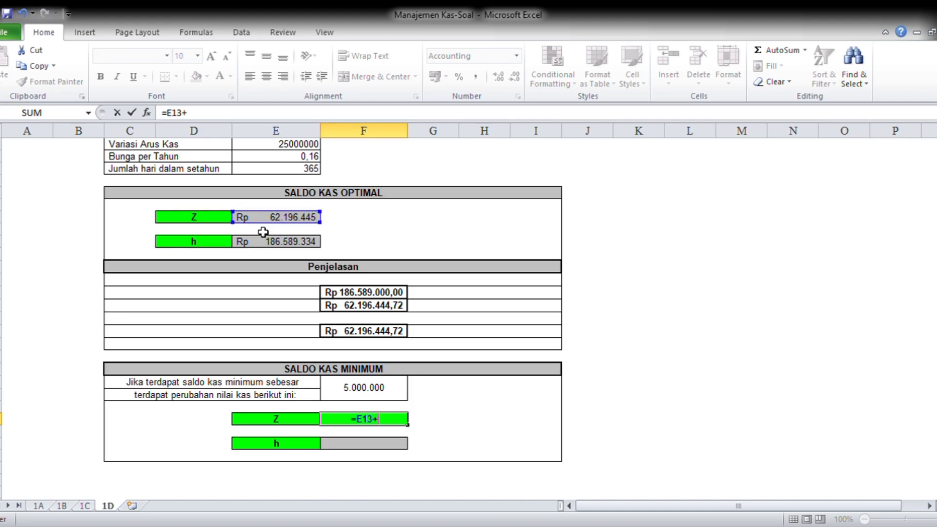
pyautogui.click(352, 395)
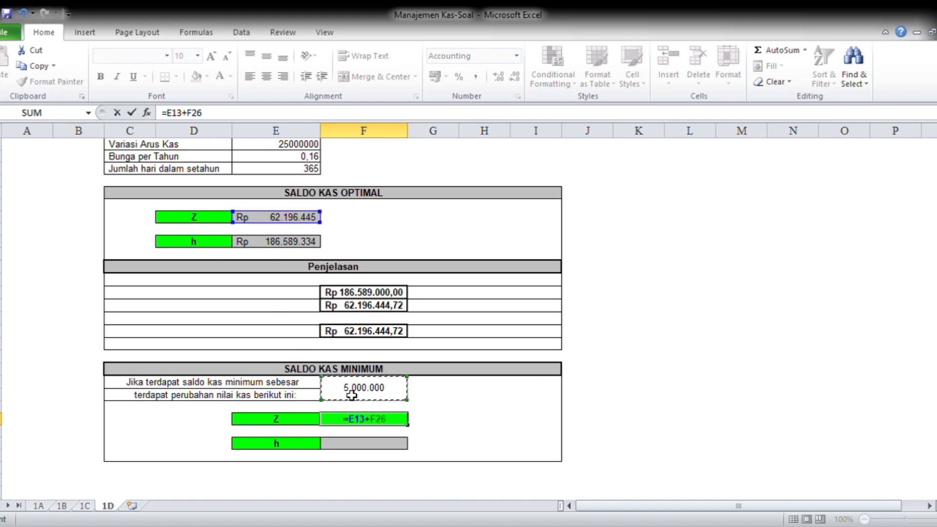
pyautogui.press('Return')
# - Calculate h under SALDO KAS MINIMUM by adding the minimum cash balance to the optimal h with =E15+F26
pyautogui.click(345, 447)
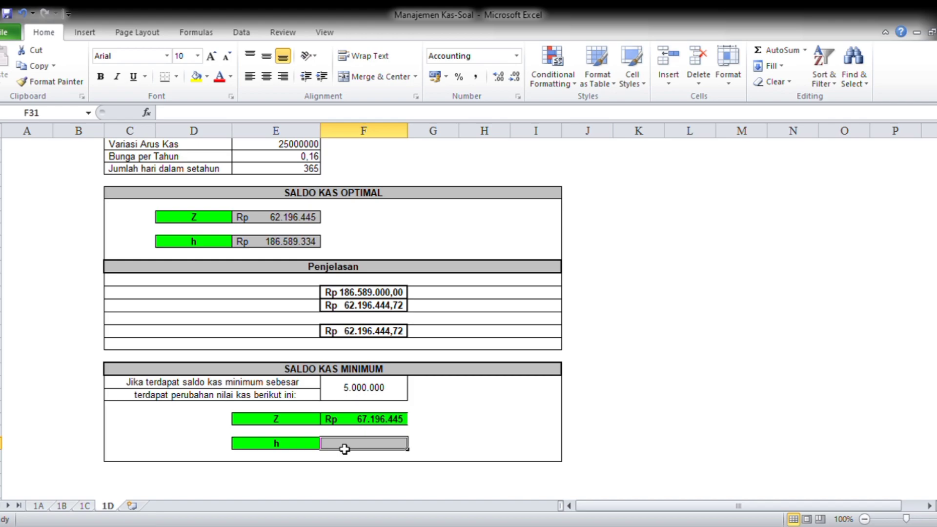
pyautogui.write('=')
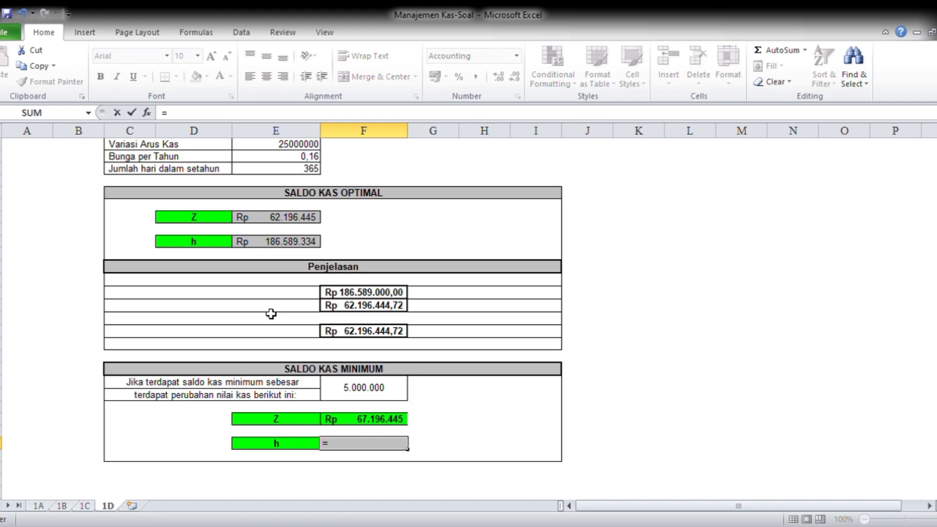
pyautogui.click(270, 246)
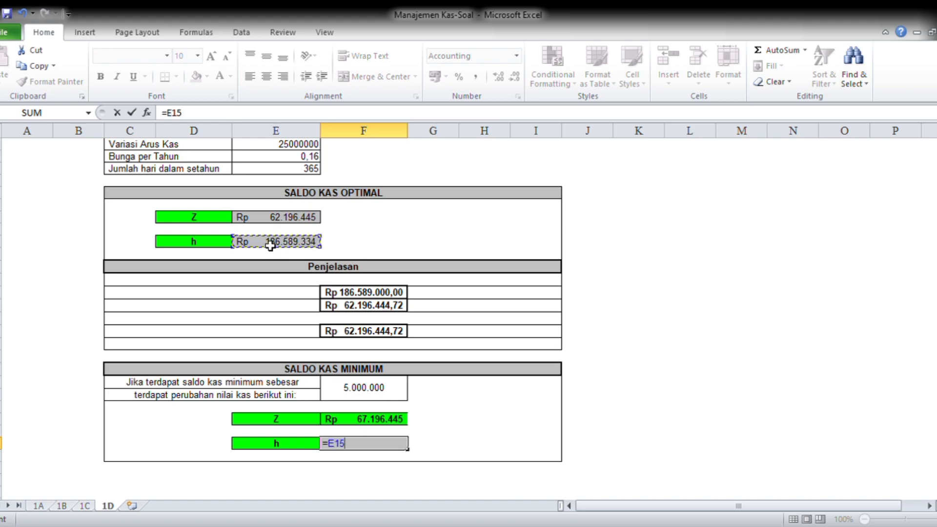
pyautogui.write('+')
pyautogui.click(354, 396)
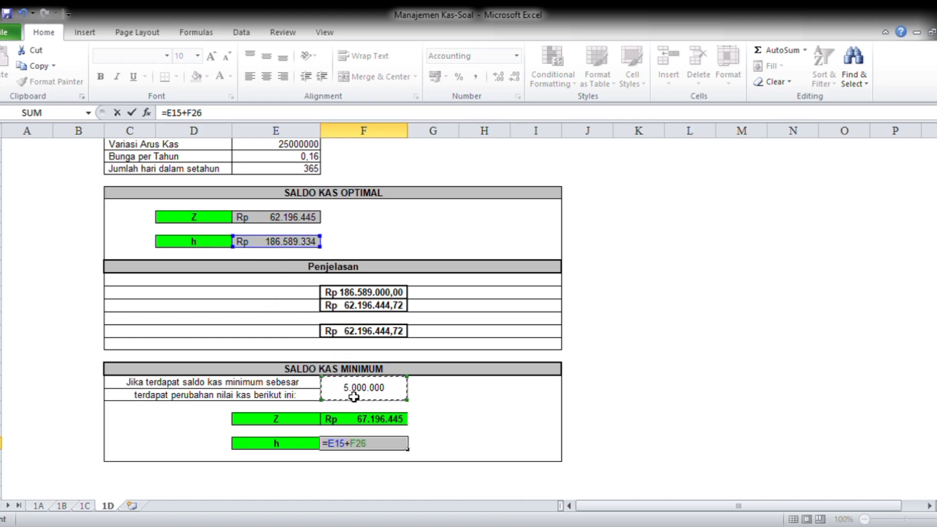
pyautogui.press('Return')
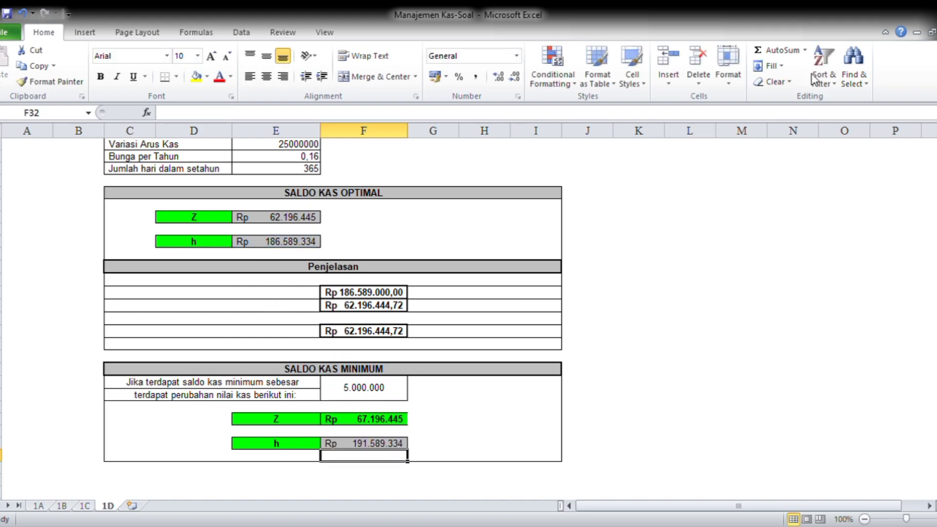